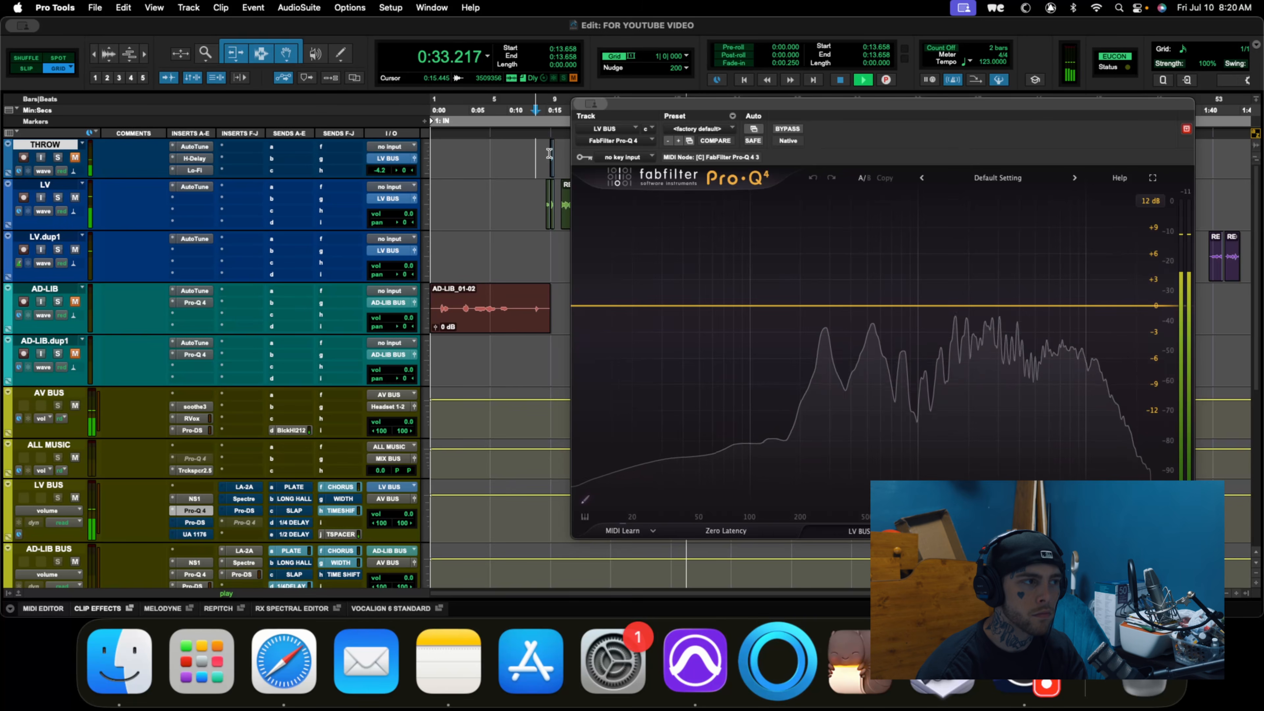
key(space)
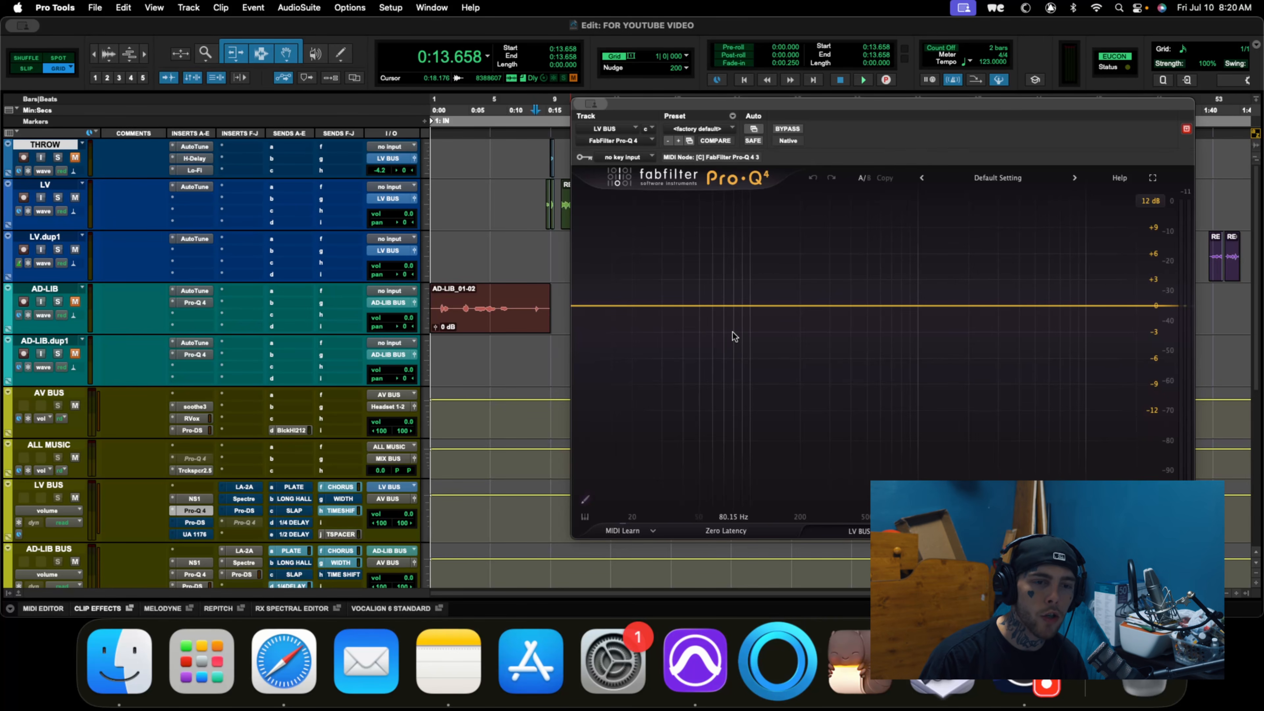
drag(995, 305, 986, 242)
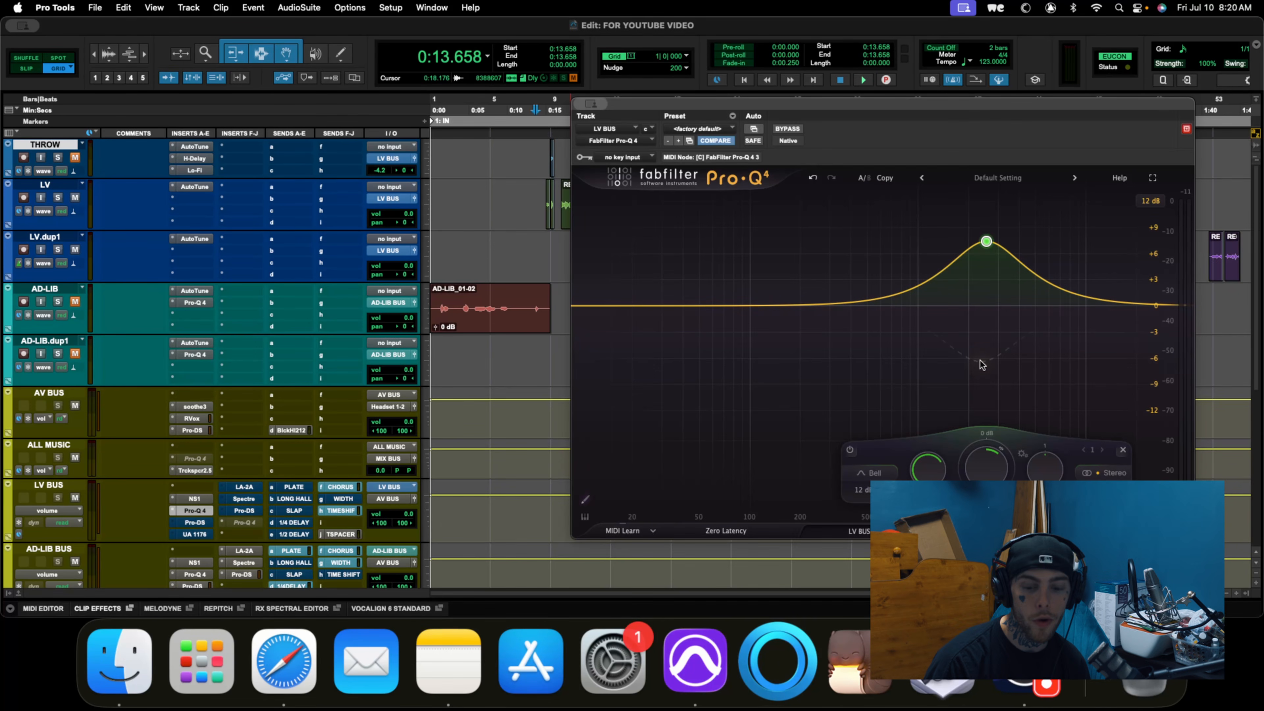
mouse_move(986, 242)
click(1023, 200)
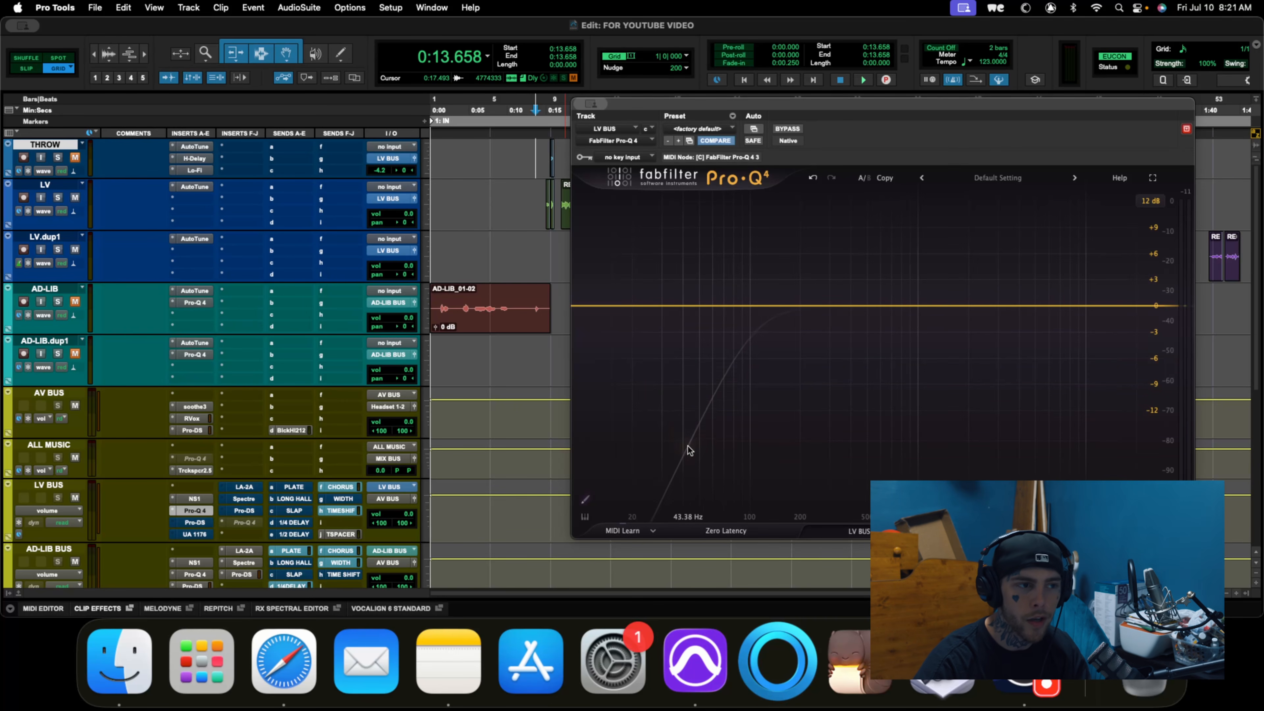
- Add a low cut band and sweep its cutoff during playback, settling at about 125 Hz
drag(662, 450, 730, 306)
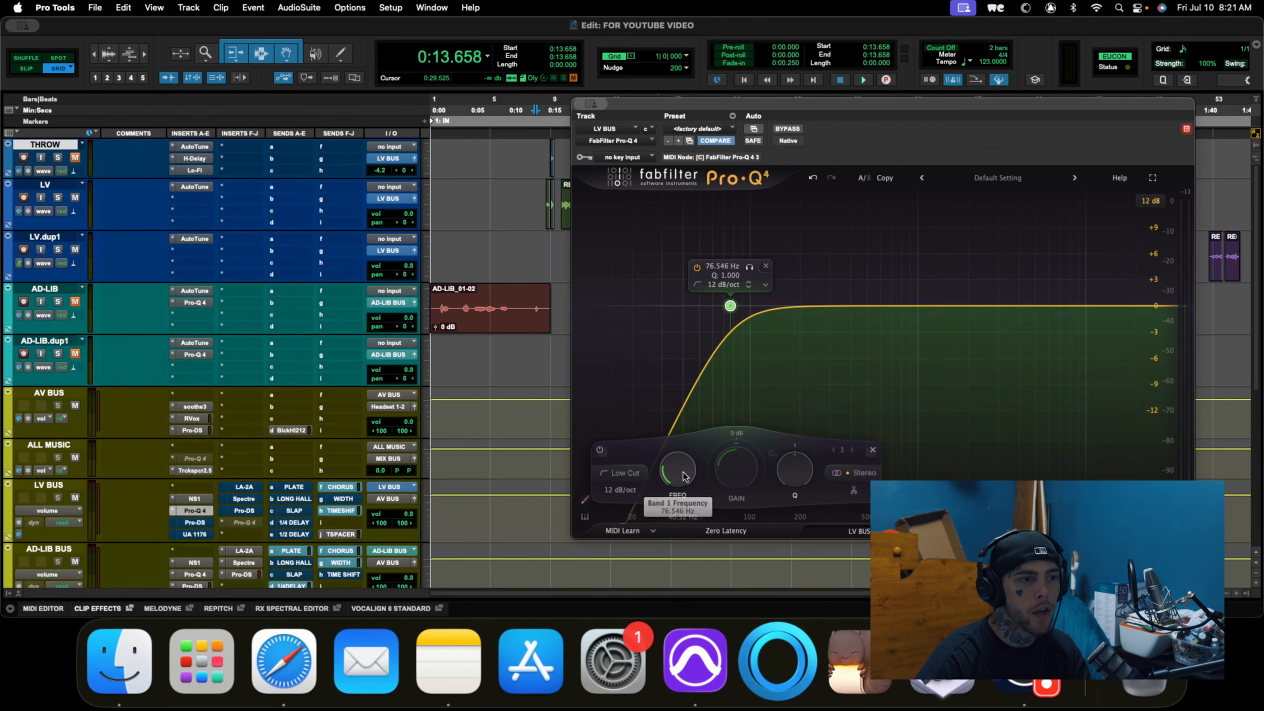
mouse_move(683, 479)
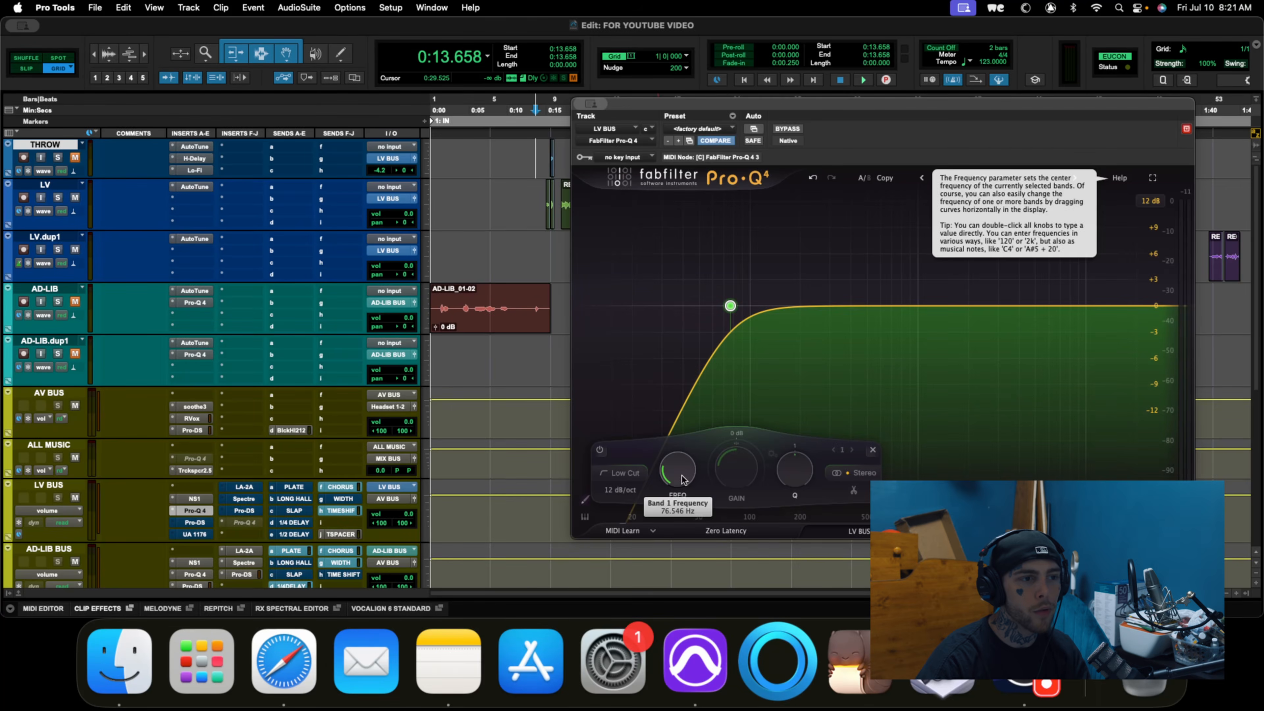
mouse_move(683, 479)
mouse_down()
mouse_move(686, 402)
mouse_move(678, 481)
mouse_up()
key(space)
drag(677, 481, 671, 539)
drag(726, 475, 725, 472)
mouse_move(766, 308)
key(space)
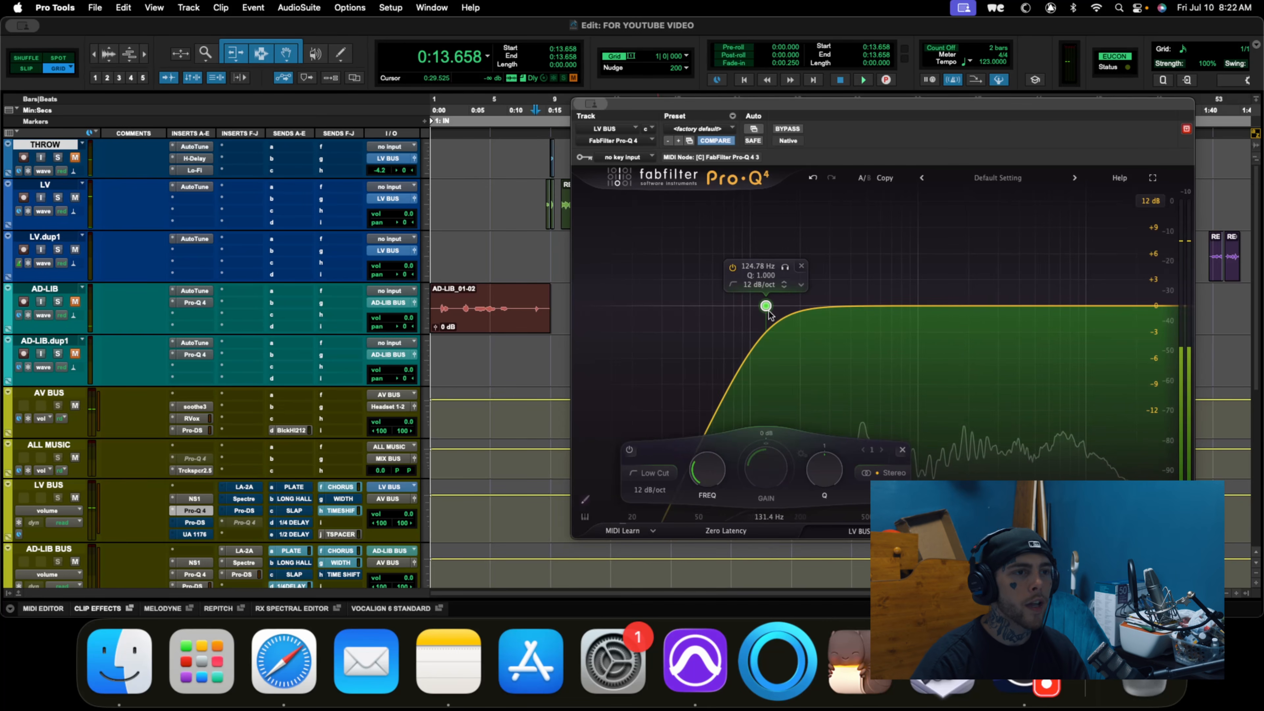
- Steepen the low cut slope to 18 dB/oct and switch the processing mode to Natural Phase
scroll(769, 314, up, 2)
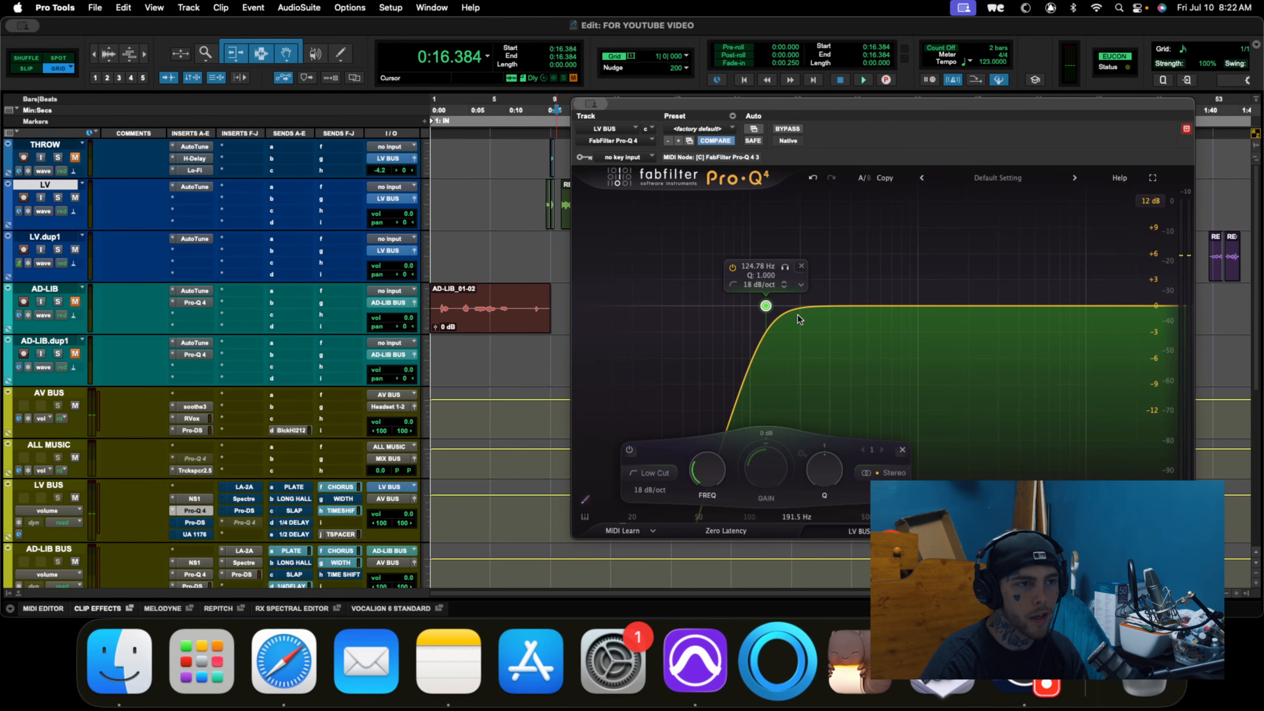
click(731, 531)
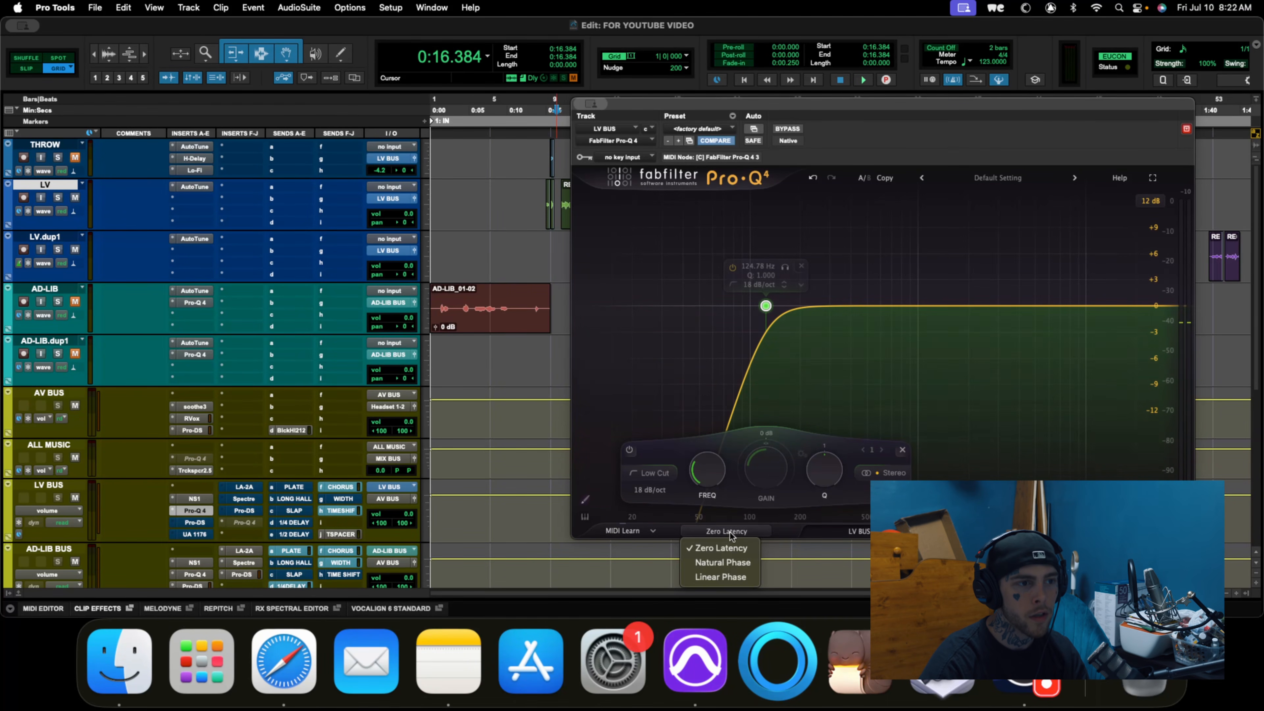
click(721, 562)
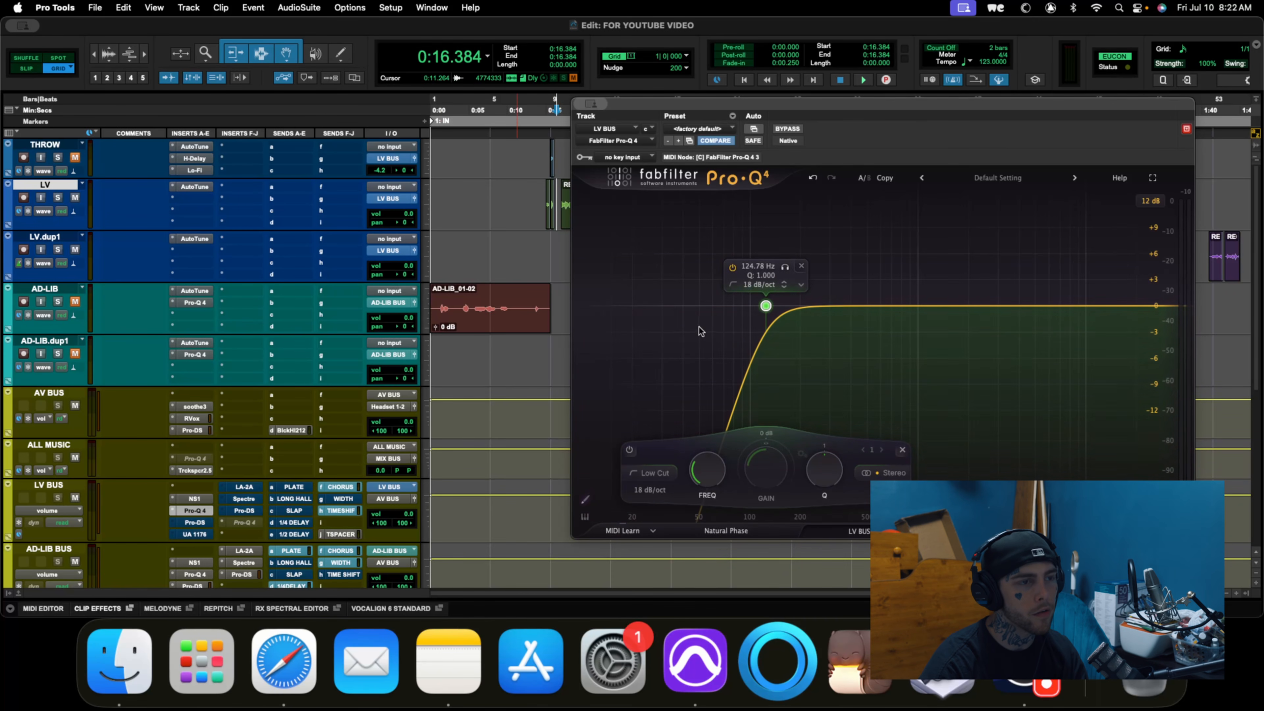
- Add a low shelf at about 236 Hz with 0 dB gain and about 3 dB of downward dynamic range, auditioning it in playback
click(633, 304)
drag(633, 306, 818, 332)
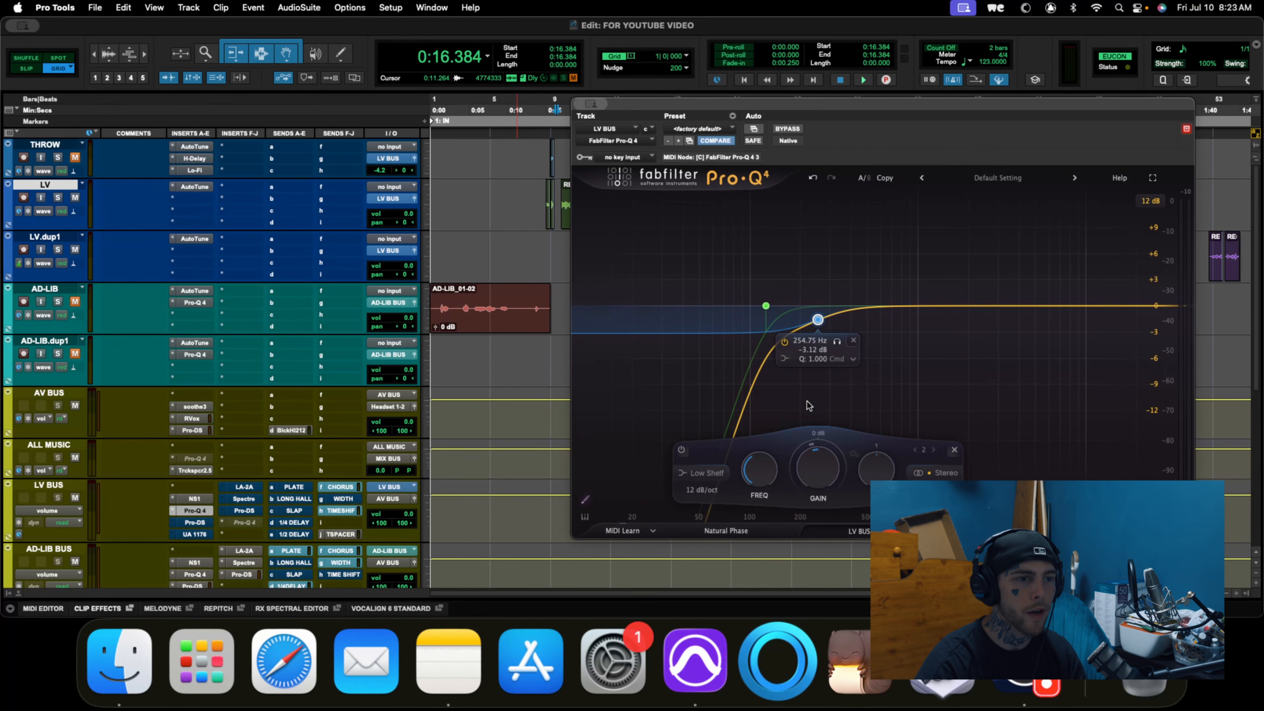
double_click(819, 473)
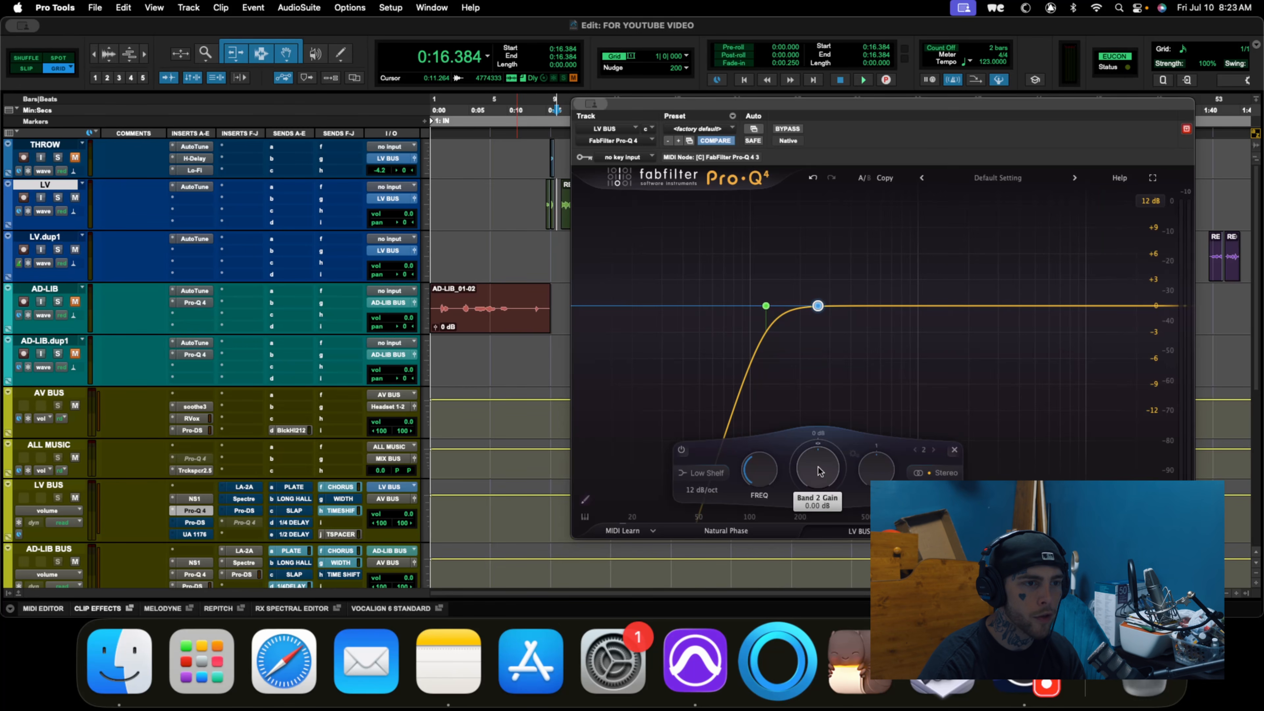
drag(820, 445, 811, 536)
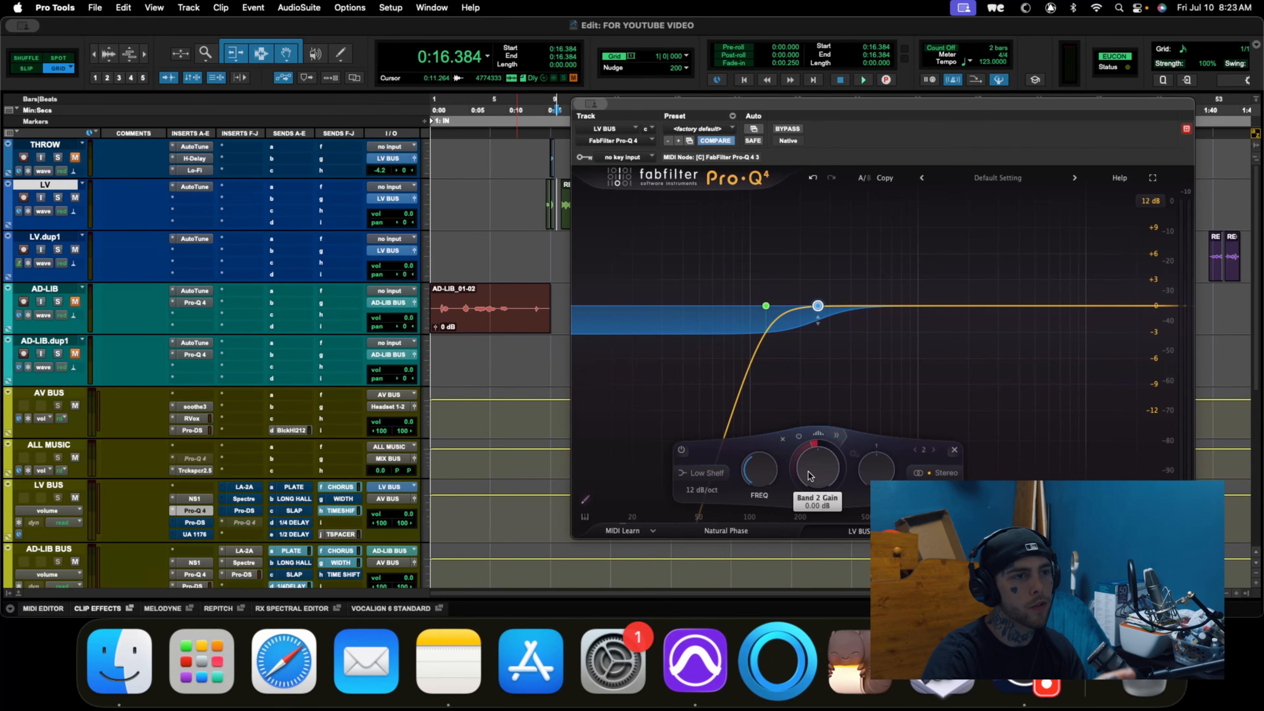
key(space)
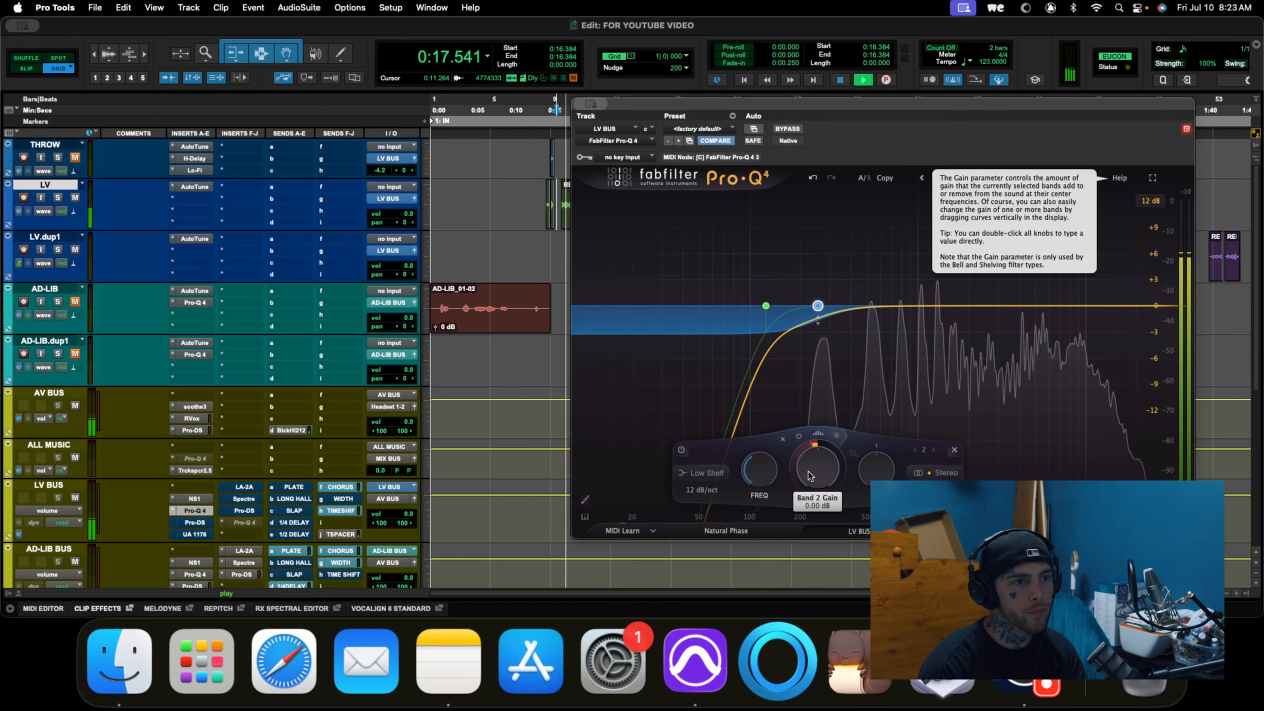
key(space)
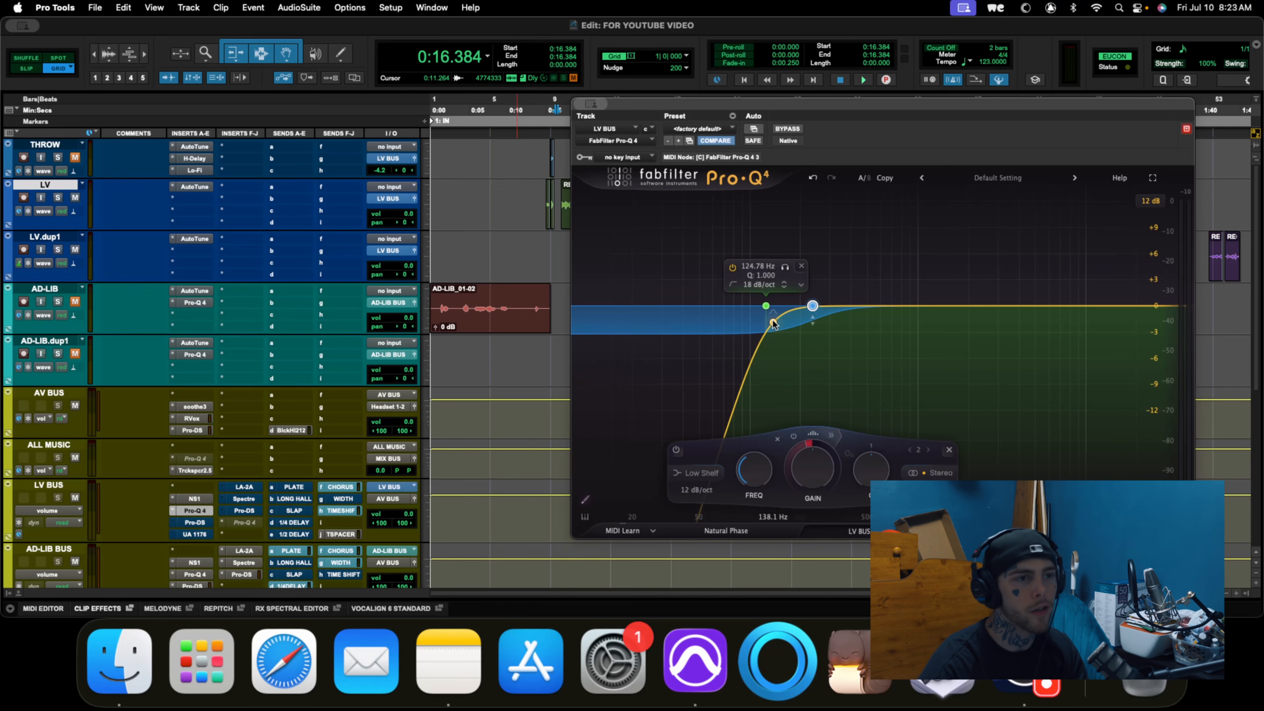
- Compare the vocal with the low cut band bypassed and re-enabled during playback
key(space)
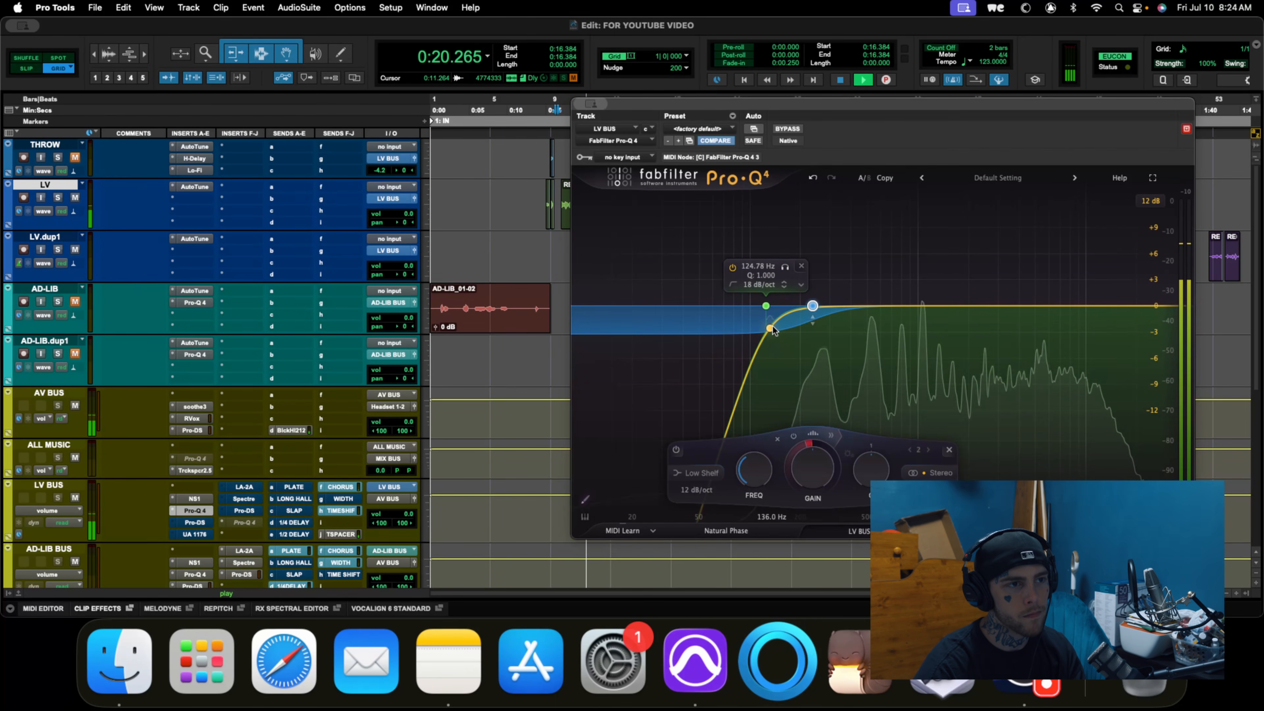
click(733, 267)
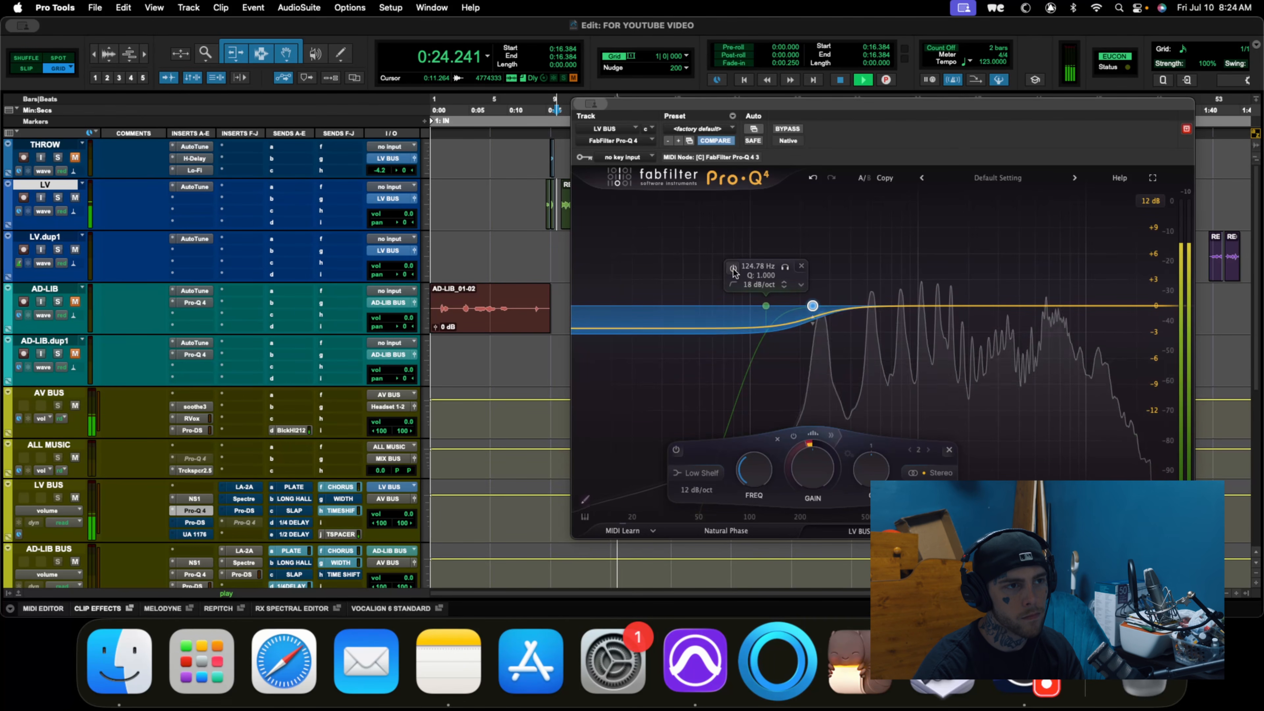
click(732, 267)
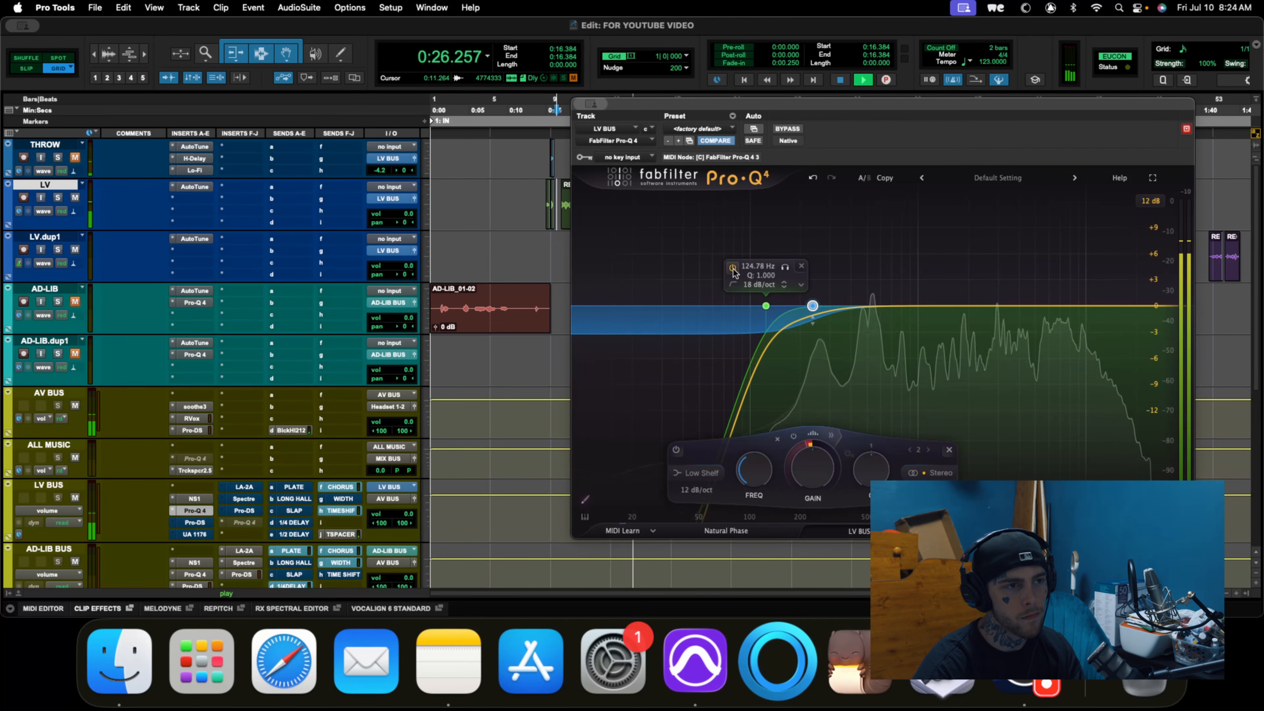
key(space)
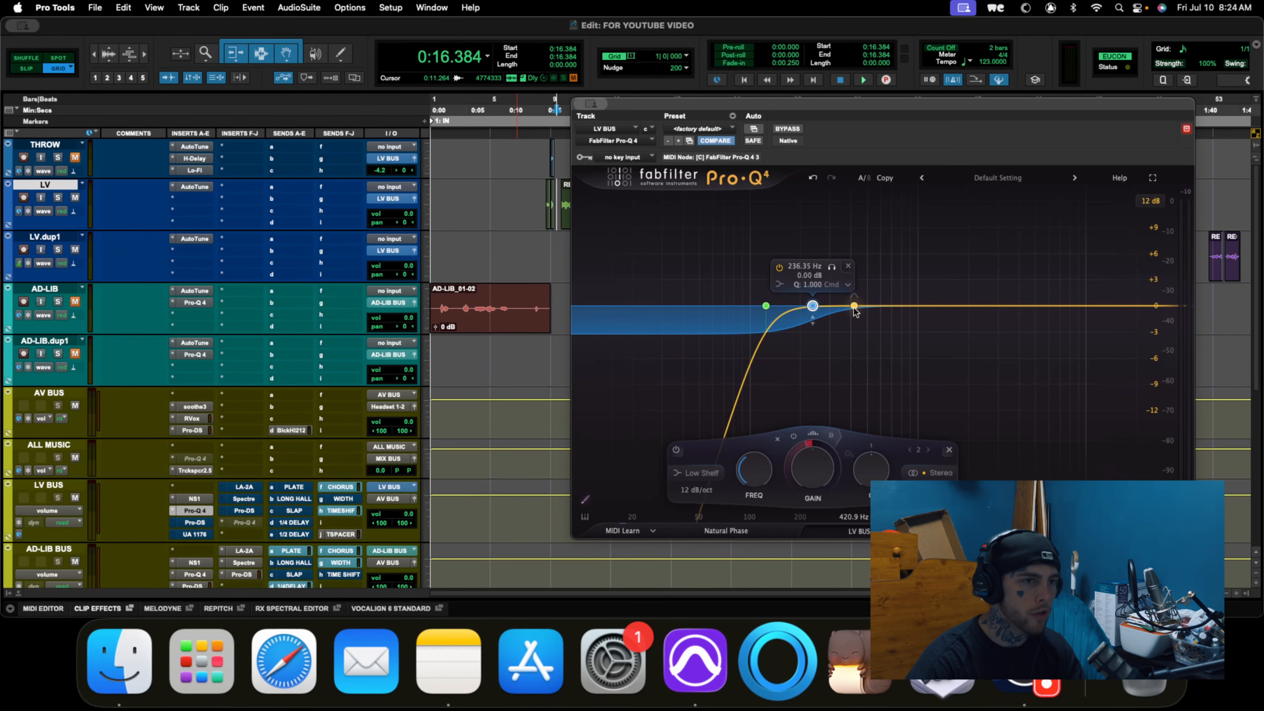
- Add a narrow bell band with Q 11.03, cutting about 2.2 dB at about 365 Hz
click(853, 306)
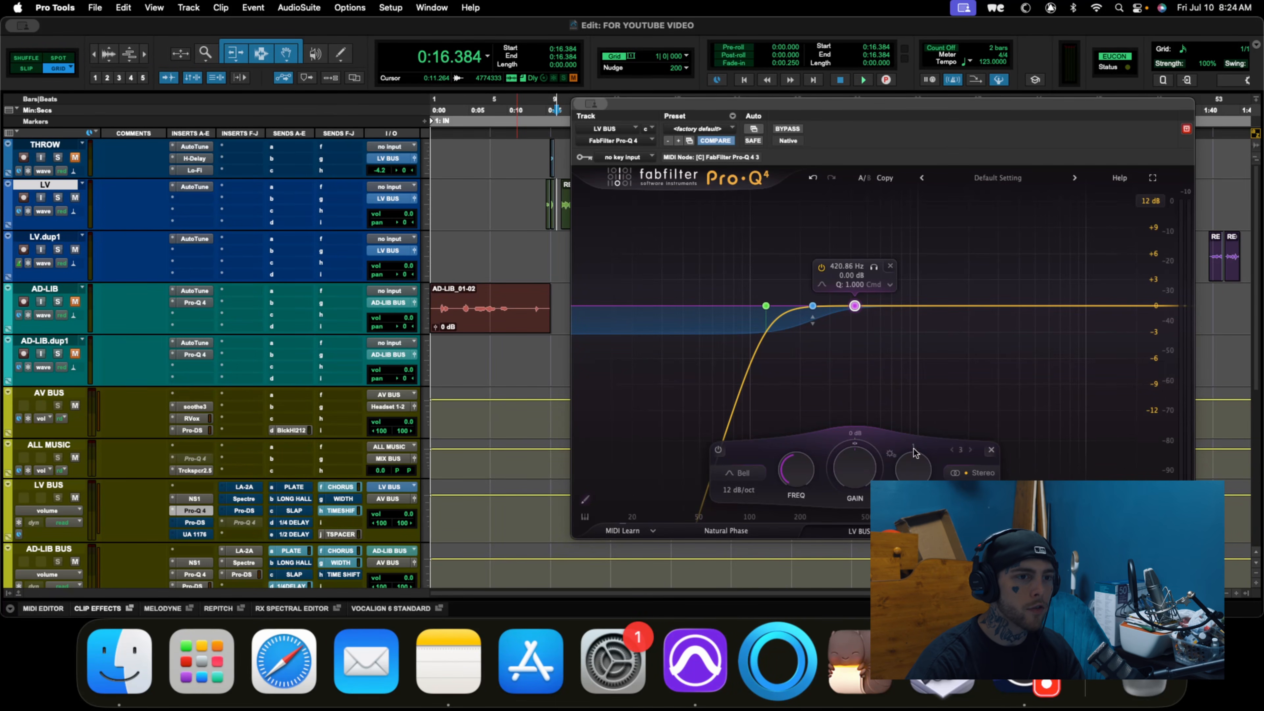
scroll(853, 344, up, 5)
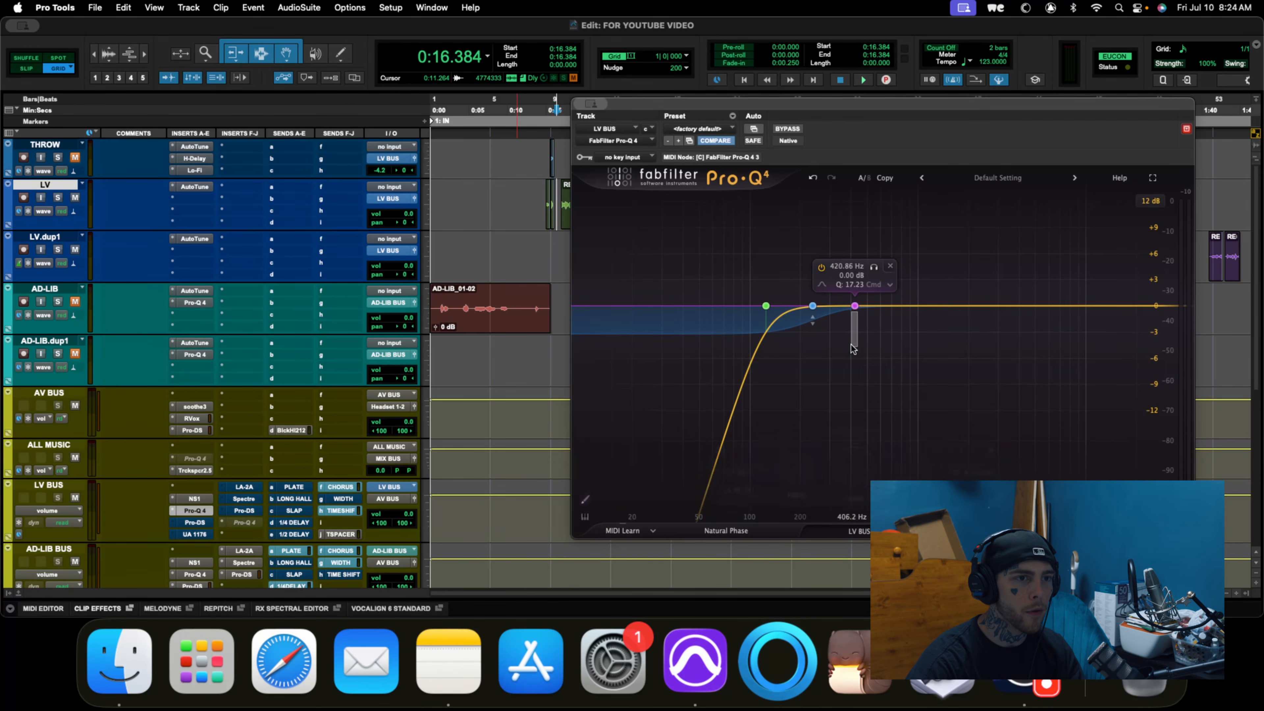
drag(853, 313, 843, 332)
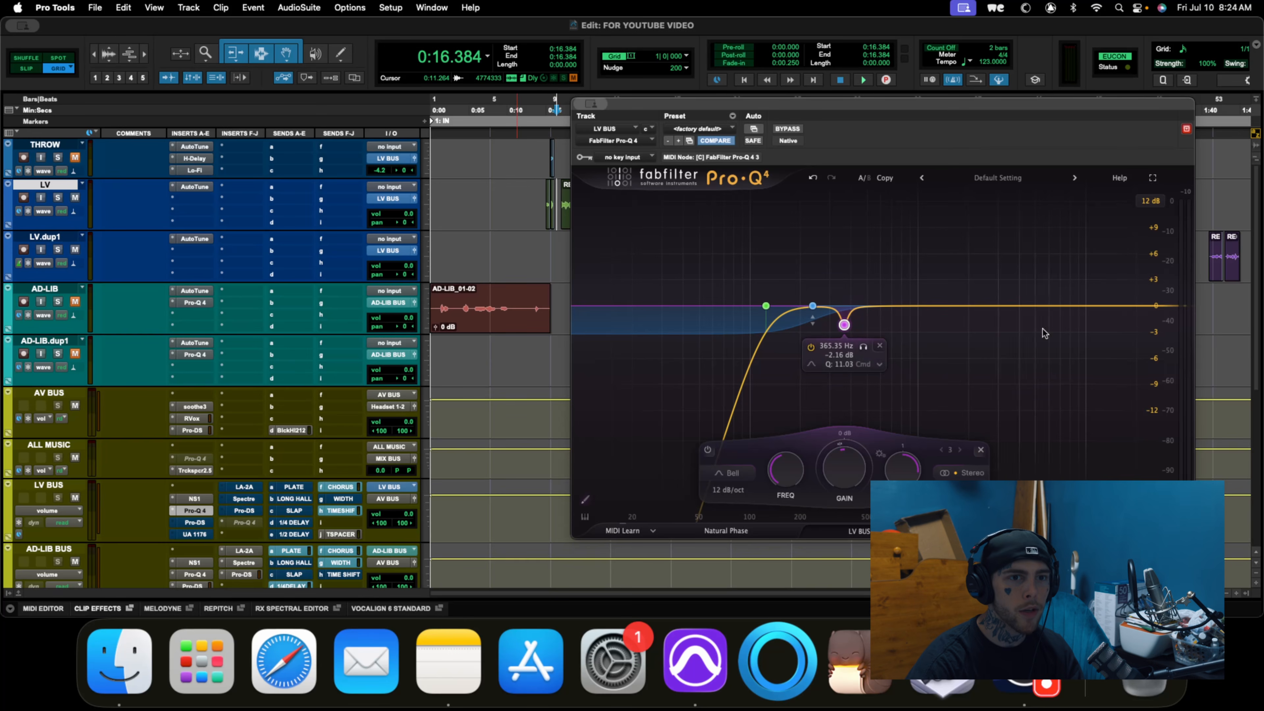
- Sweep the narrow bell in solo during playback and settle it at about 264 Hz
click(866, 347)
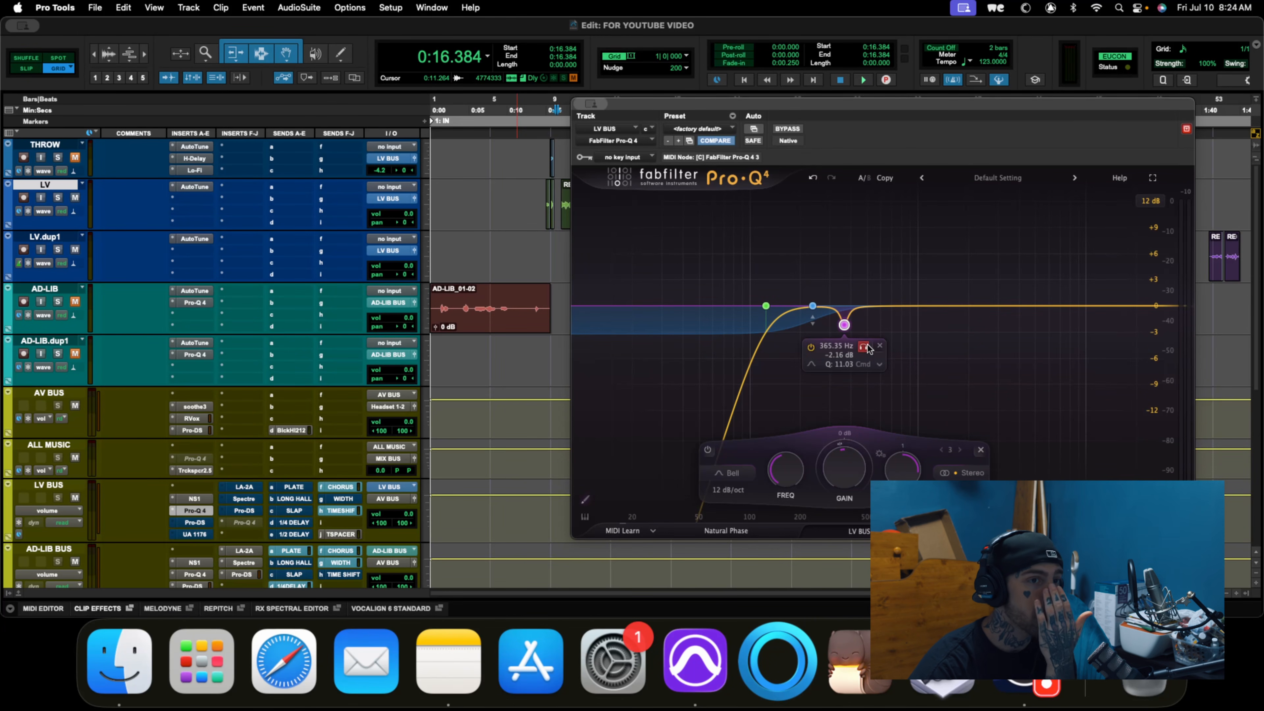
mouse_move(866, 350)
mouse_down()
mouse_move(814, 352)
mouse_move(885, 350)
mouse_up()
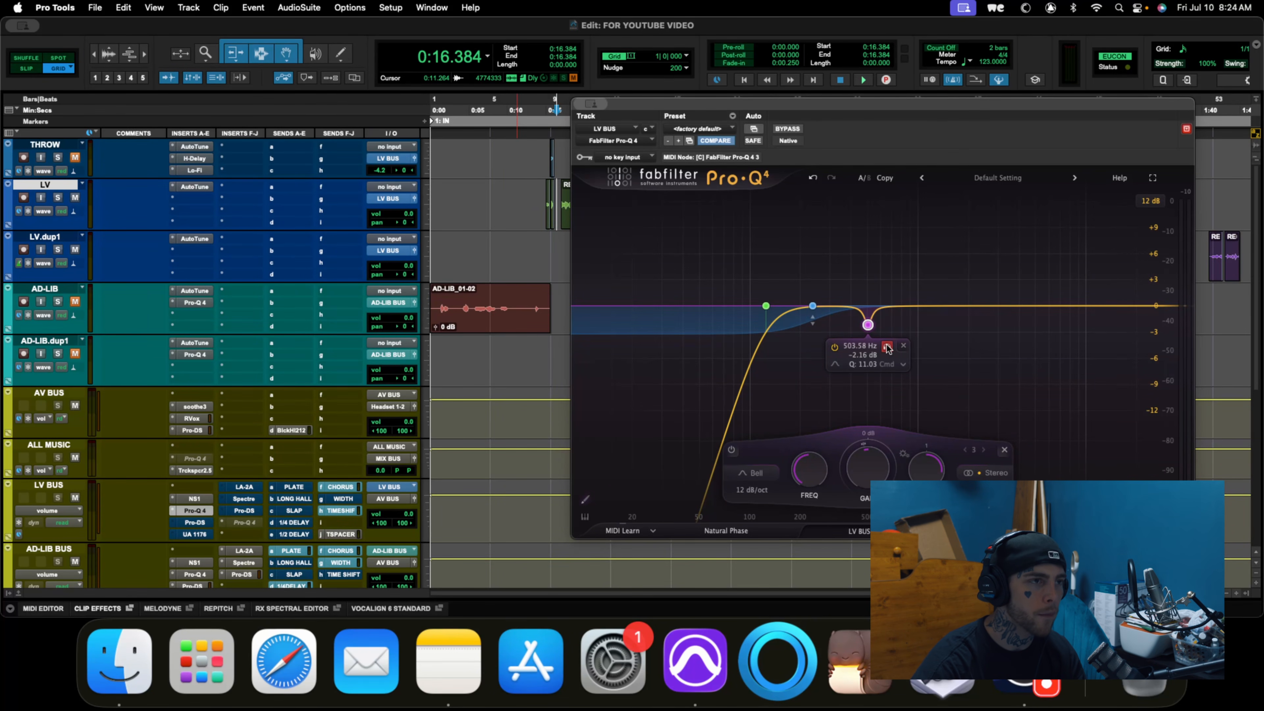
key(space)
drag(887, 349, 835, 333)
key(space)
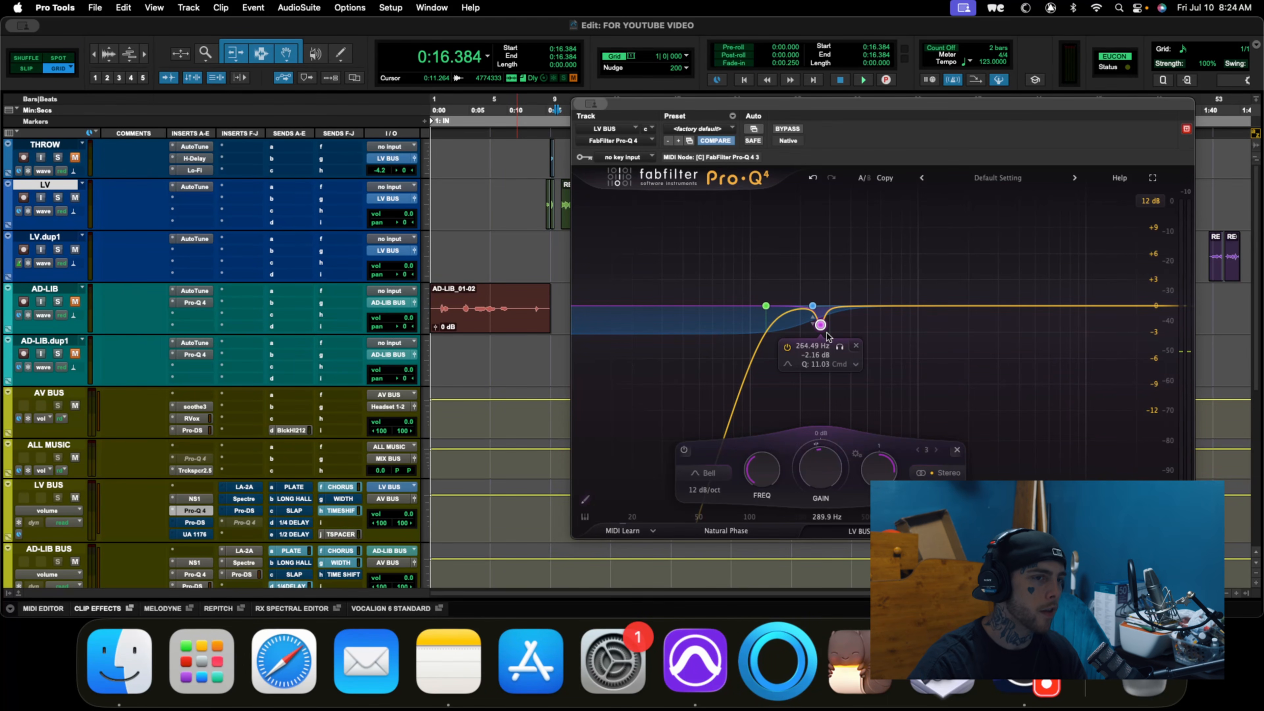
- Reduce the 264 Hz bell's cut to -1.63 dB and audition the band in solo during playback
drag(819, 324, 820, 320)
click(840, 342)
key(space)
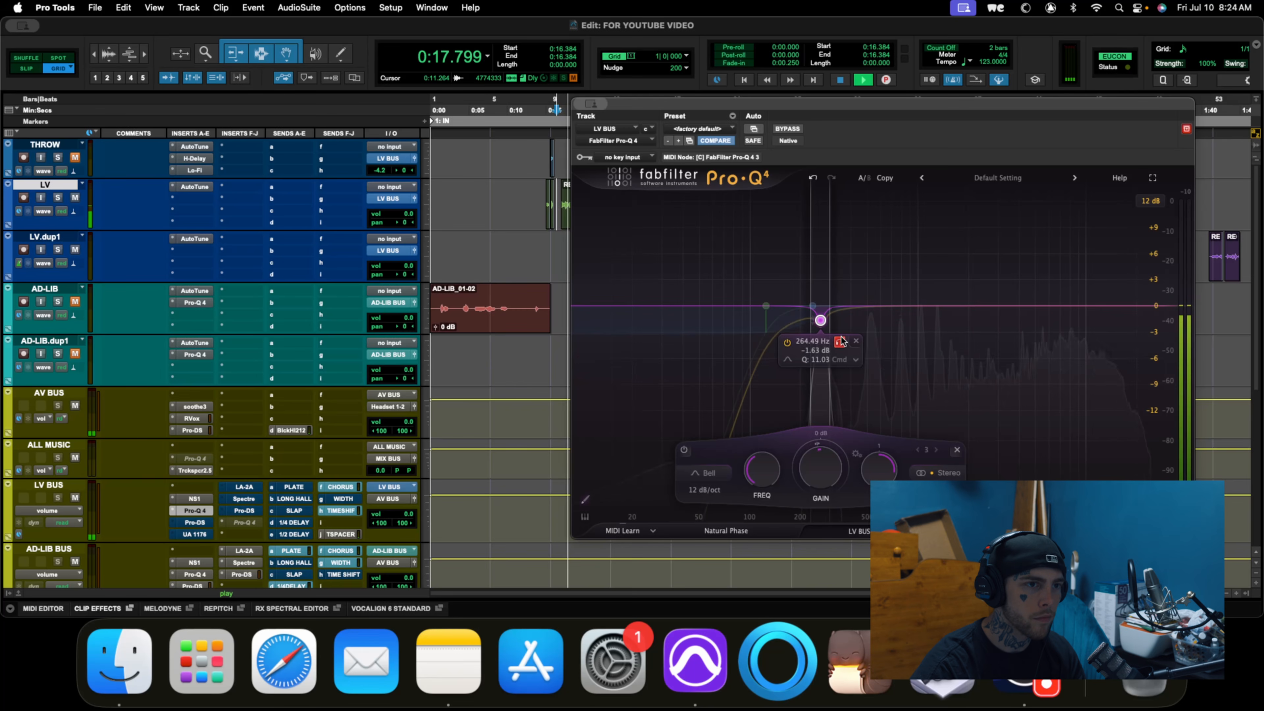
click(841, 342)
key(space)
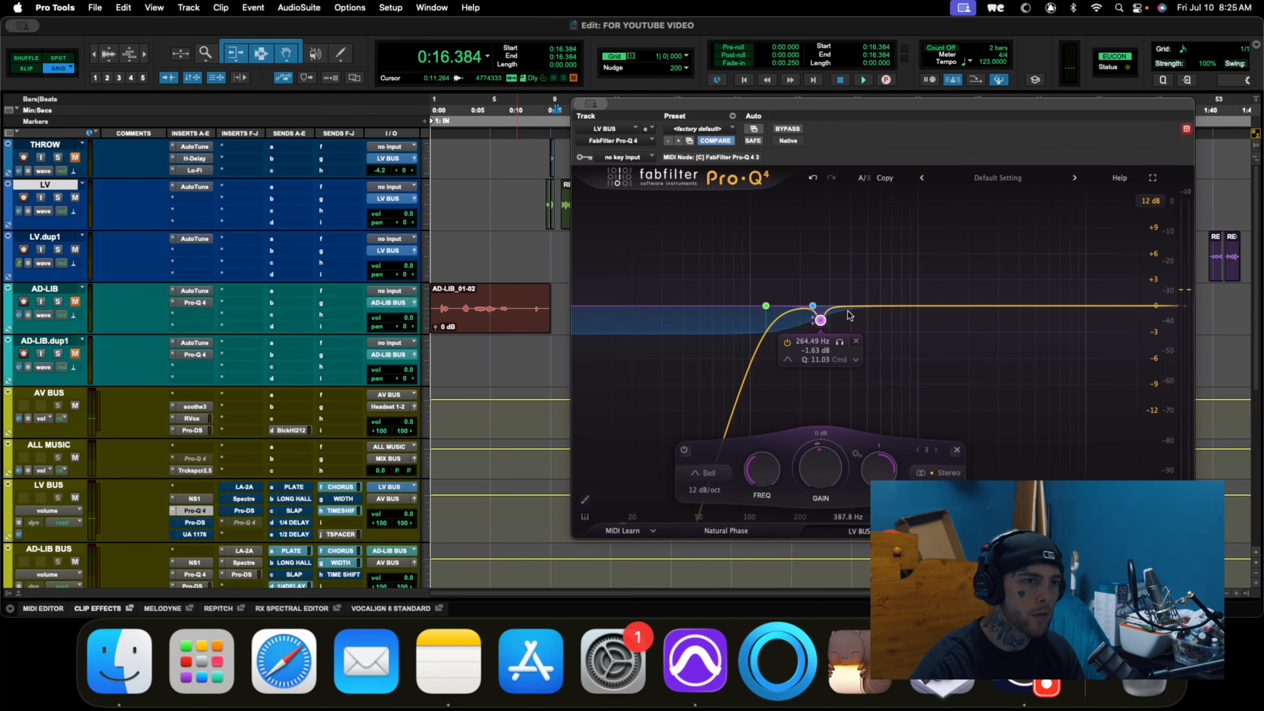
- Add another bell cut with Q 7.768 and position it at about 536 Hz while listening to playback
click(863, 306)
scroll(921, 470, up, 5)
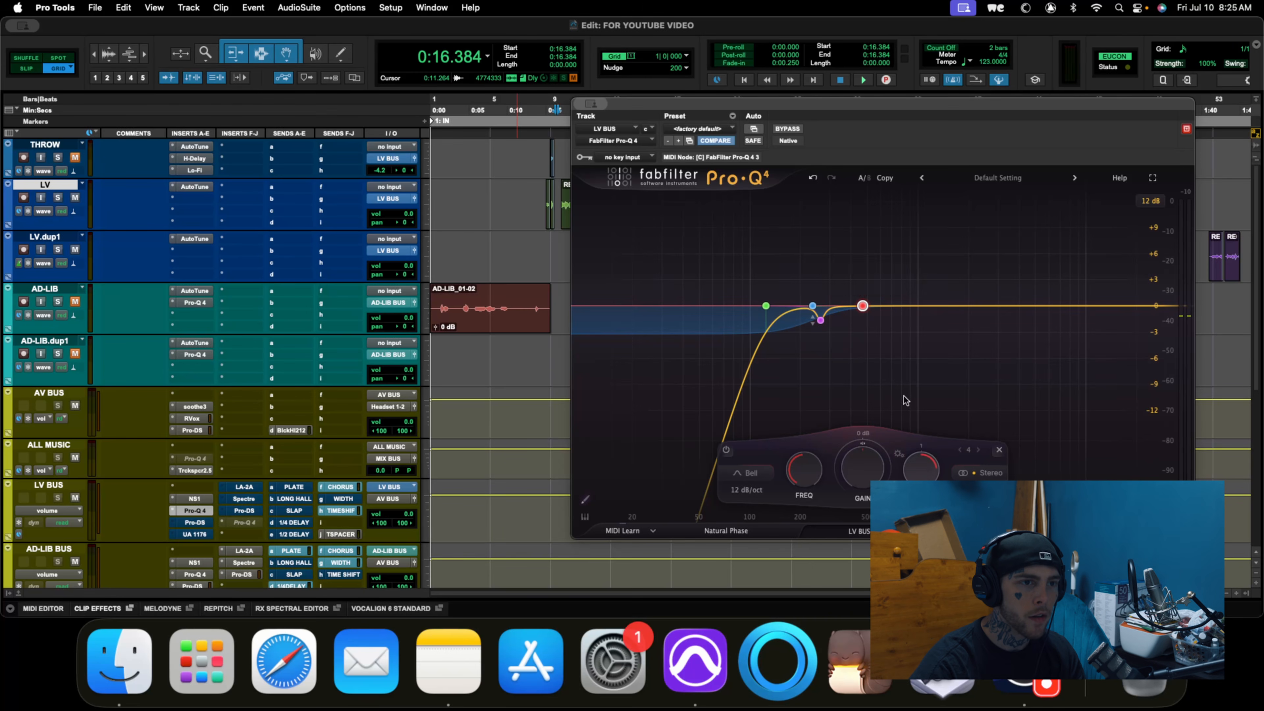
drag(863, 306, 891, 338)
key(space)
key(space)
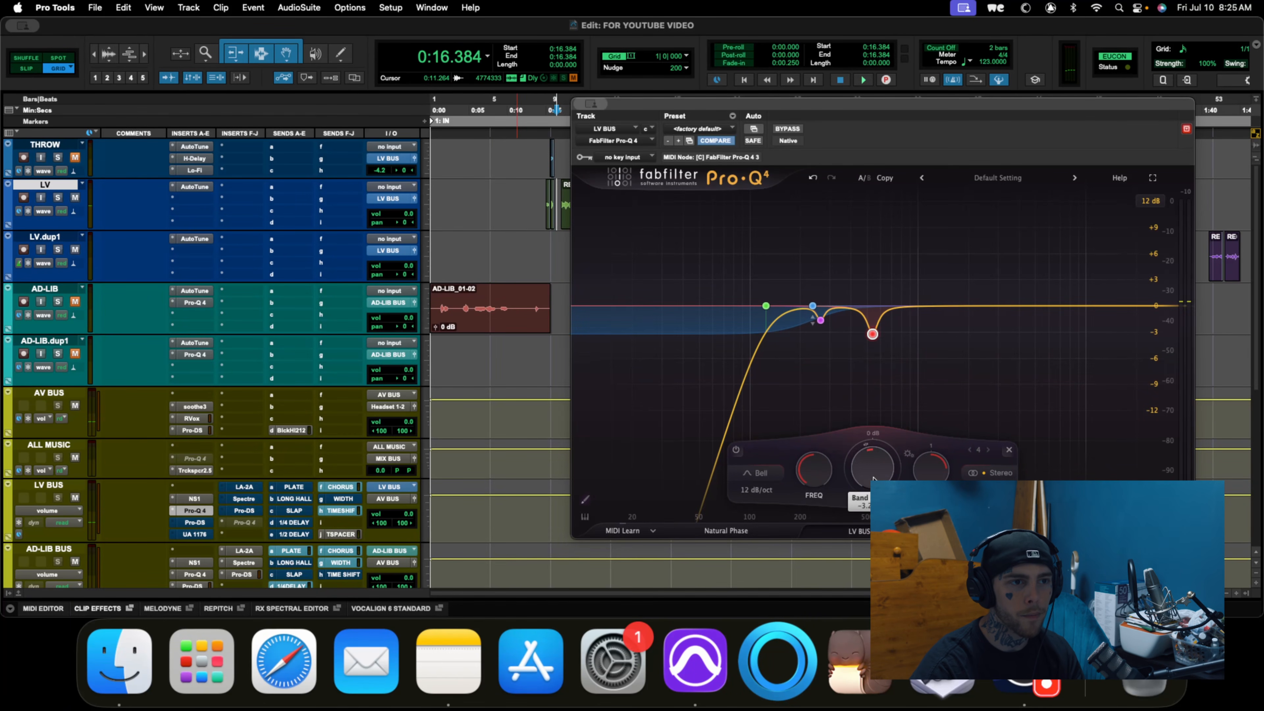
- Solo the 536 Hz bell, set to -2.72 dB, during playback and shift it to about 547 Hz
click(891, 353)
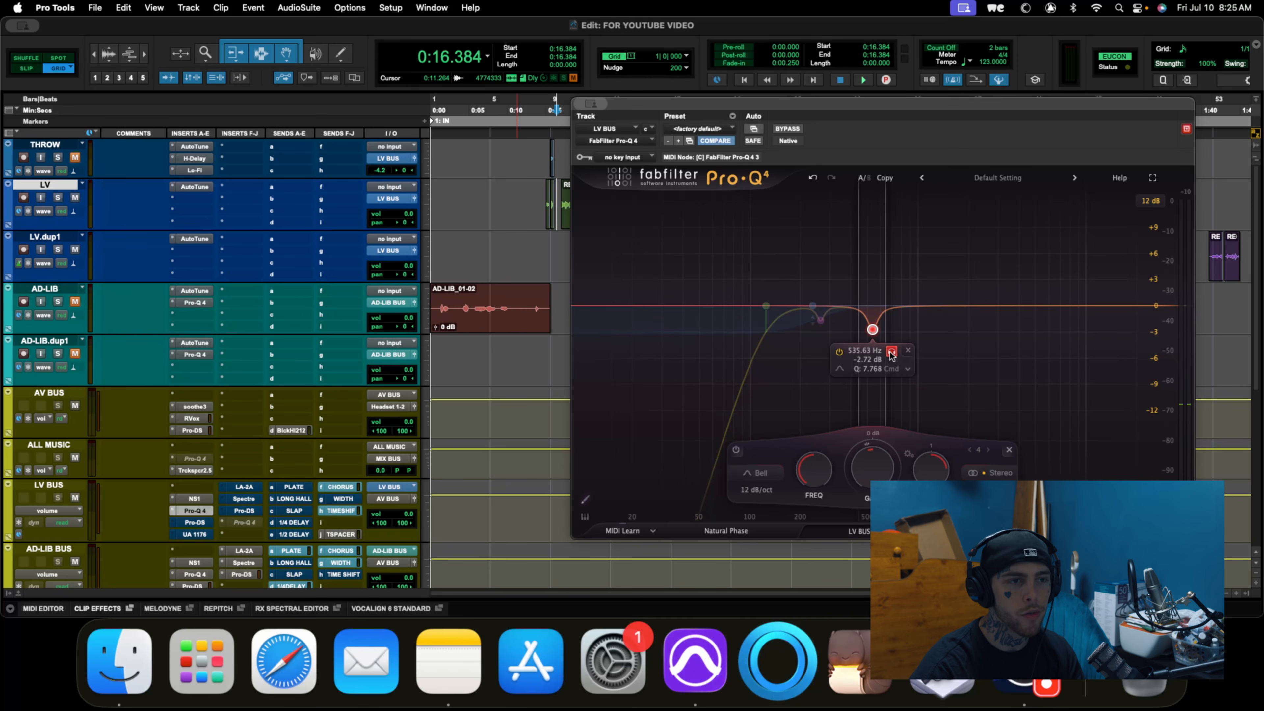
key(space)
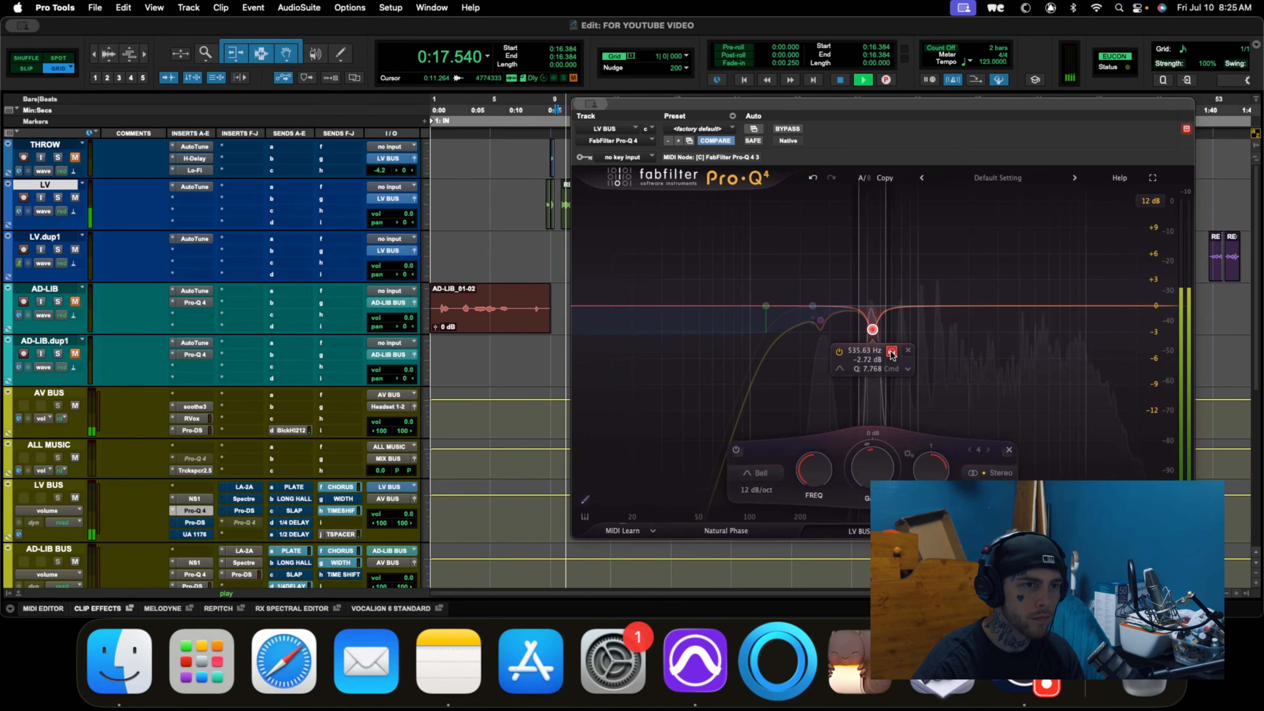
drag(892, 353, 894, 353)
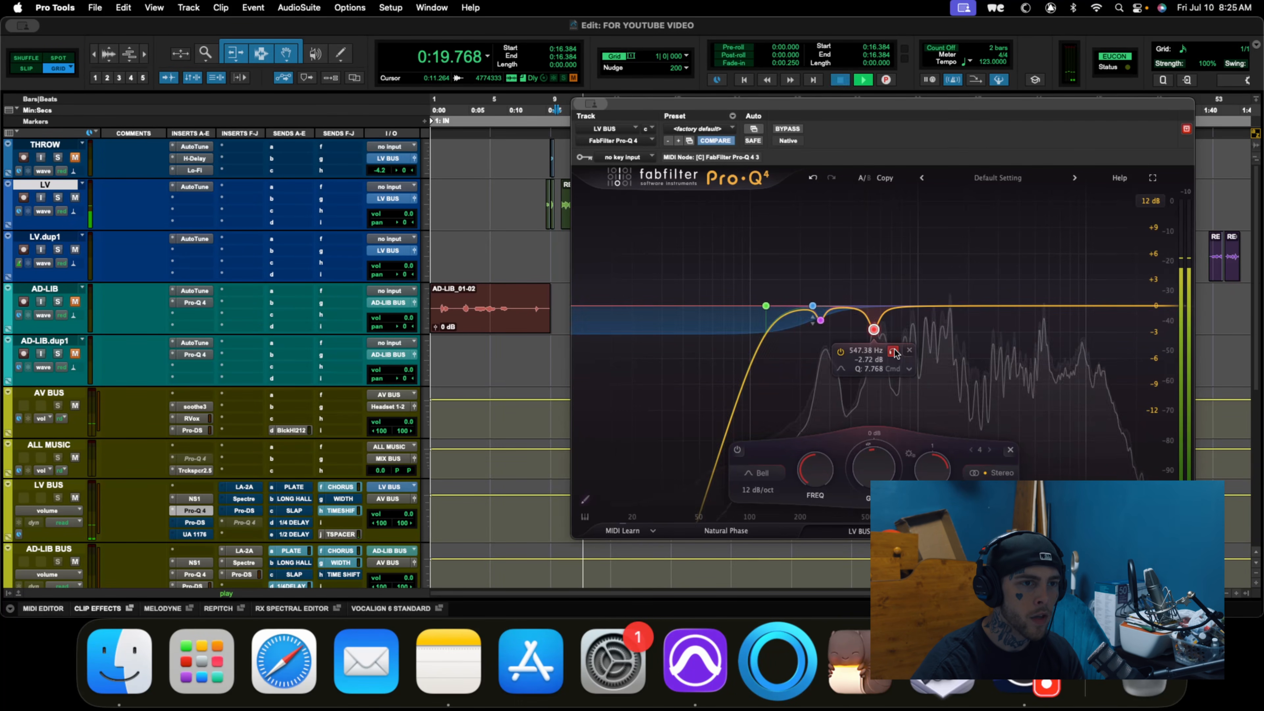
key(space)
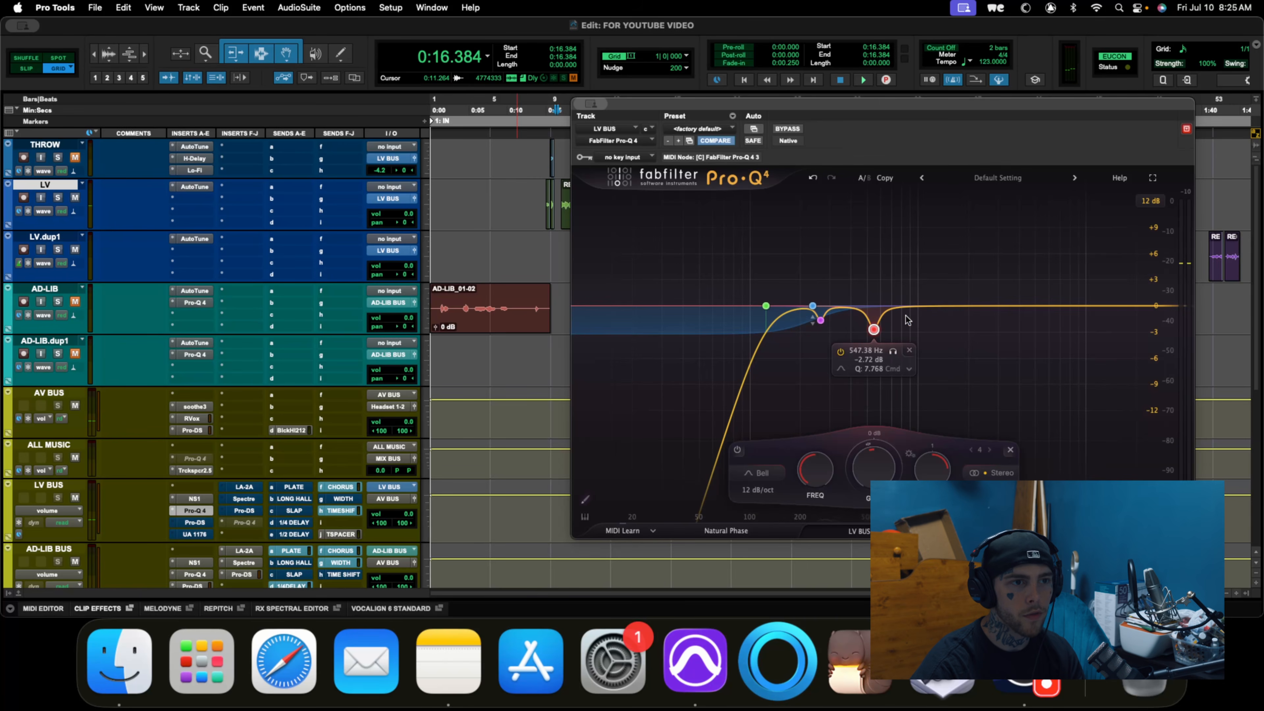
- Add a bell cut with Q 6.930 and sweep it during playback to about 806 Hz at -1.74 dB
drag(845, 307, 848, 341)
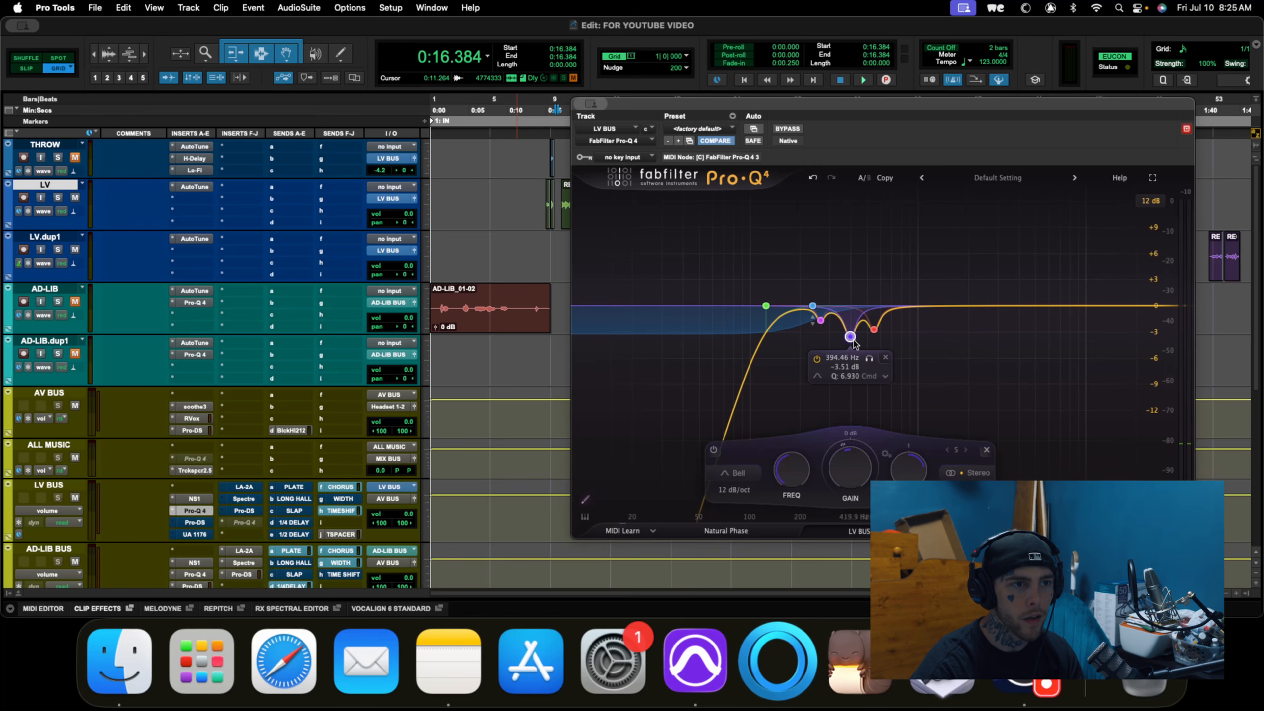
drag(868, 354, 925, 327)
key(space)
key(space)
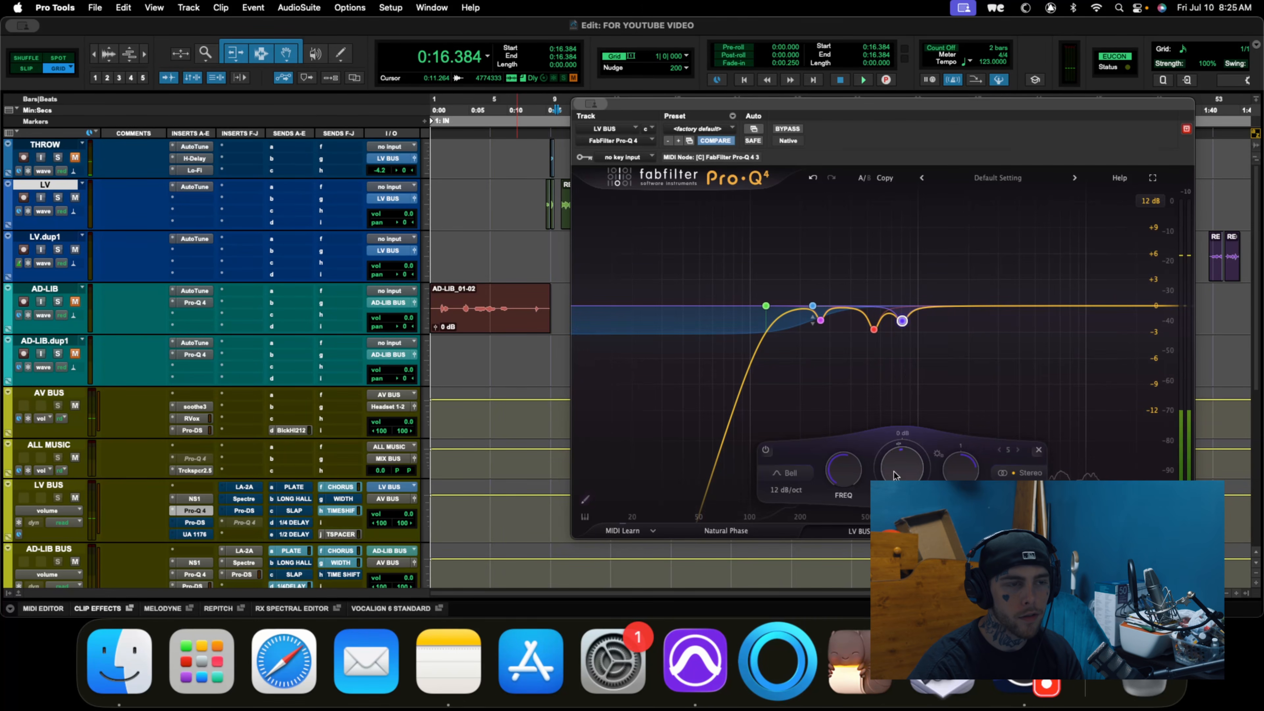
mouse_move(928, 349)
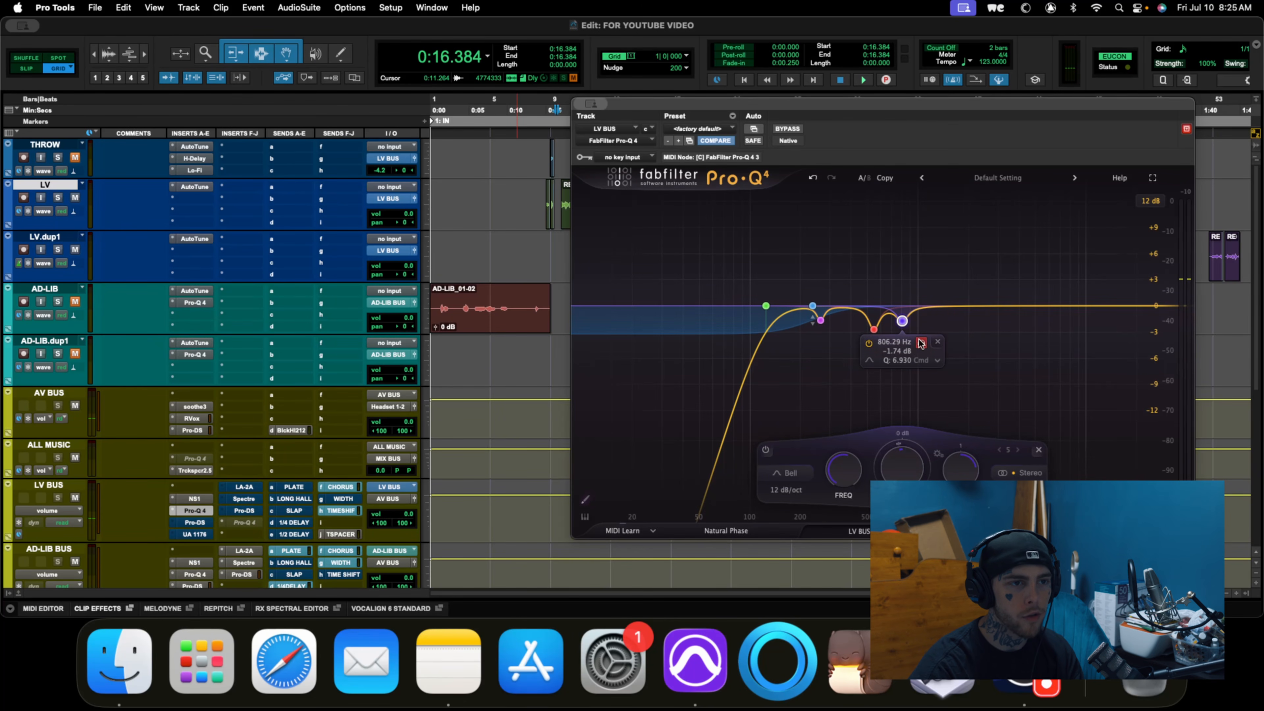
- Audition the 806 Hz bell in solo during playback
click(921, 343)
key(space)
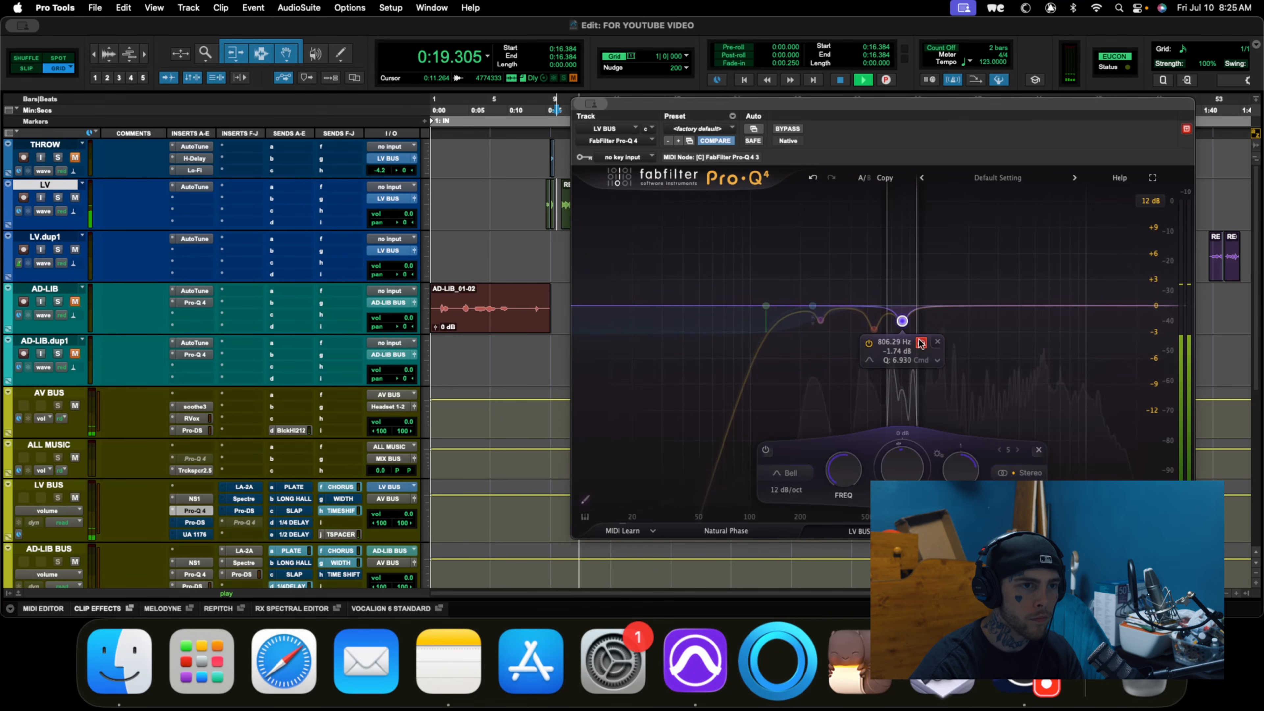
key(space)
- Add a narrow bell cut at about 1278 Hz with -2.31 dB gain and Q 10.46
drag(936, 307, 935, 326)
drag(987, 465, 995, 455)
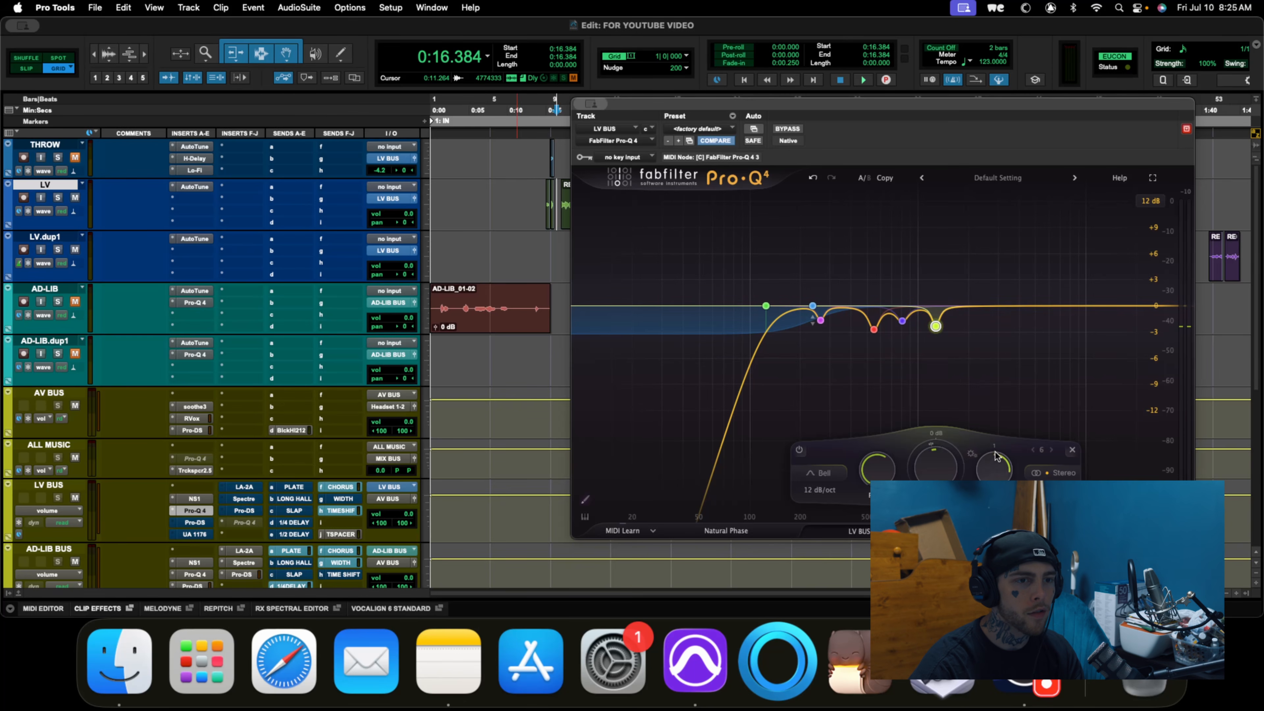
mouse_move(939, 350)
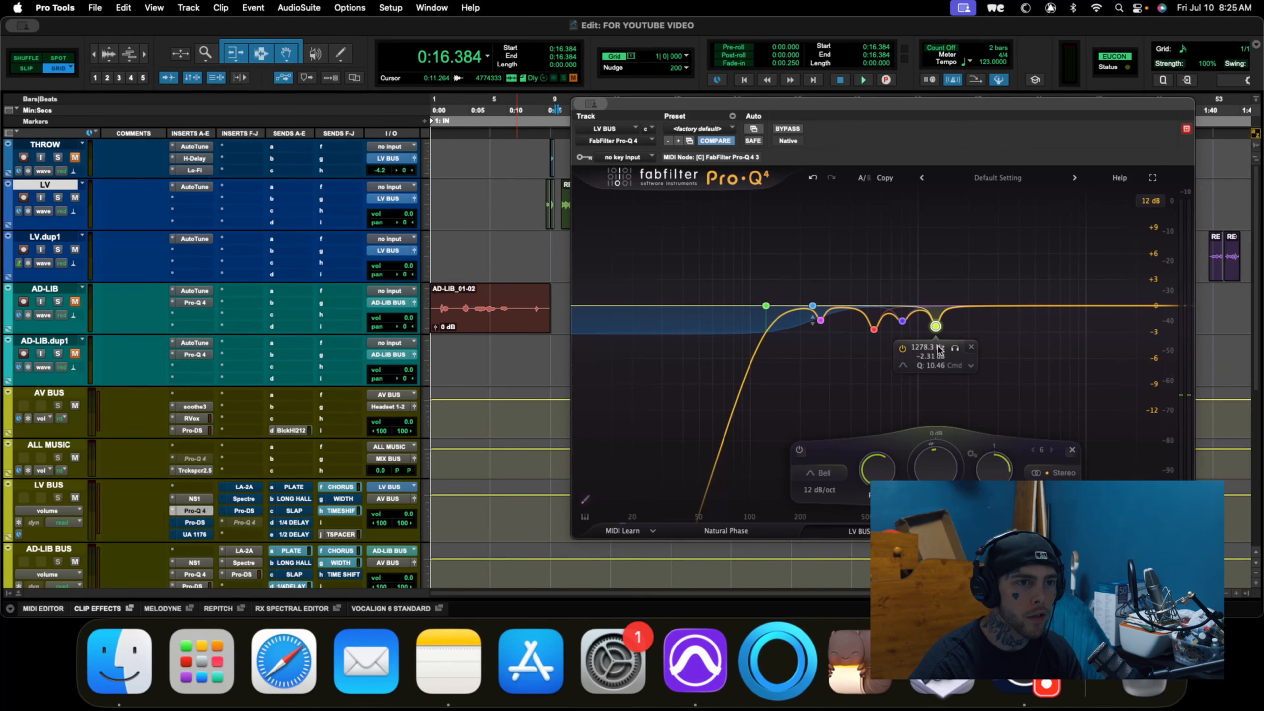
- Solo the 1278 Hz bell during playback, shift it to about 1314 Hz and deepen its cut to -2.97 dB
click(955, 348)
key(space)
mouse_move(954, 350)
mouse_down()
mouse_move(967, 348)
mouse_move(956, 348)
mouse_up()
key(space)
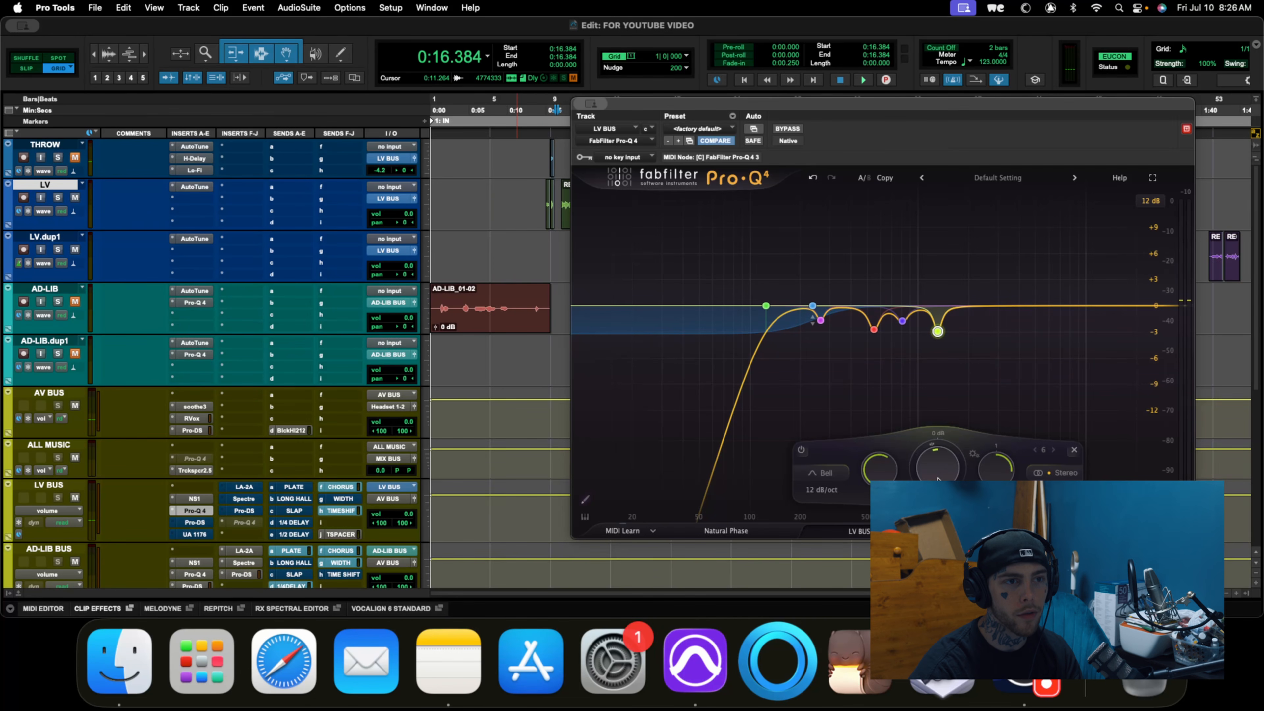
key(space)
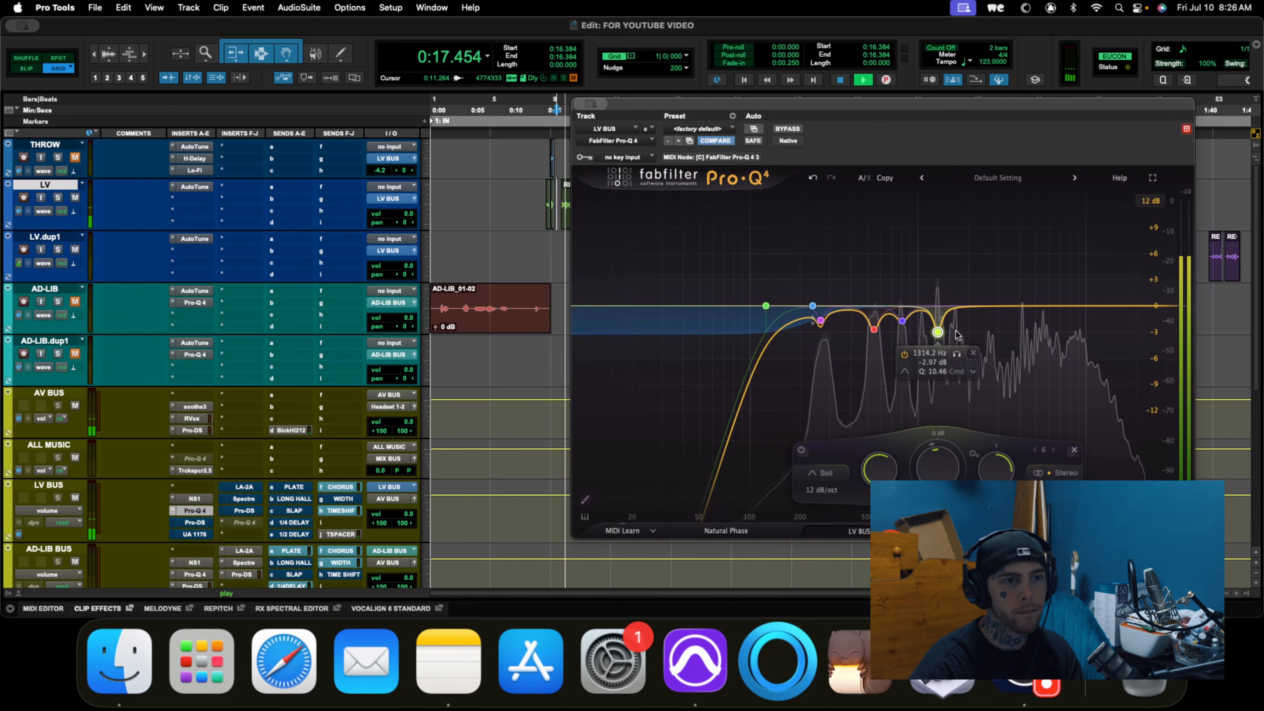
- Add a bell during playback, sweep it in solo to about 6156 Hz at -0.98 dB, and narrow it to Q 31.63
click(984, 306)
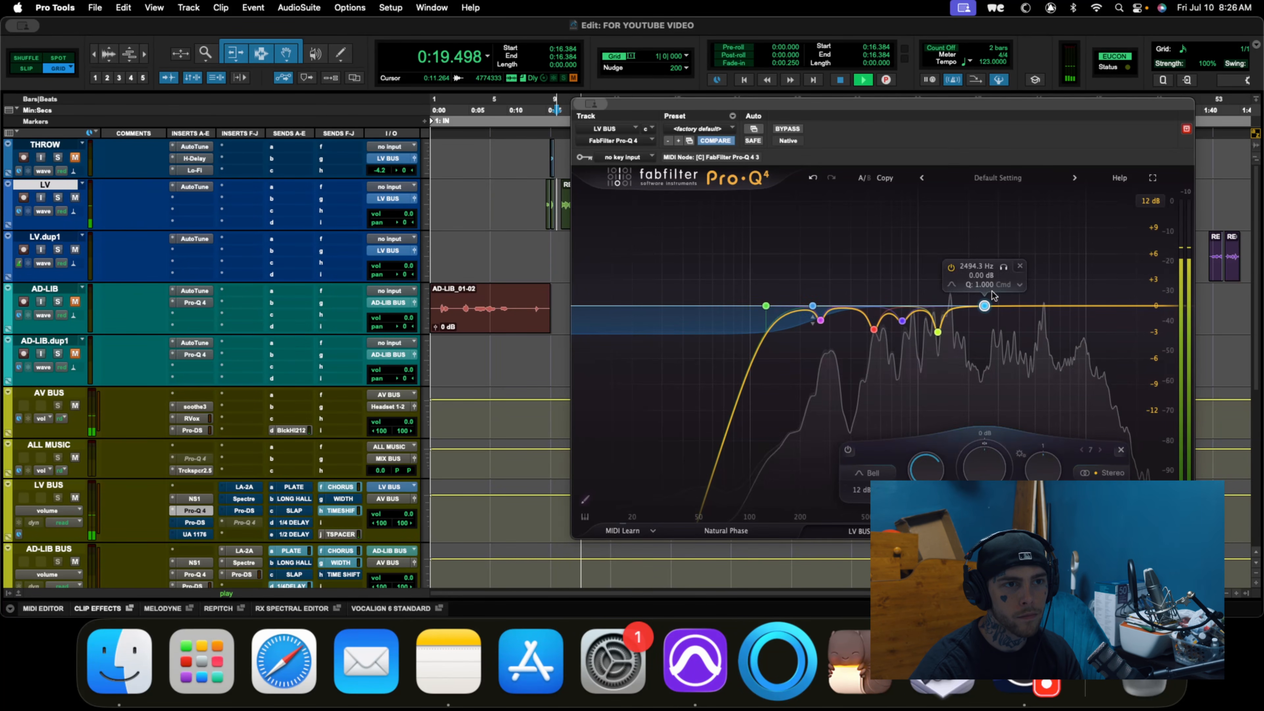
click(1001, 270)
drag(1001, 274, 1061, 261)
drag(1051, 307, 1052, 316)
key(space)
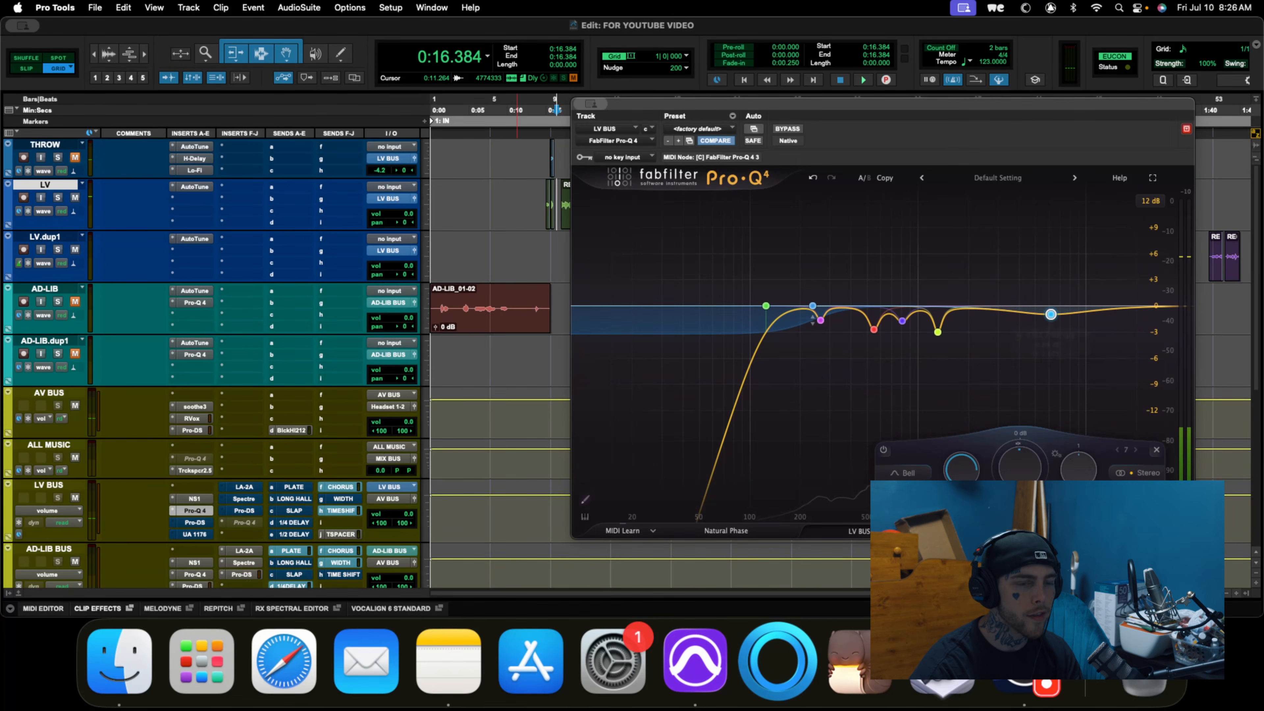
drag(1078, 469, 1080, 424)
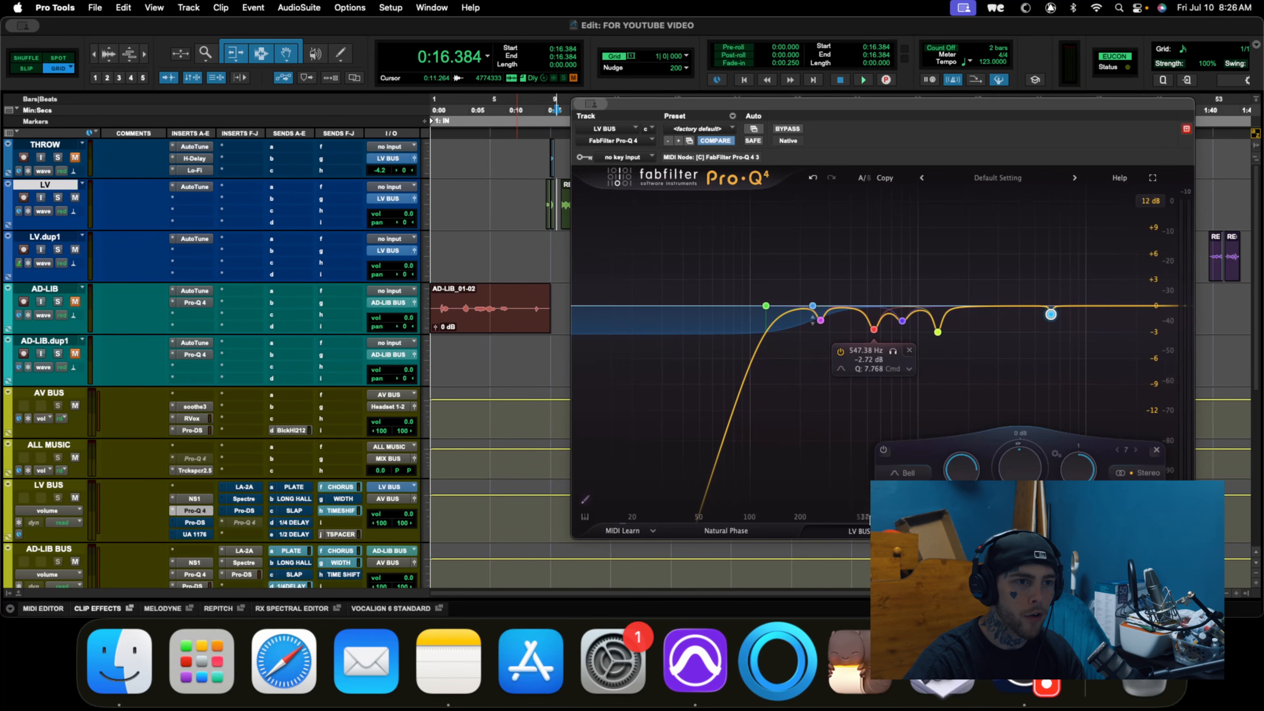
mouse_move(858, 337)
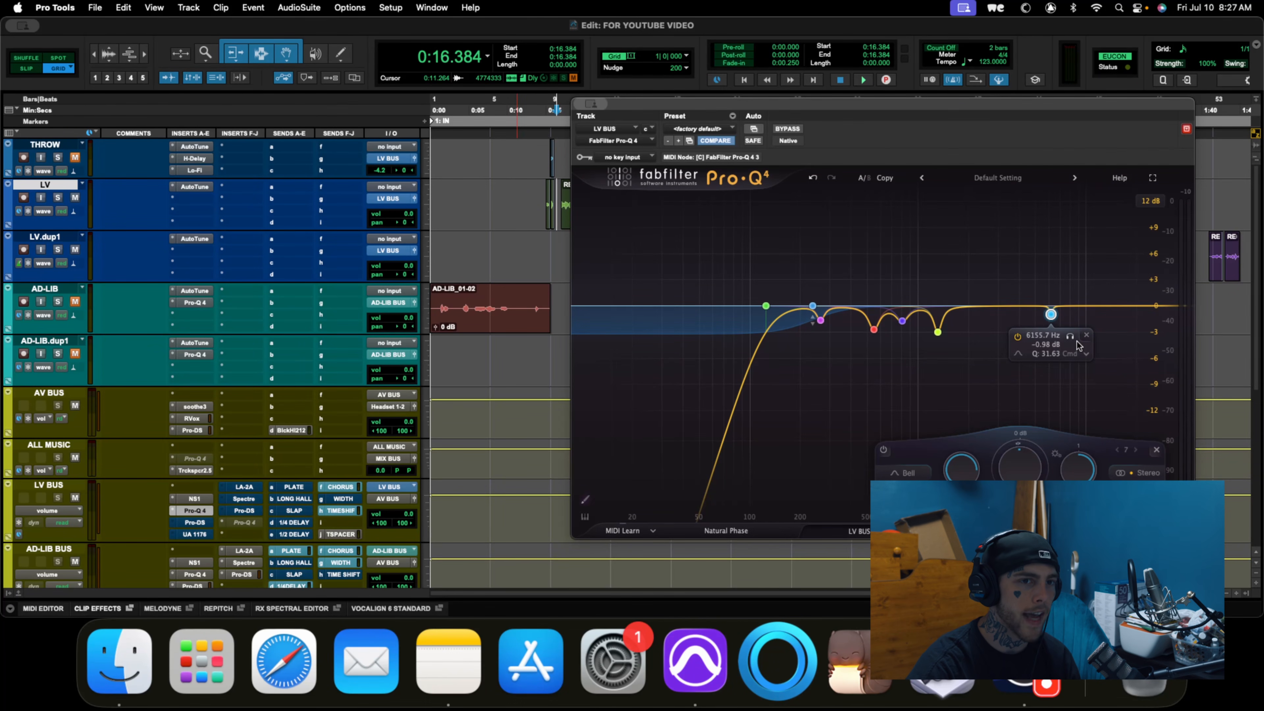
- Sweep the 6156 Hz bell in solo during playback up to about 8972 Hz and deepen its cut to -1.92 dB
mouse_move(1071, 341)
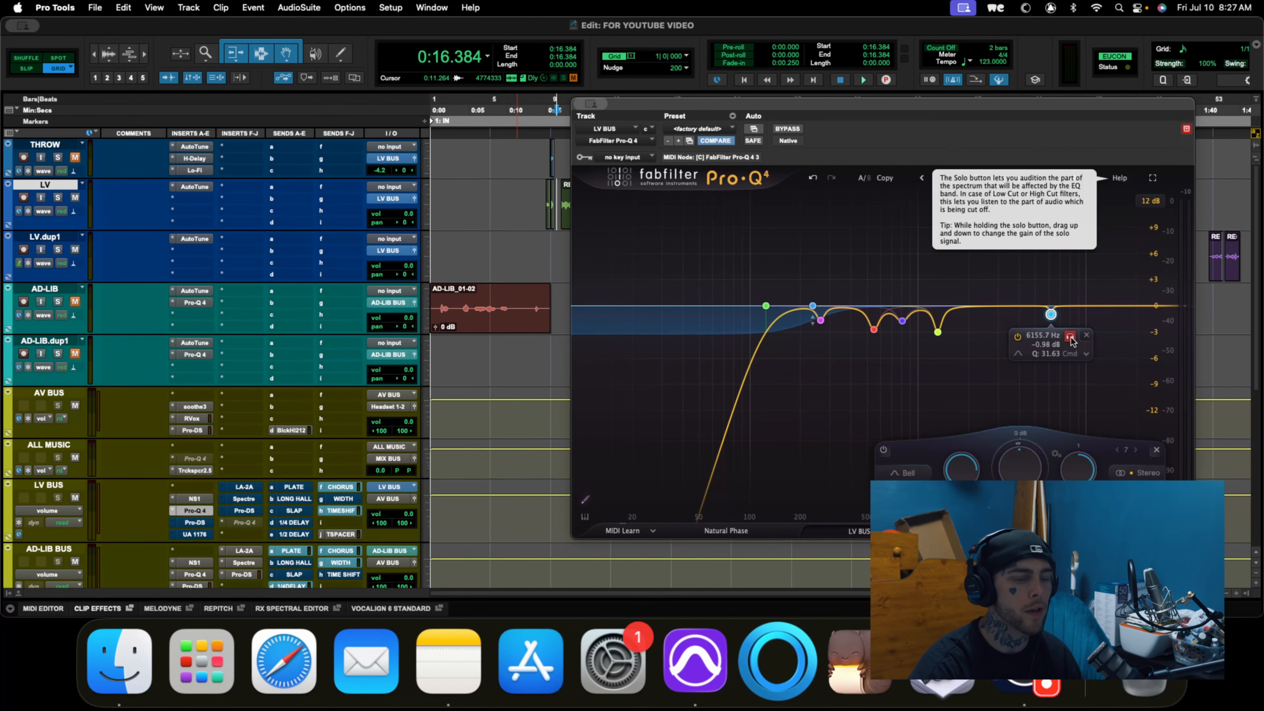
key(space)
drag(1071, 340, 1090, 329)
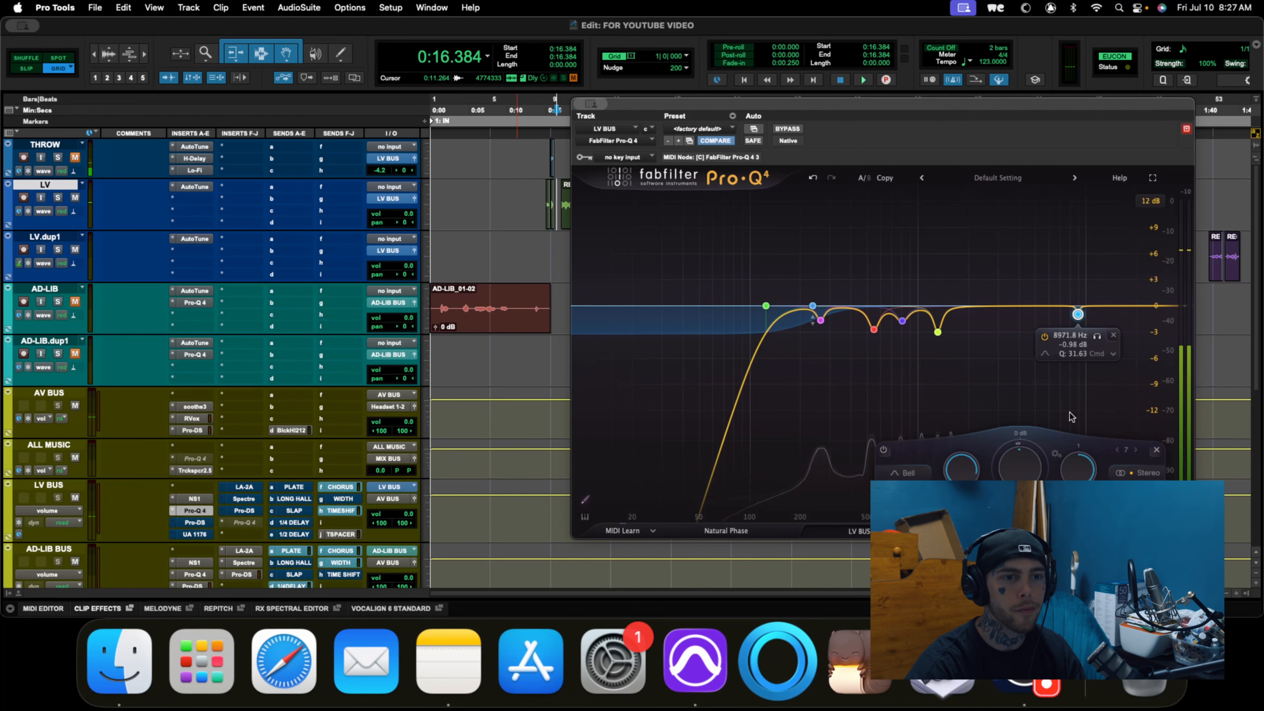
drag(1027, 464, 1028, 473)
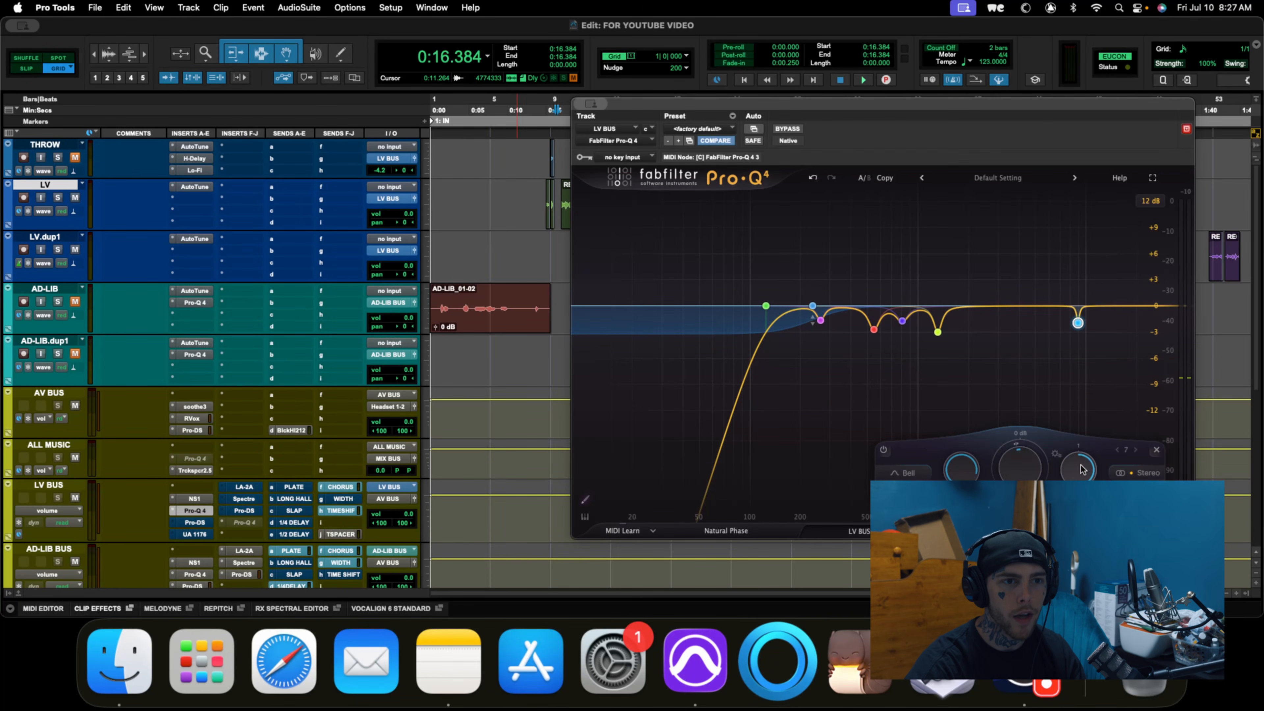
- Narrow the 8972 Hz bell to Q 40 and shift it in solo during playback to about 9729 Hz
click(1098, 345)
key(space)
drag(1098, 345, 1103, 344)
key(space)
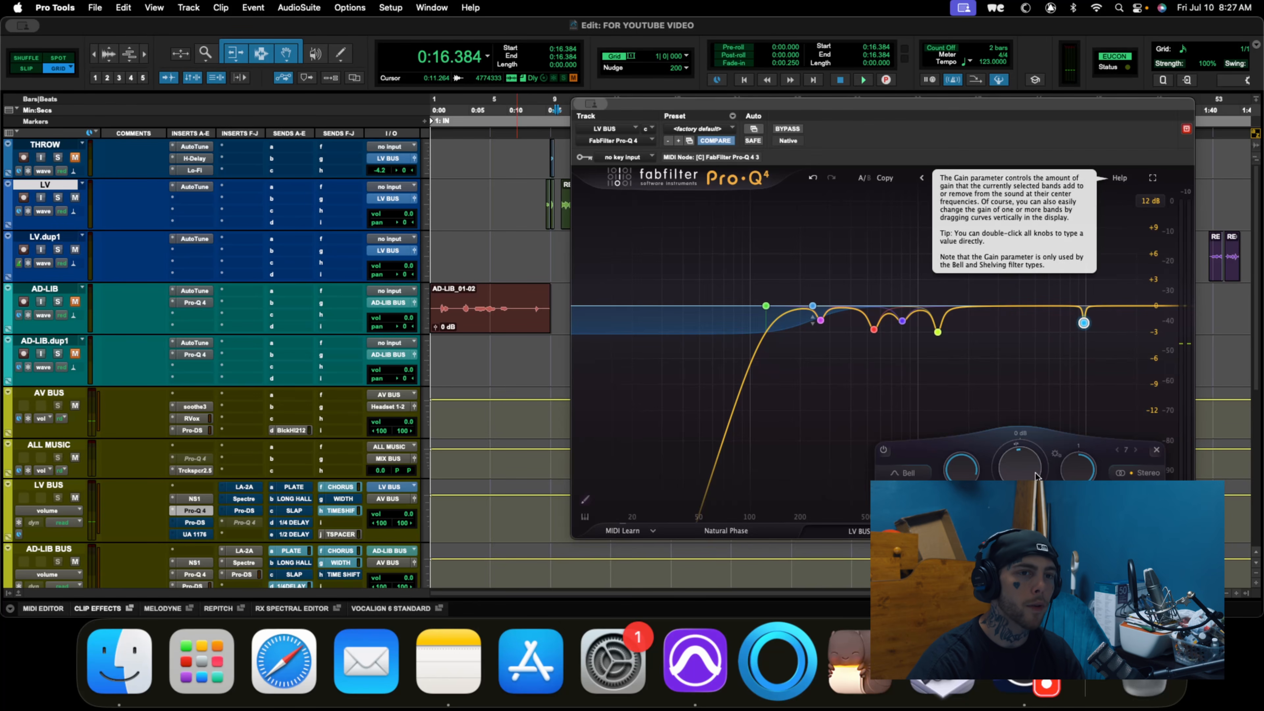
mouse_move(1099, 344)
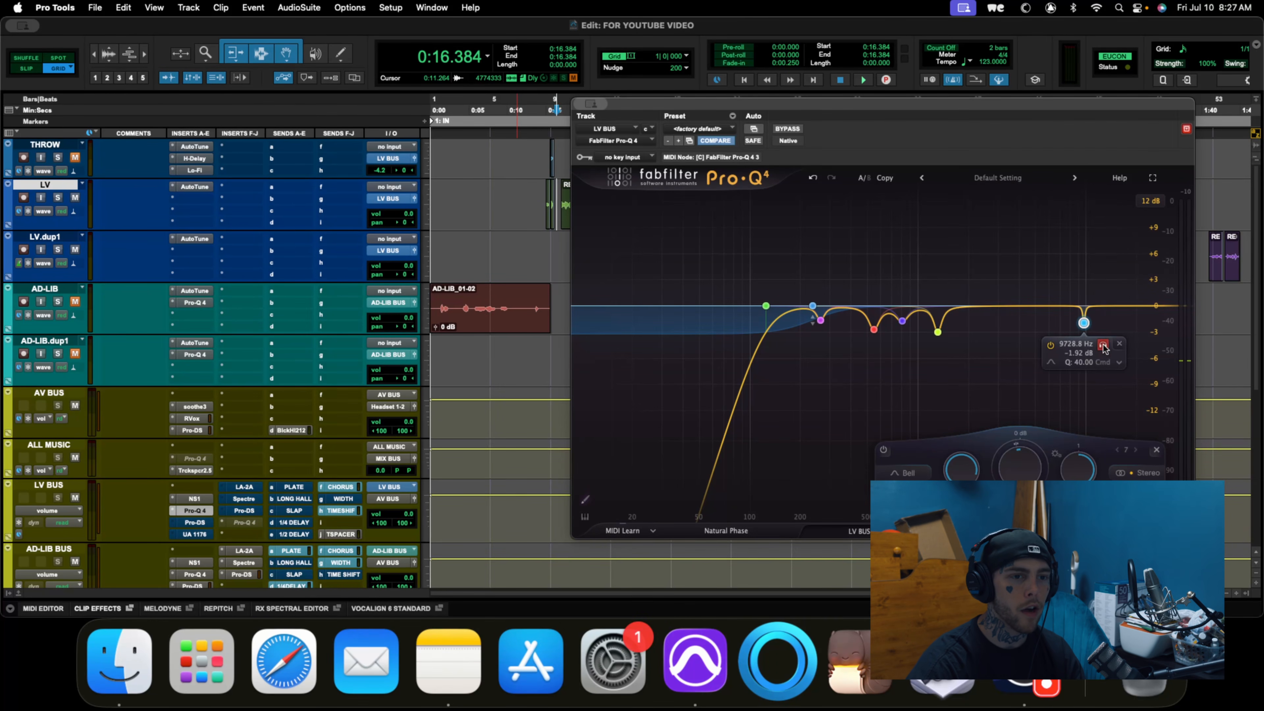
- Make the 9729 Hz bell a dynamic cut with 0 dB static gain and expand its dynamics settings
double_click(1023, 471)
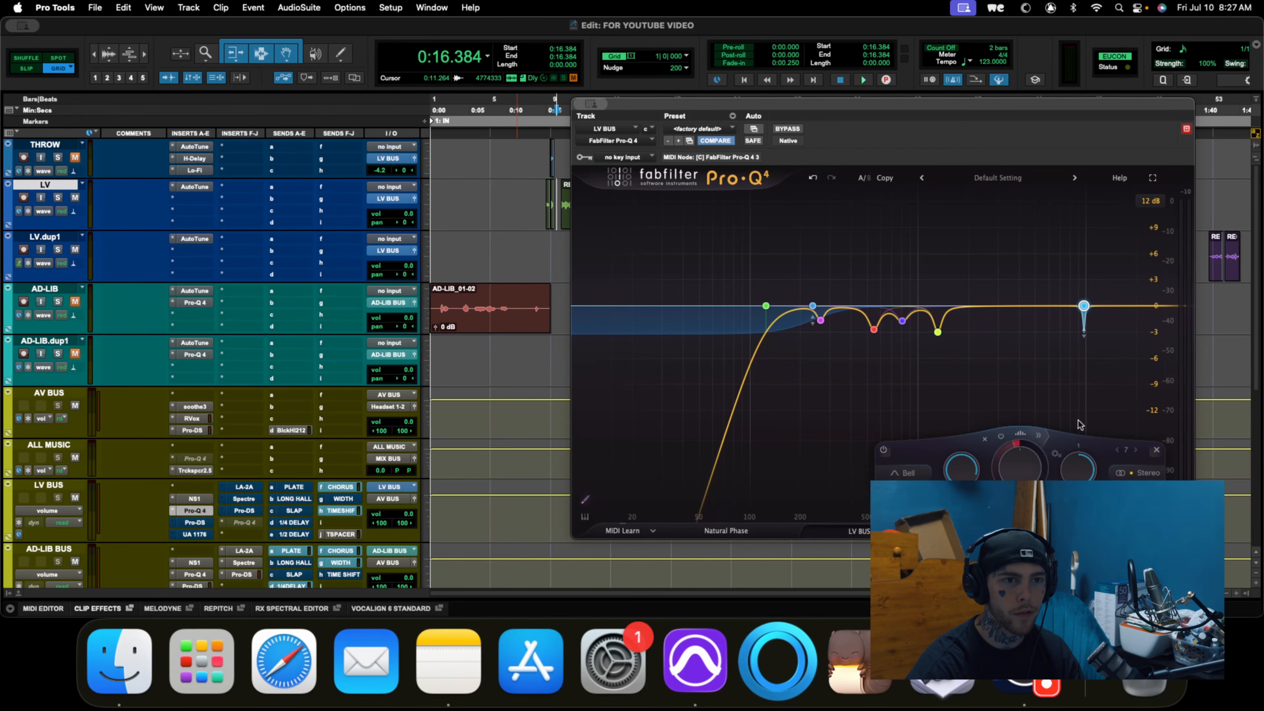
click(1038, 435)
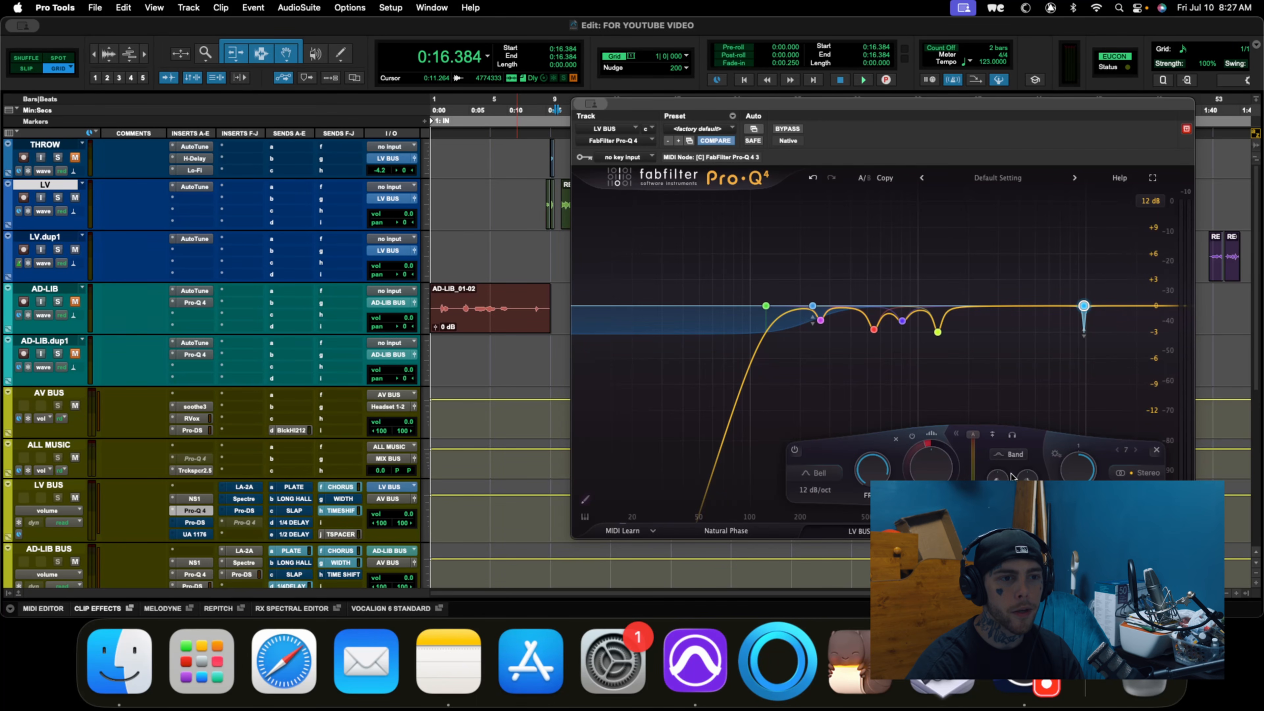
click(952, 434)
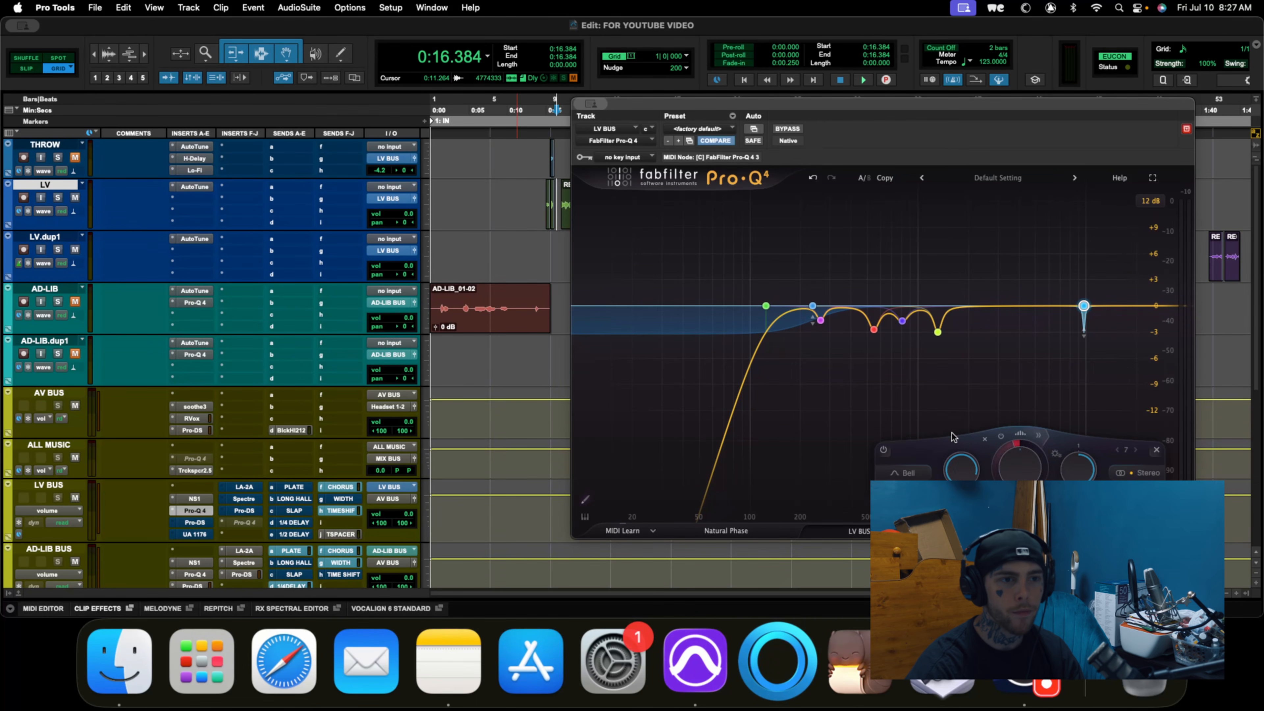
click(1040, 436)
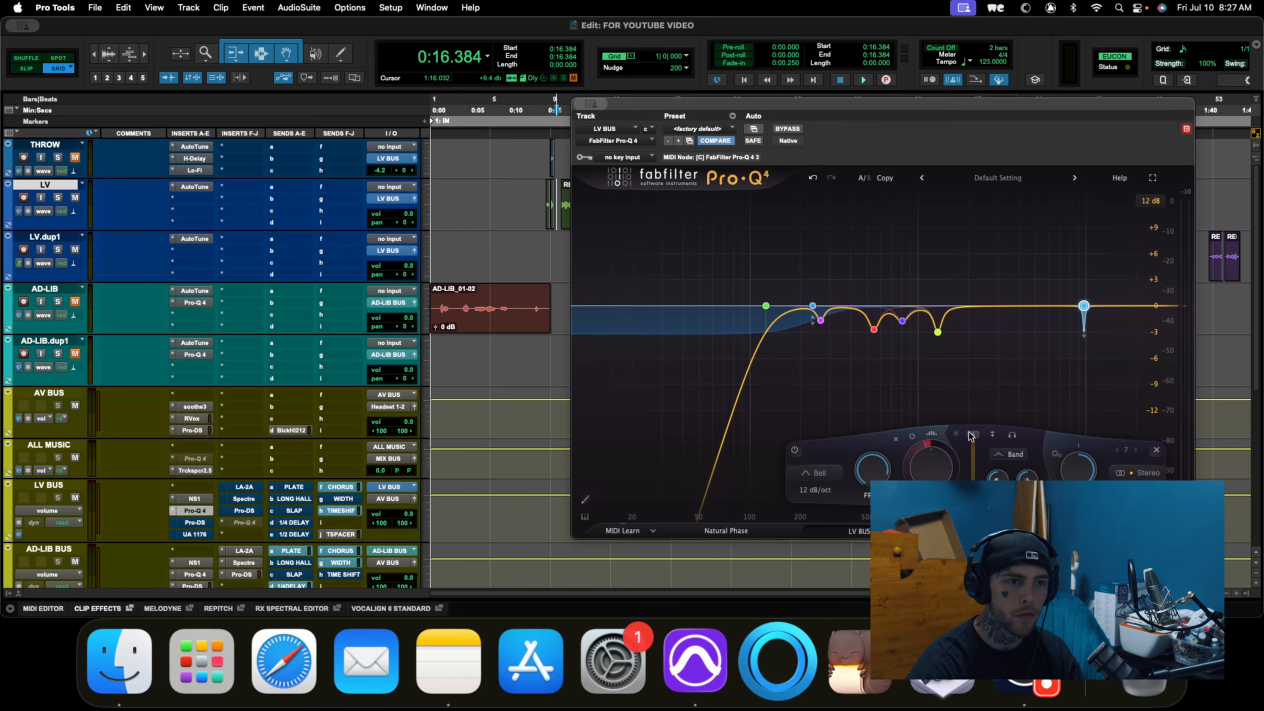
mouse_move(1085, 331)
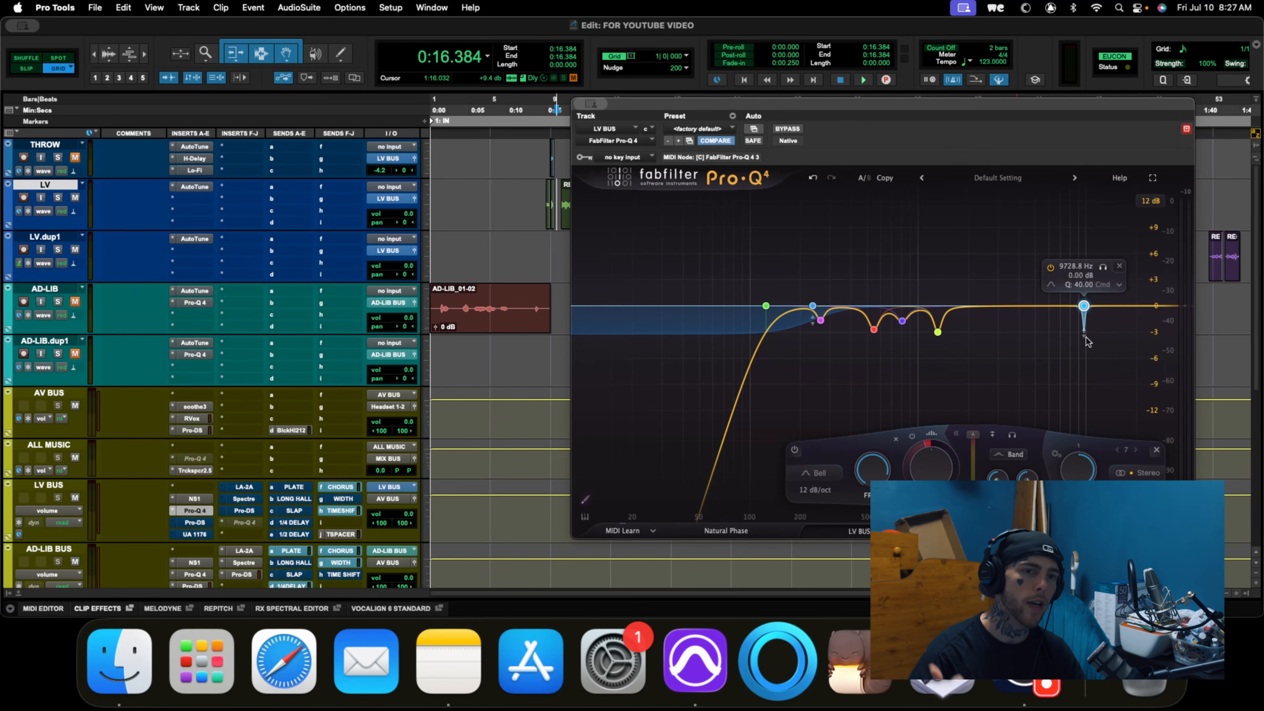
- Audition the 9729 Hz dynamic bell in and out of solo during playback and deepen its dynamic range
key(space)
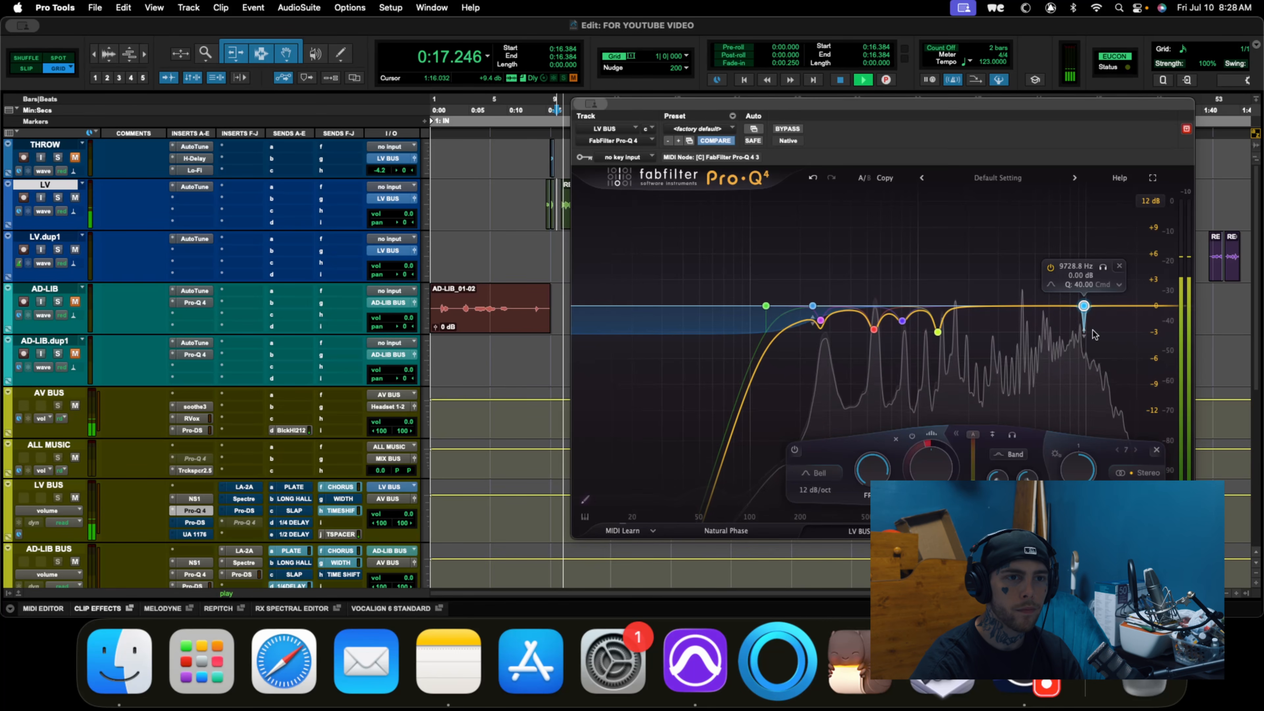
click(1101, 268)
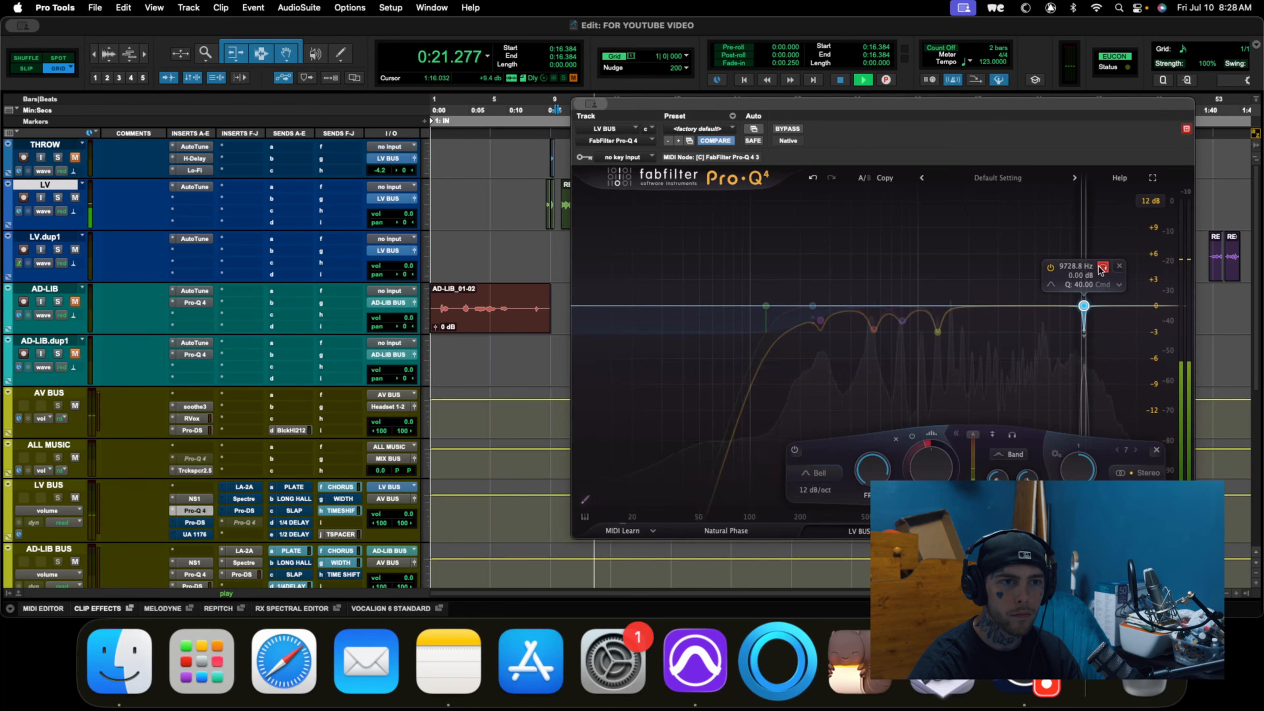
click(1102, 267)
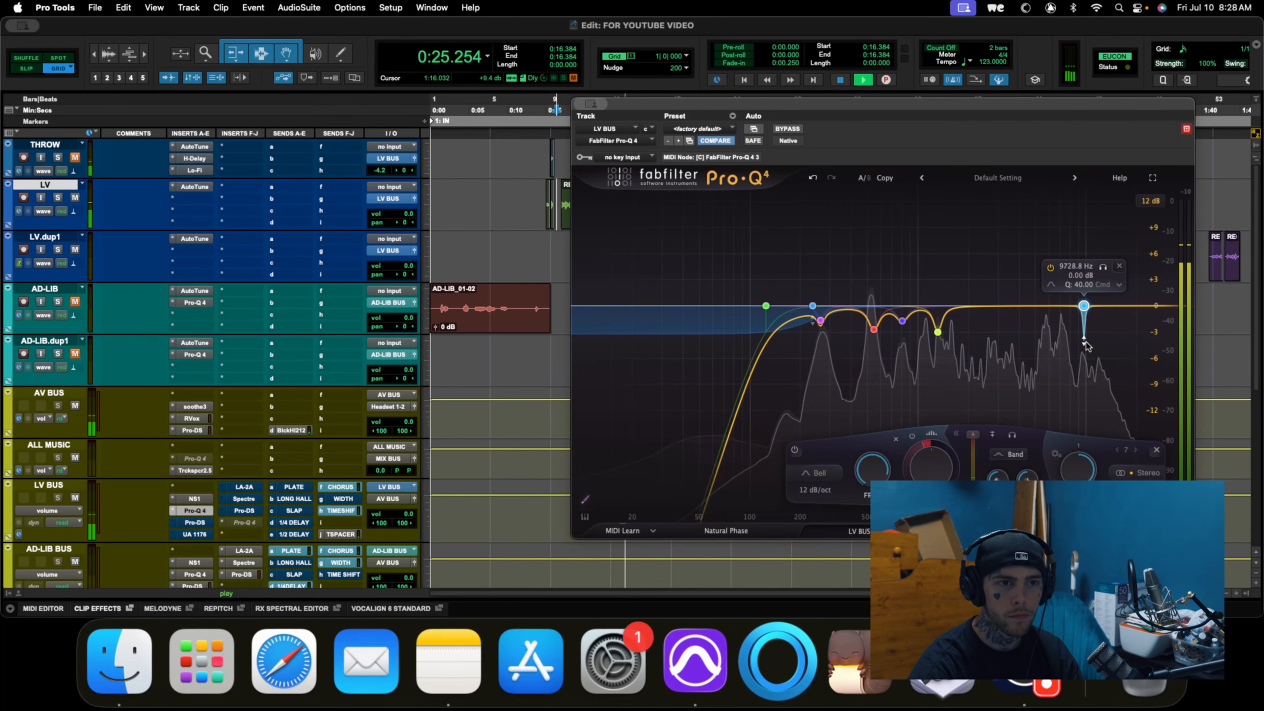
key(space)
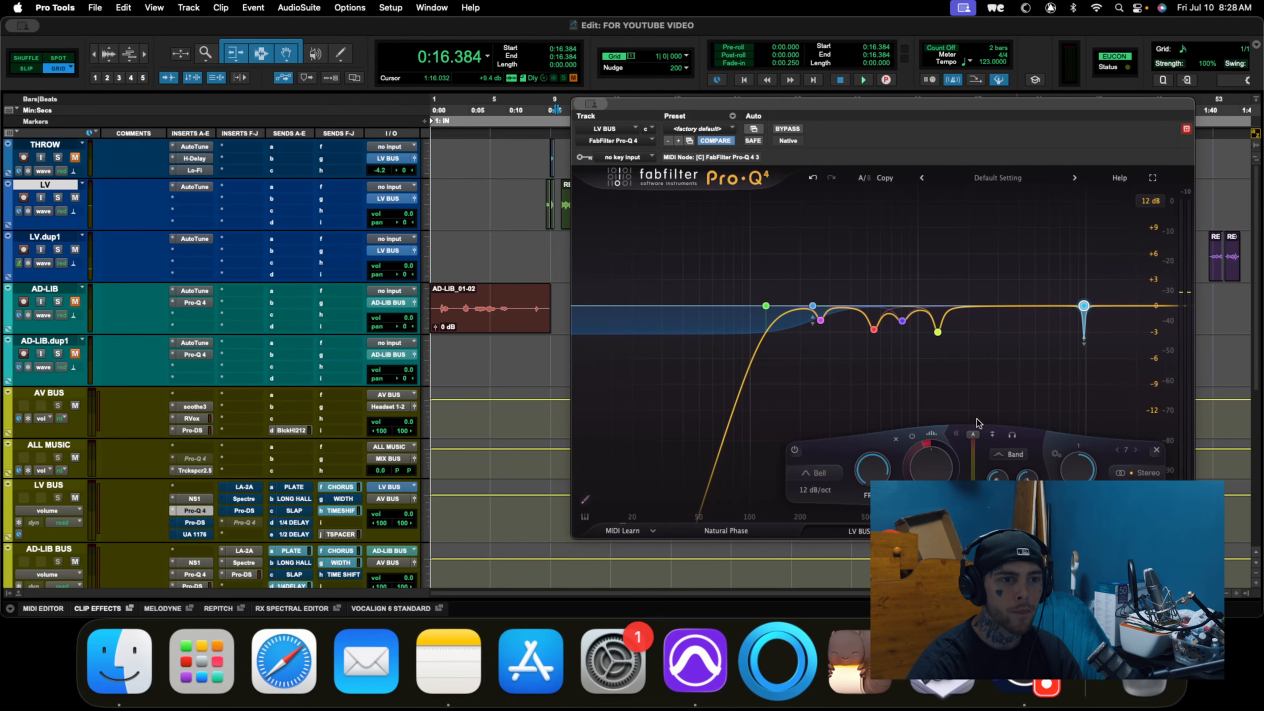
mouse_move(1061, 353)
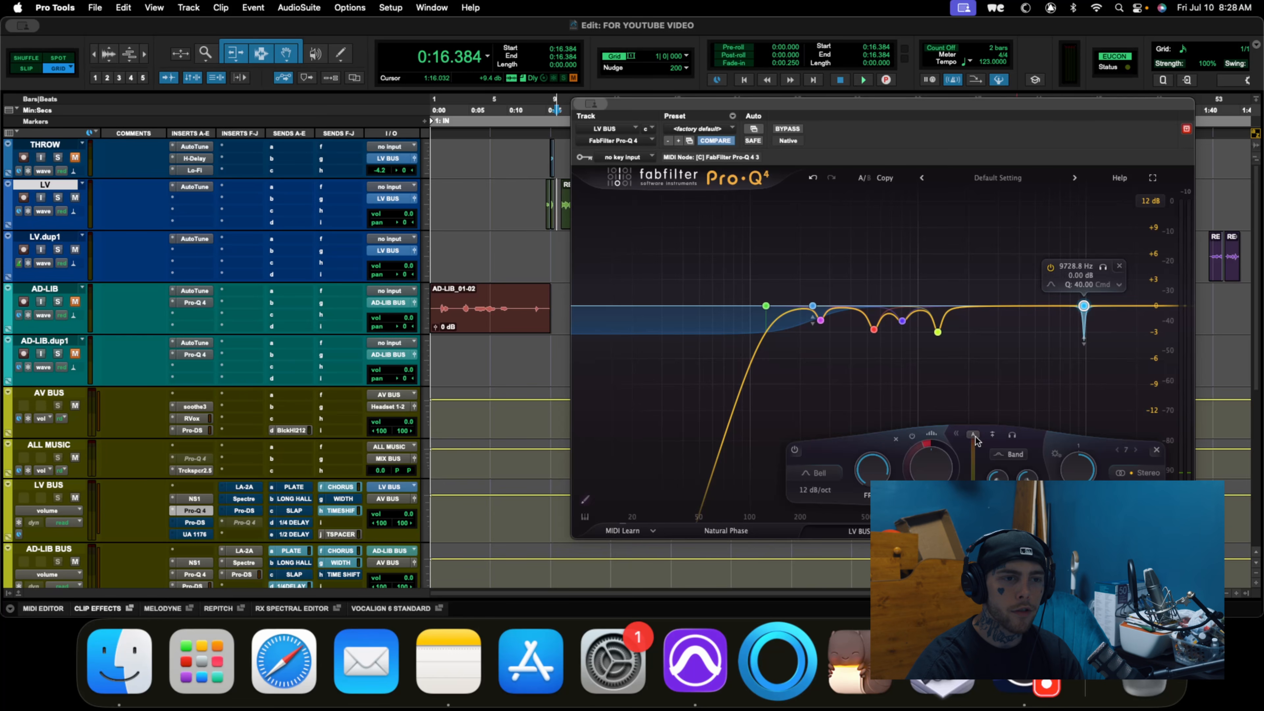
- Switch the 9729 Hz bell's threshold from auto to manual, lower it during playback, and compare the band in and out of solo
key(space)
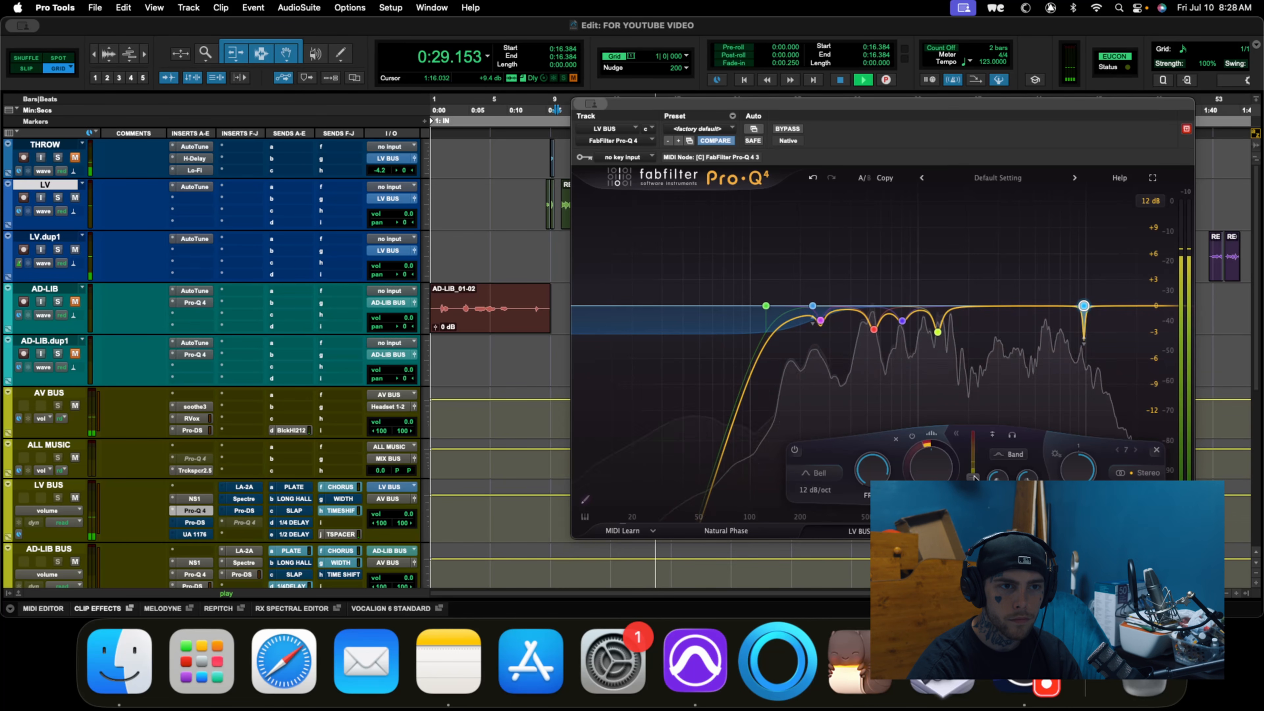
mouse_move(1084, 301)
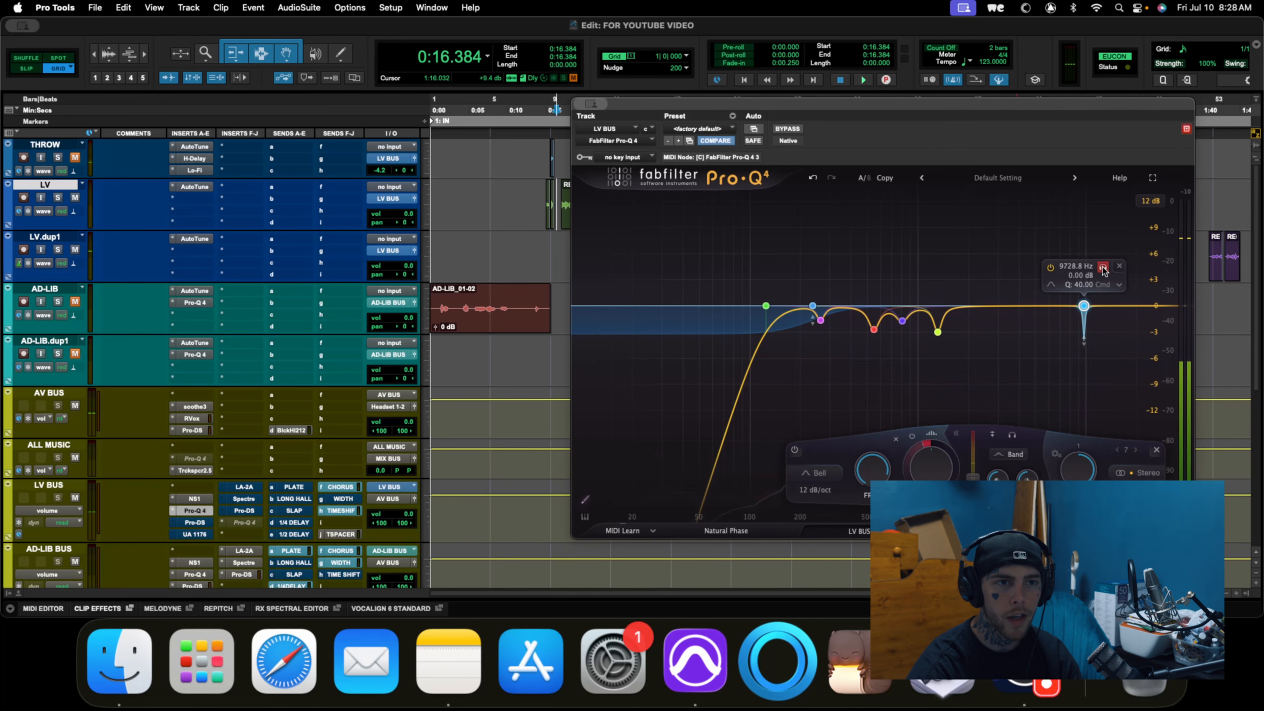
click(1103, 268)
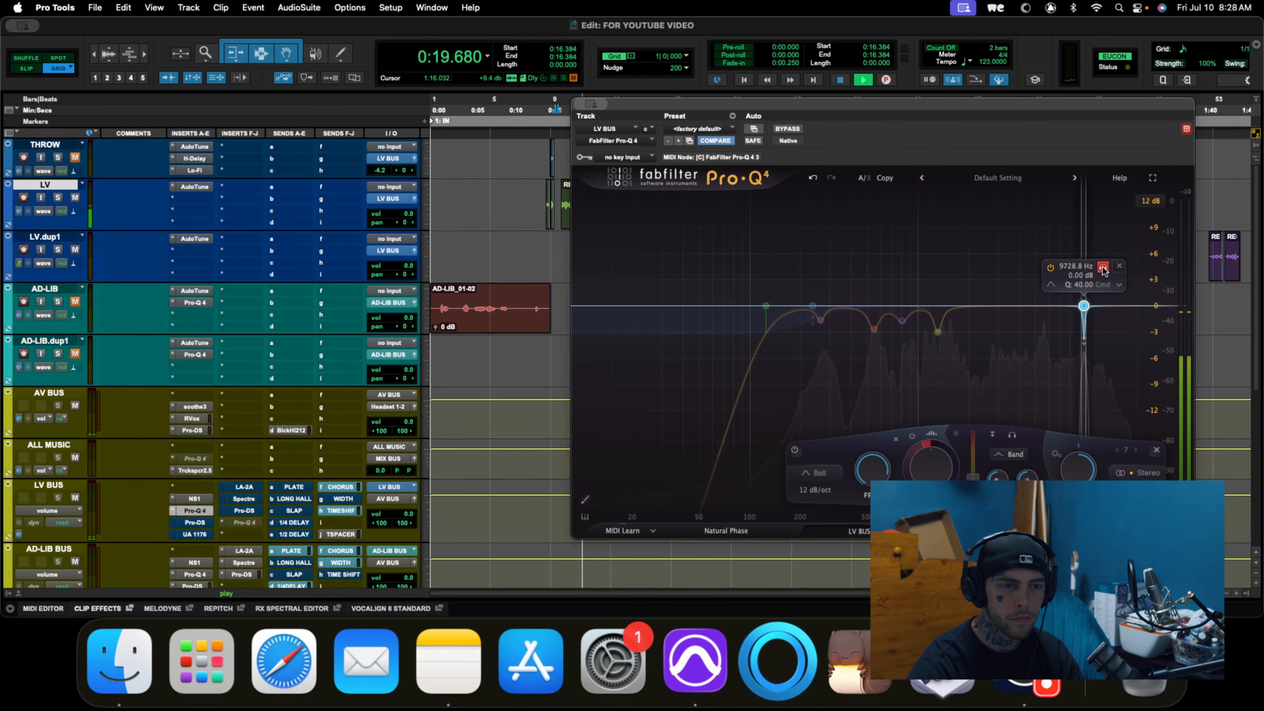
click(1104, 268)
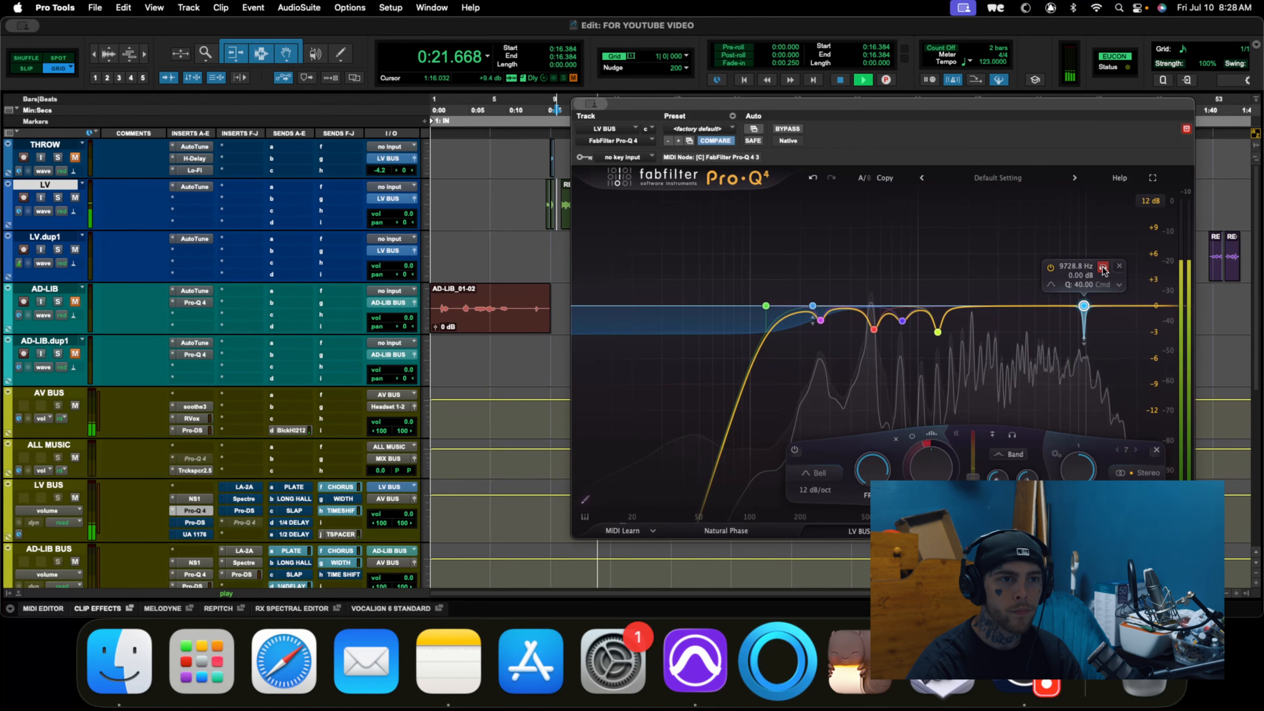
key(space)
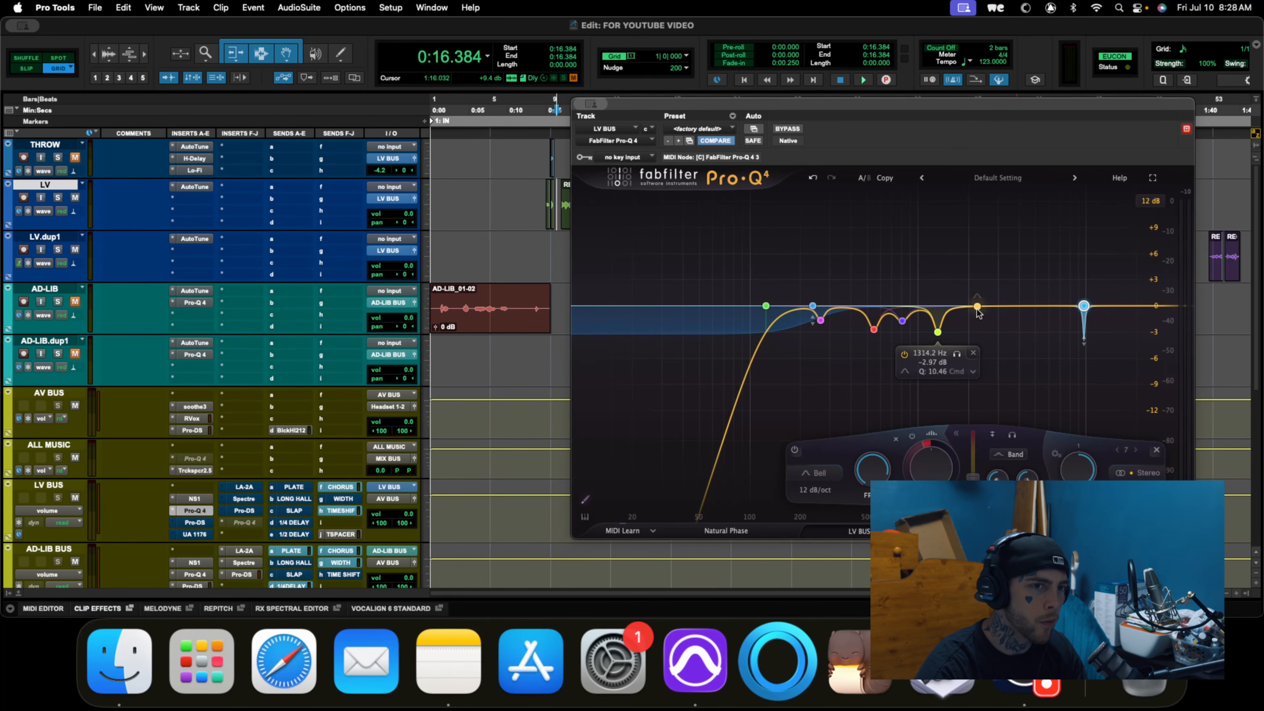
- Add a bell cut with Q 15.02 and sweep it during playback to between the 806 Hz and 1314 Hz cuts
drag(978, 312, 977, 315)
drag(1033, 462, 1041, 380)
mouse_move(993, 323)
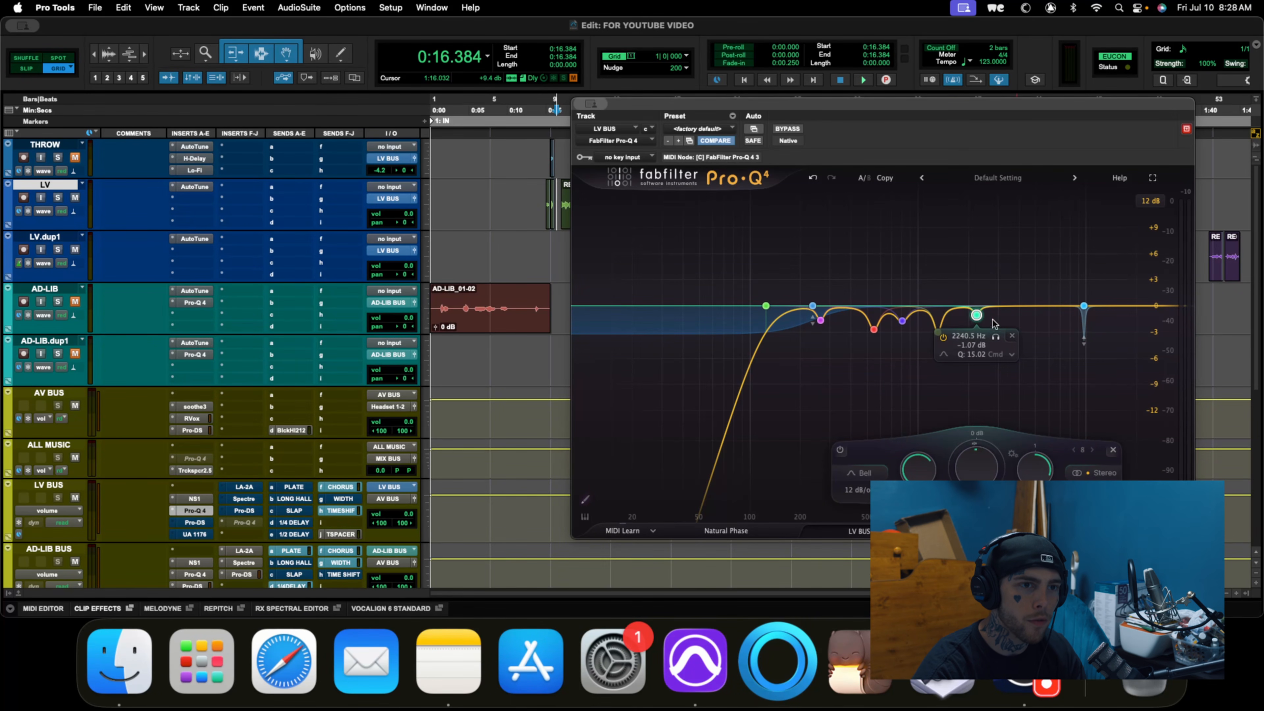
drag(984, 316, 939, 327)
key(space)
key(space)
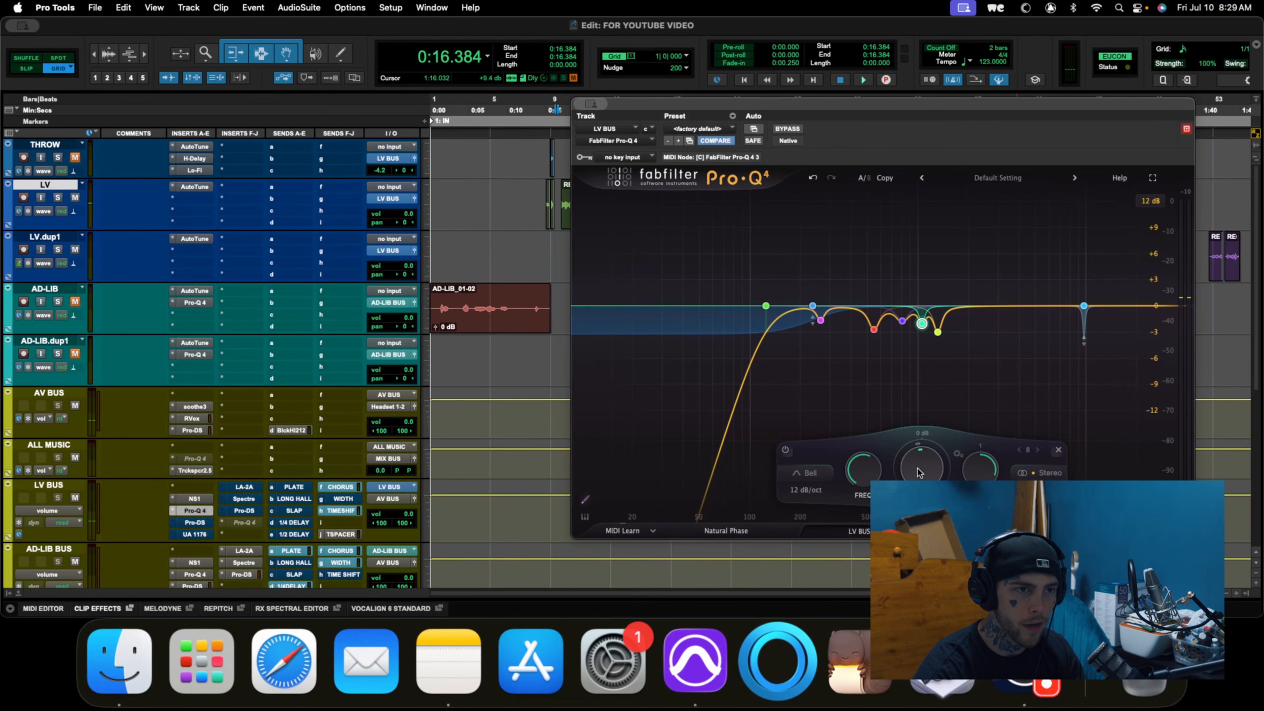
- Add another narrow bell cut above the 264 Hz bell and shift it during playback to just below the 547 Hz cut
double_click(839, 312)
key(space)
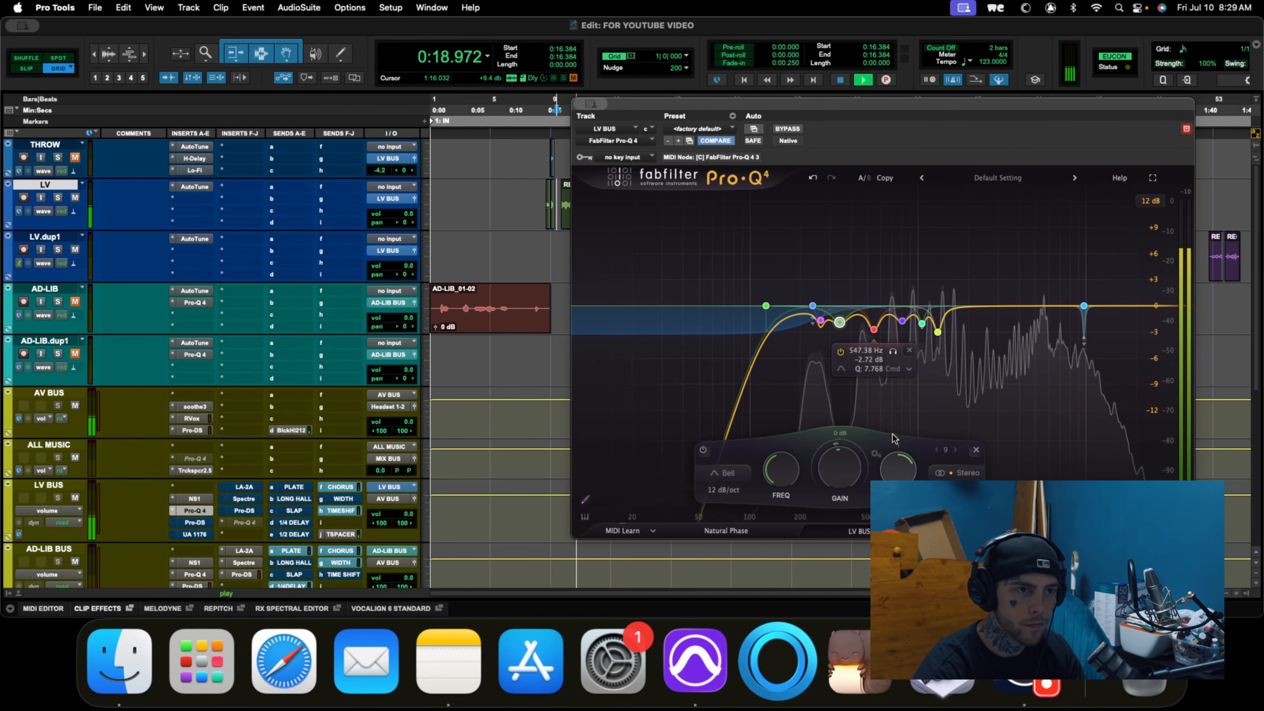
drag(856, 341, 886, 344)
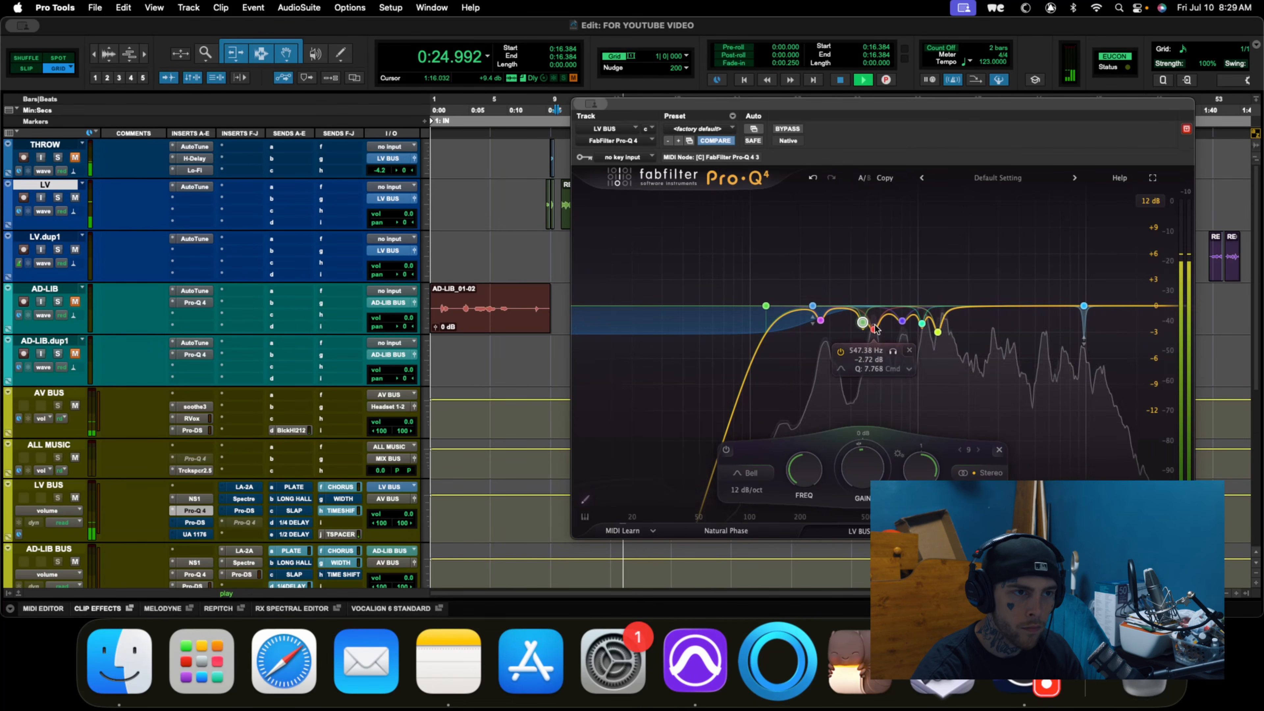
key(space)
- Add a bell cut of about -1.72 dB at about 1677 Hz, above the 1314 Hz cut, and narrow its Q
key(space)
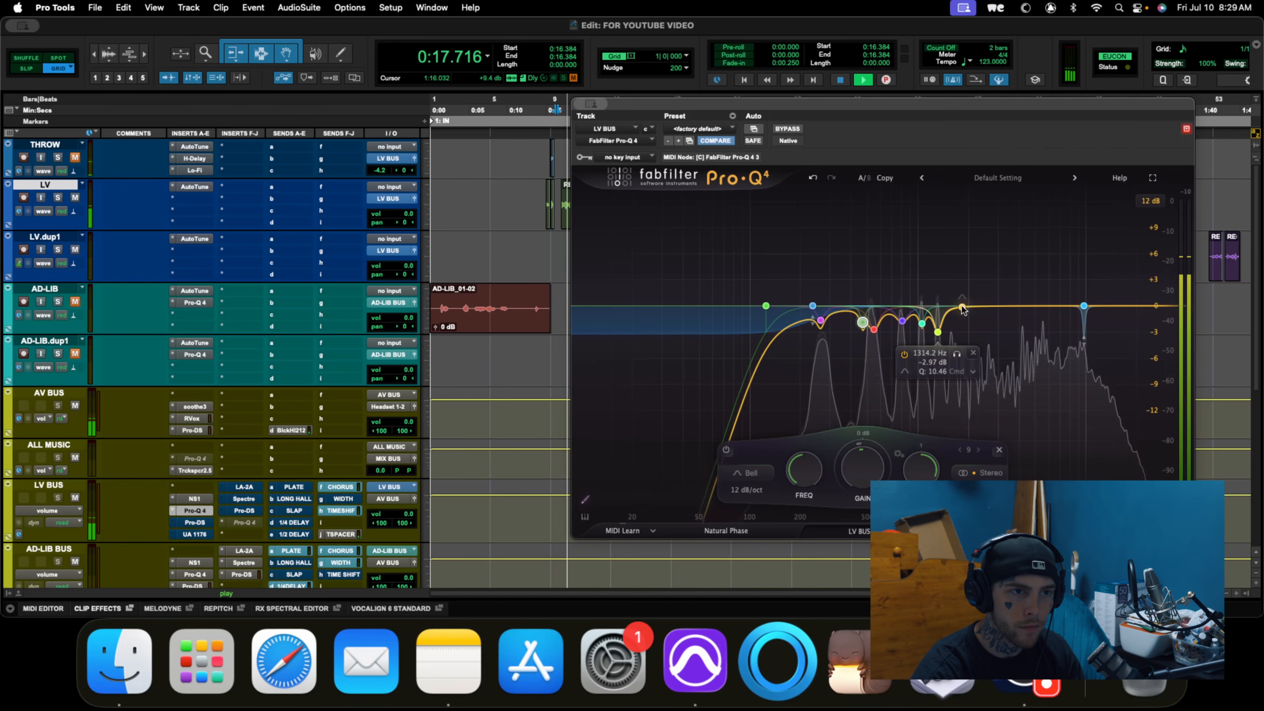
key(space)
click(956, 321)
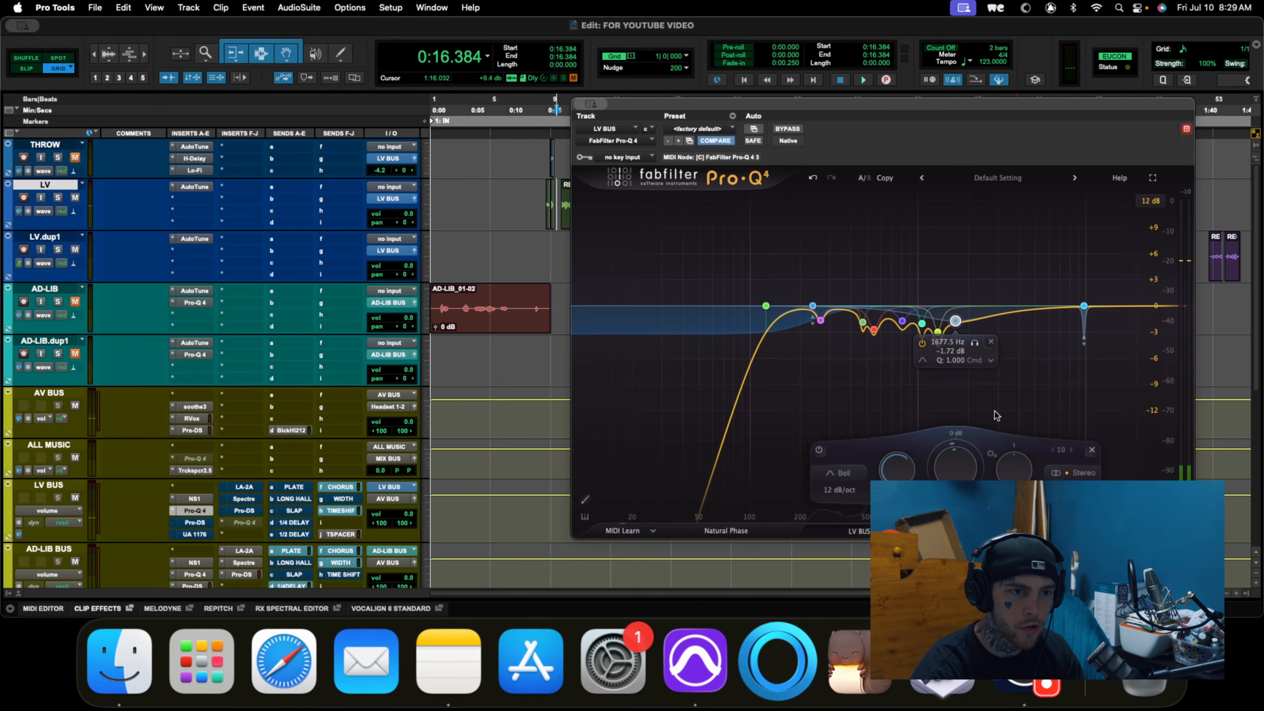
drag(1007, 466, 1013, 421)
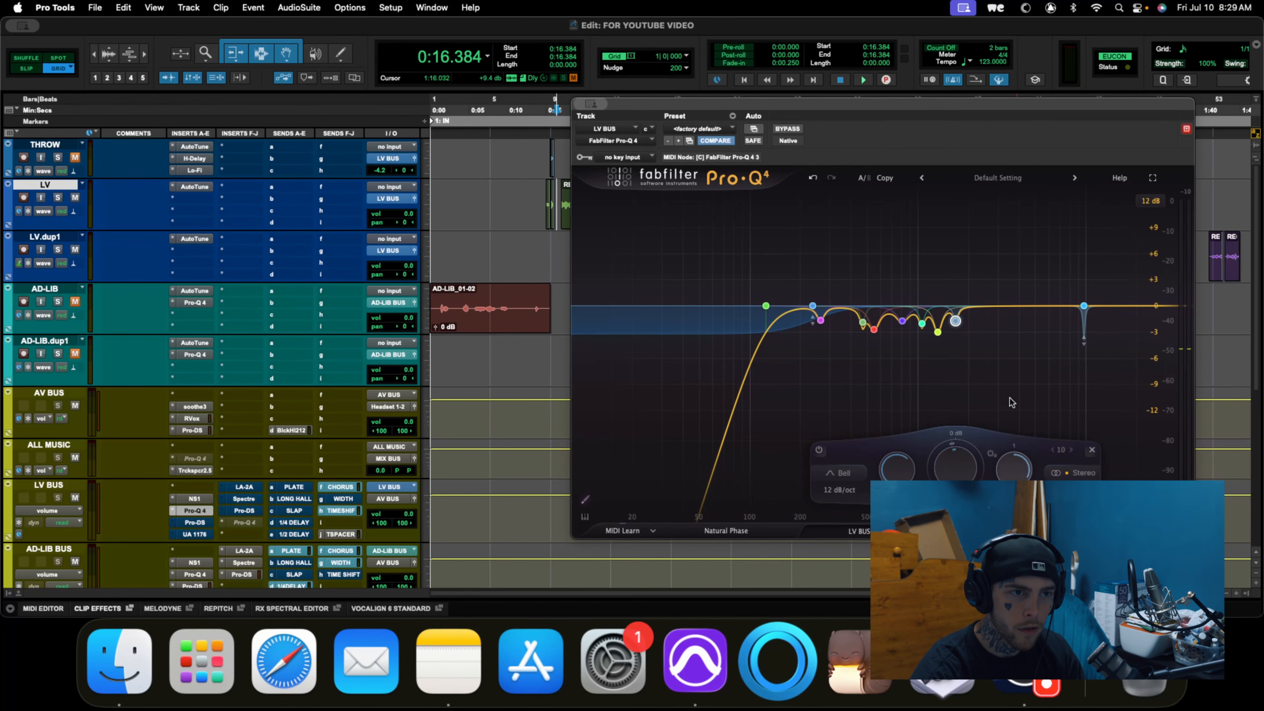
- Audition the narrow bell near 1677 Hz in solo during playback and deepen its cut slightly
click(974, 343)
key(space)
drag(978, 343, 978, 343)
key(space)
key(space)
drag(958, 464, 955, 464)
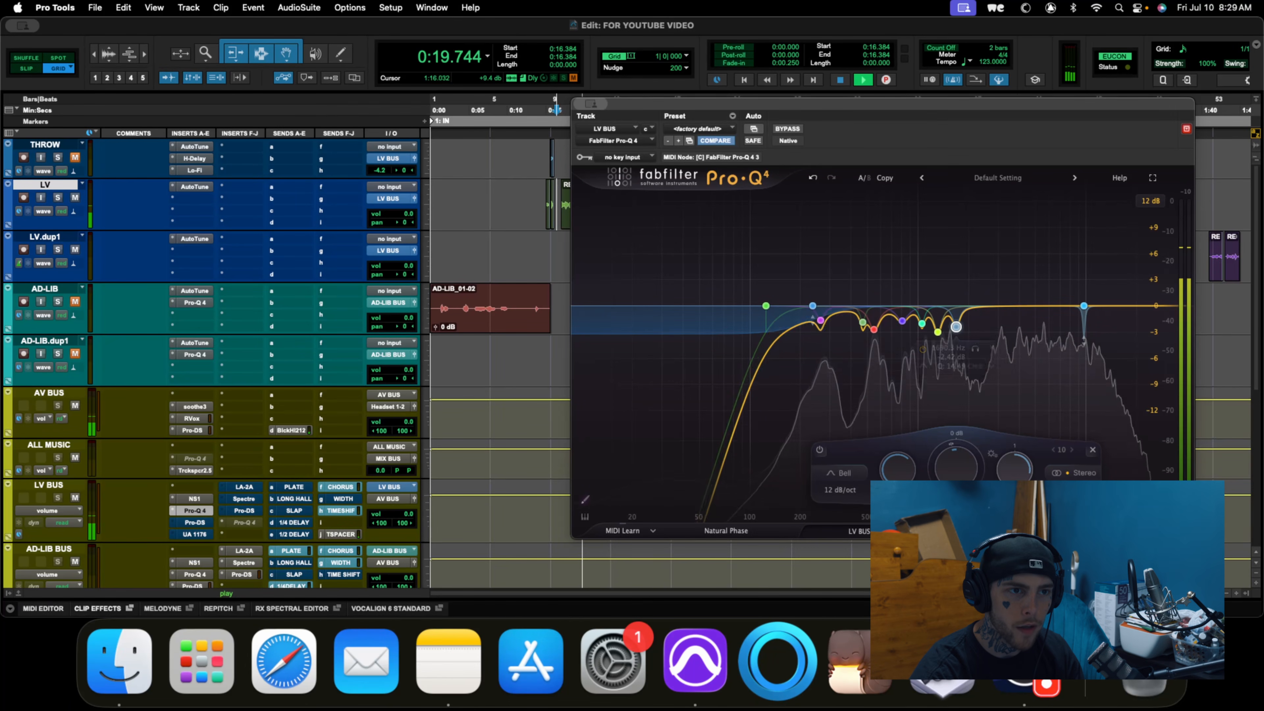
- Solo the same bell during playback, shift it slightly lower in frequency, and listen to the result
key(space)
key(space)
click(975, 348)
drag(973, 347, 965, 348)
key(space)
key(space)
key(space)
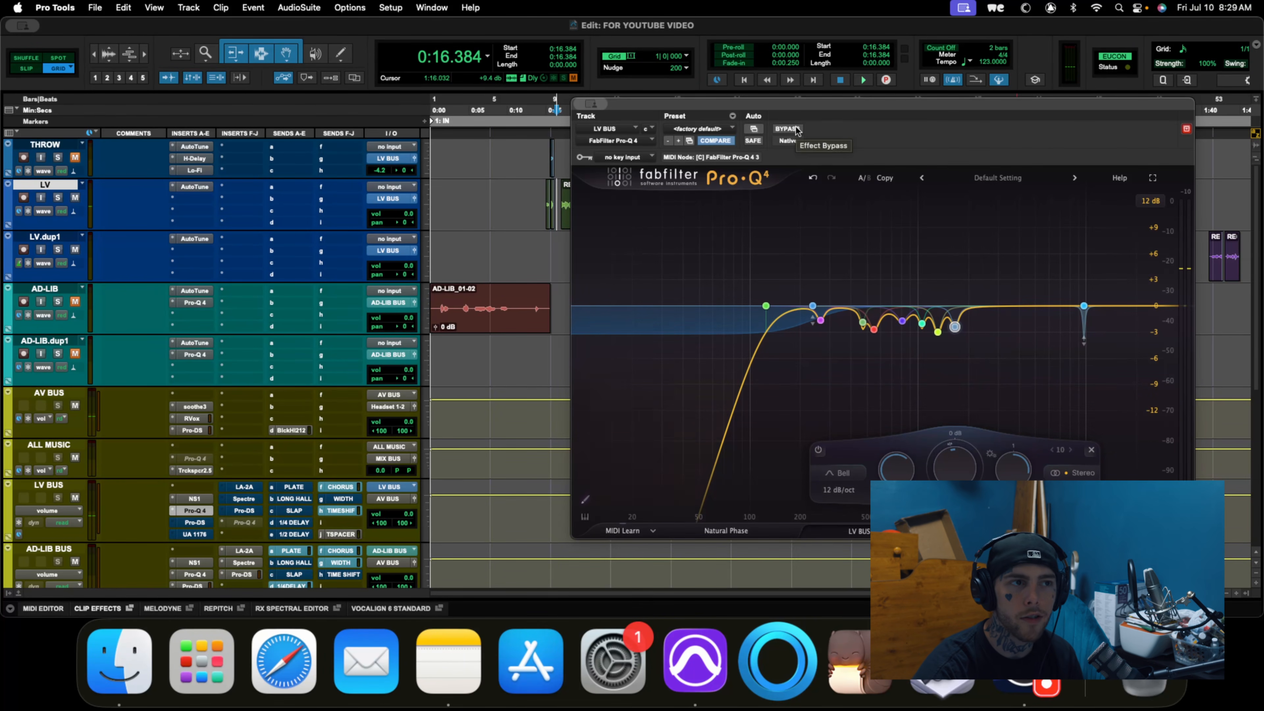
- Compare the lead vocal bus with the EQ bypassed and active during playback
click(792, 129)
key(space)
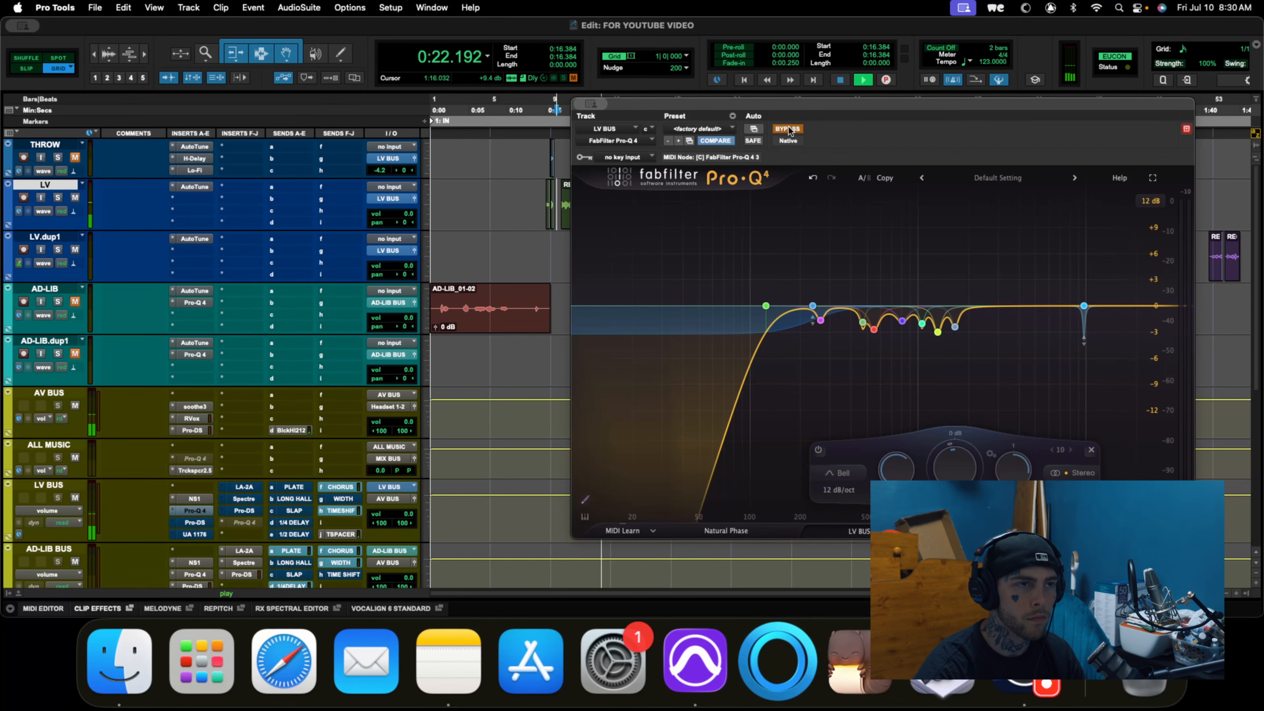
click(788, 129)
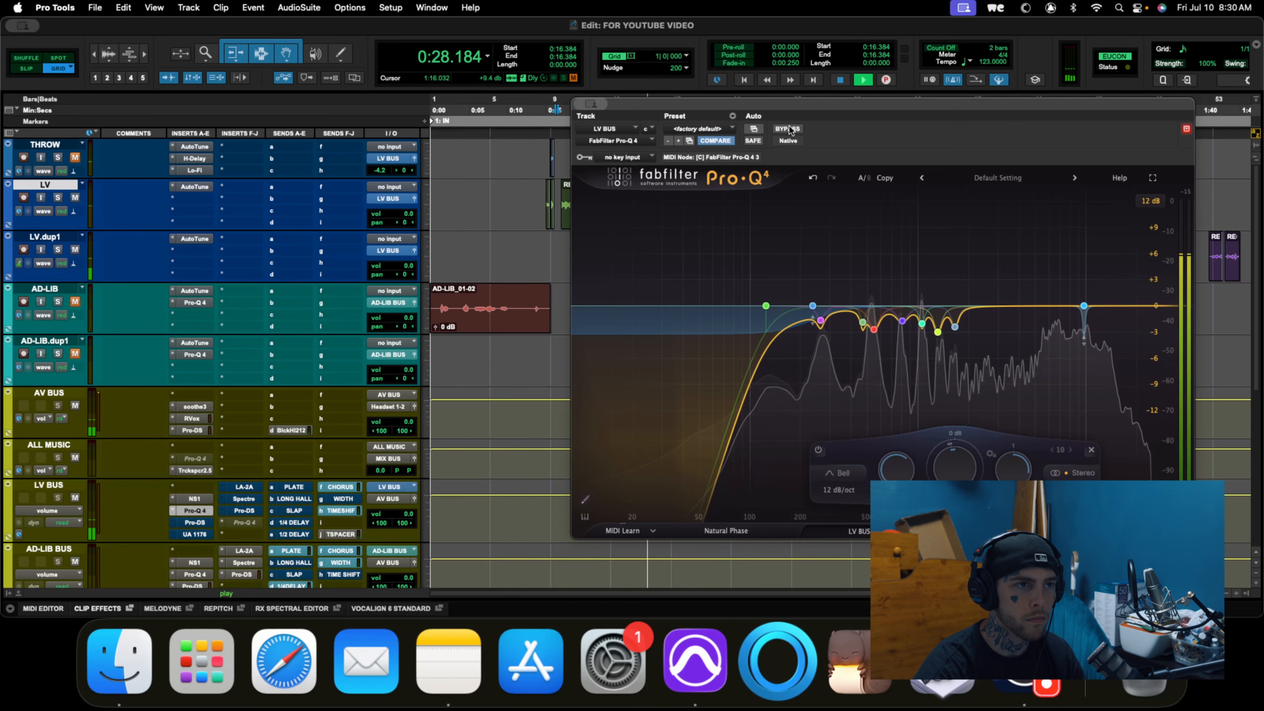
click(789, 129)
click(789, 129)
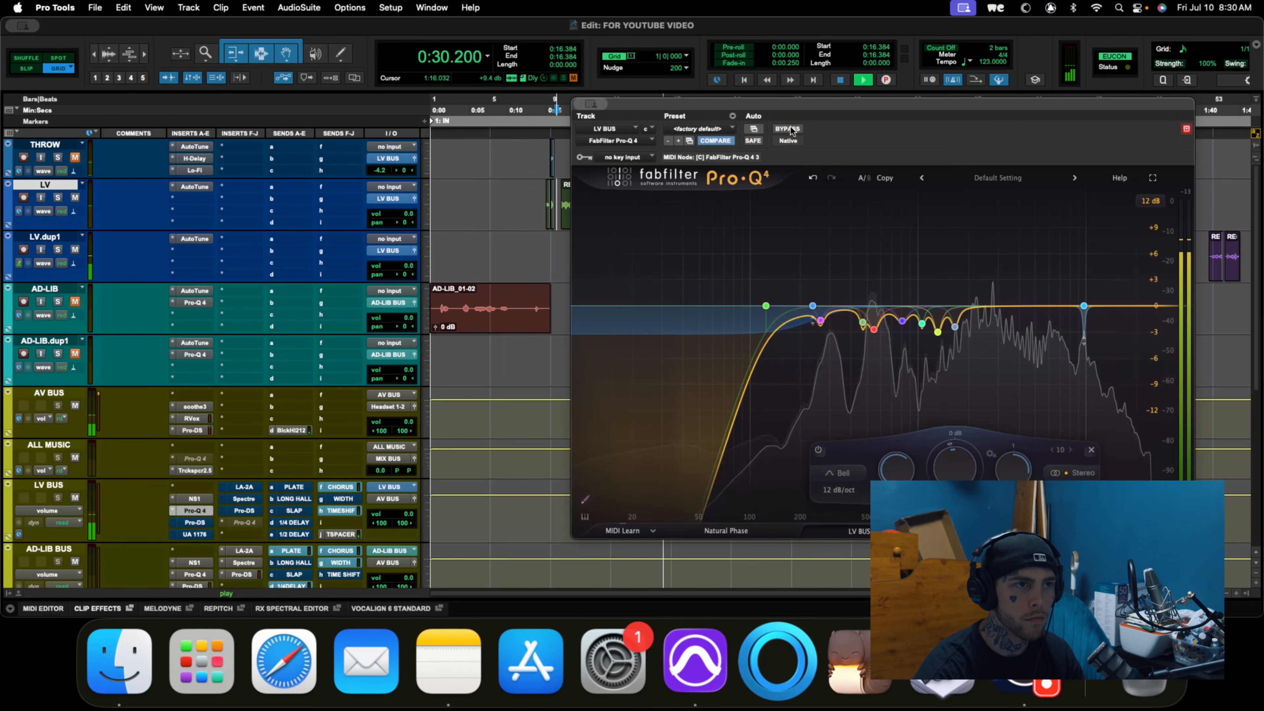
key(space)
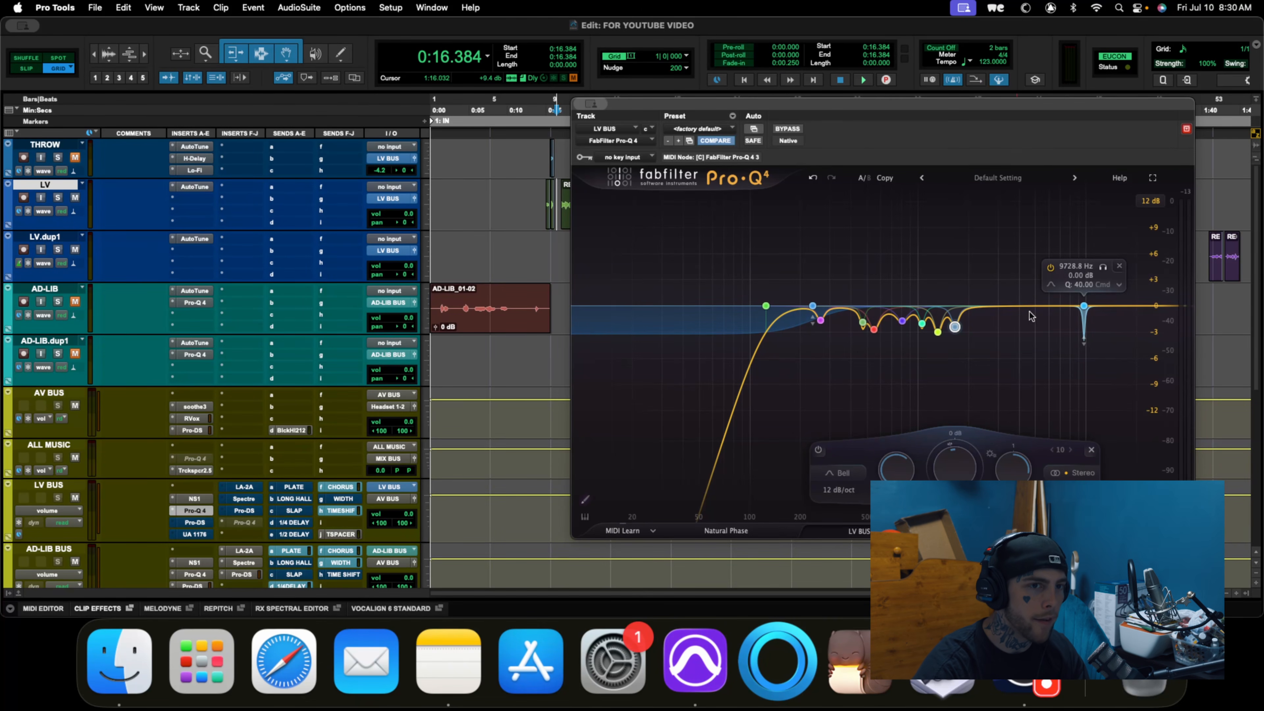
- Add a bell cut with Q 16.25 between the upper-mid cuts and the 9729 Hz bell, sweeping it to 6021.5 Hz at -1.56 dB
drag(1021, 309, 1022, 323)
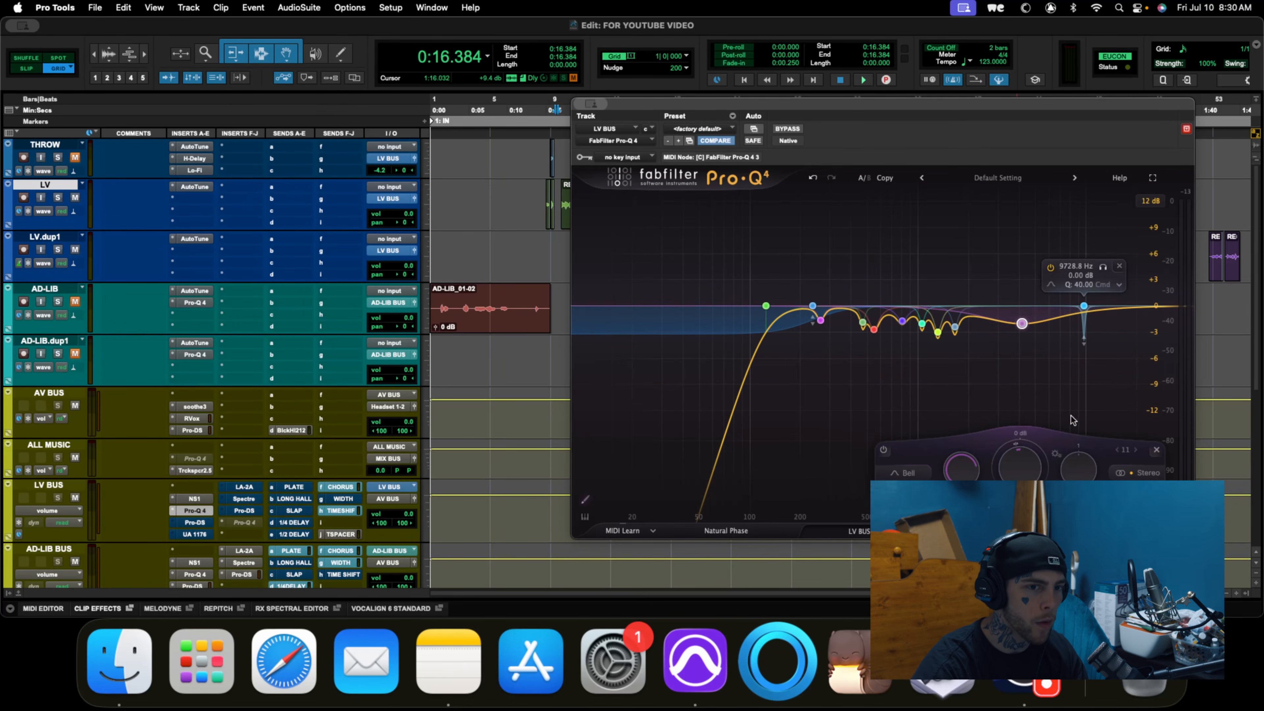
drag(1076, 469, 1080, 403)
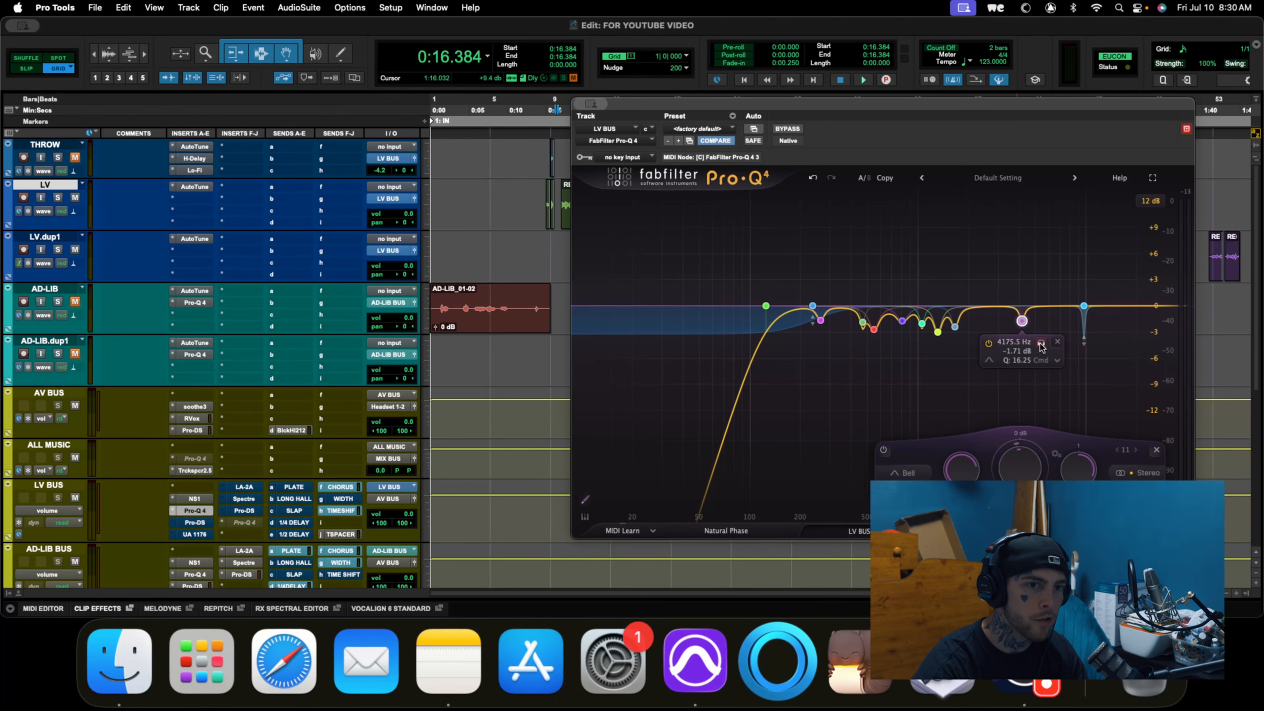
drag(1041, 345, 1069, 313)
key(space)
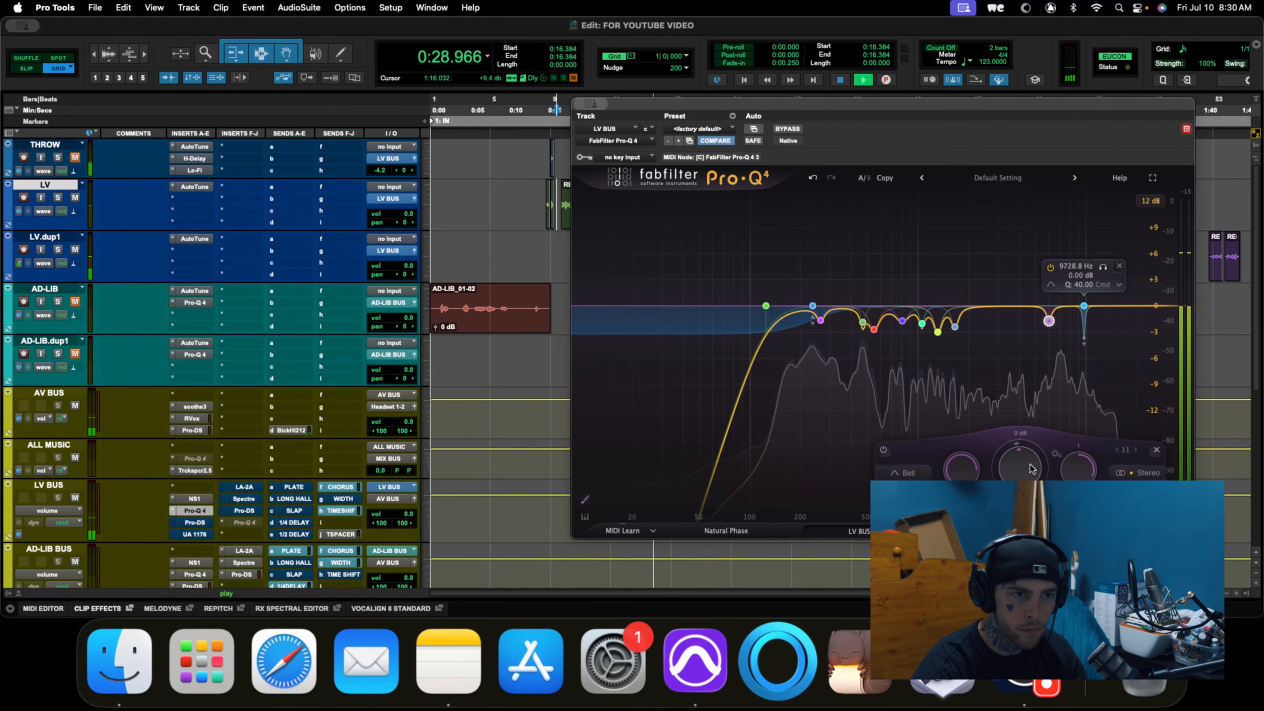
drag(1020, 468, 1020, 470)
key(space)
mouse_move(1048, 320)
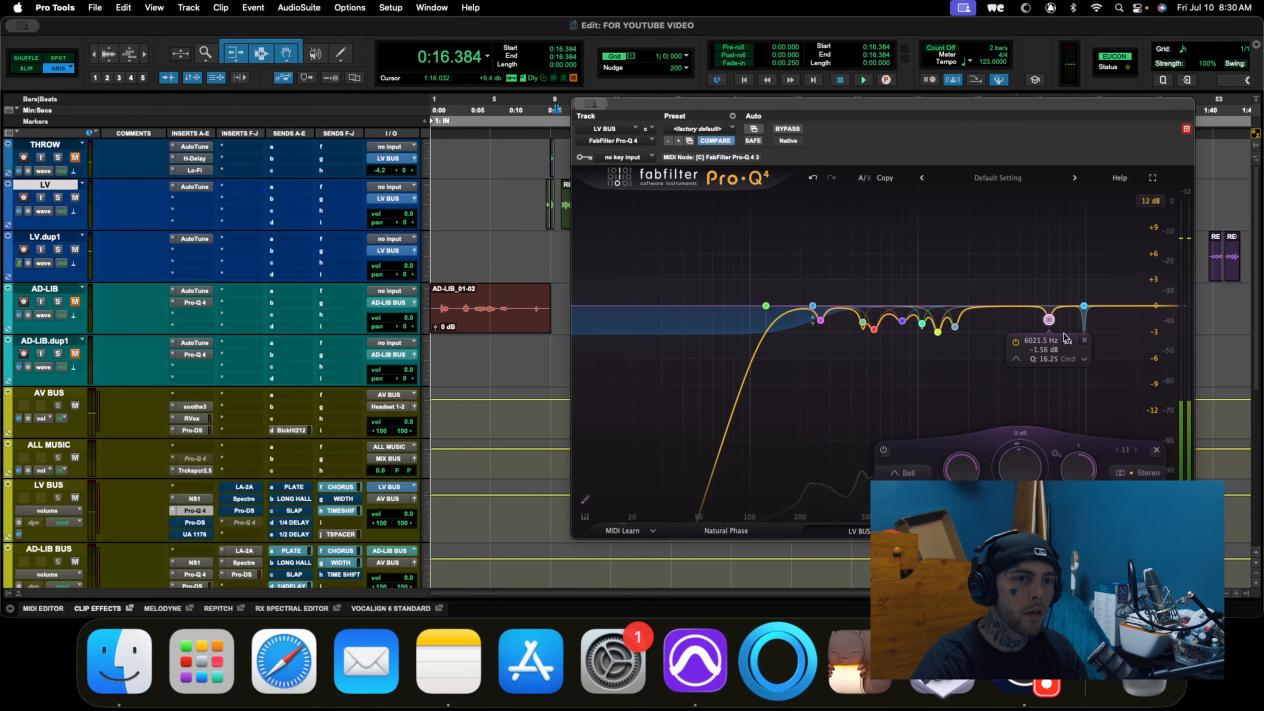
- Shift the 6021.5 Hz bell slightly lower in solo during playback and convert its static cut into a dynamic one
click(1068, 340)
key(space)
drag(1069, 341, 1062, 341)
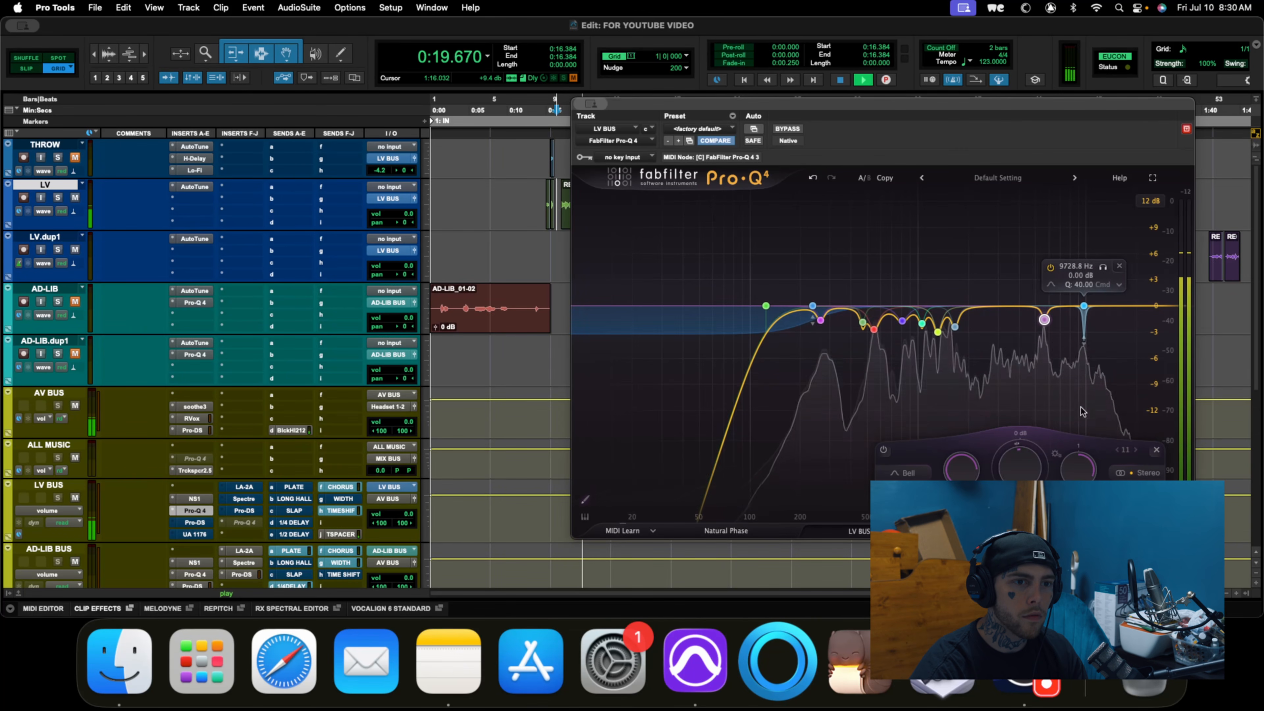
double_click(1023, 461)
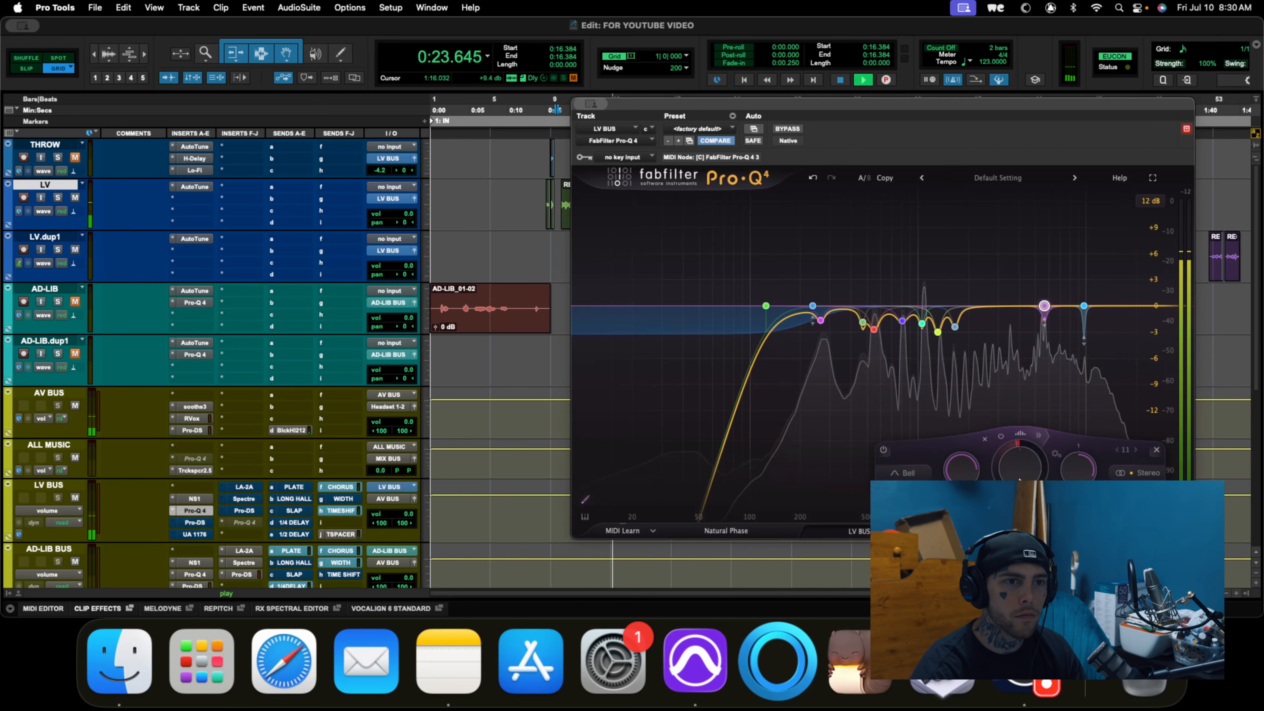
key(space)
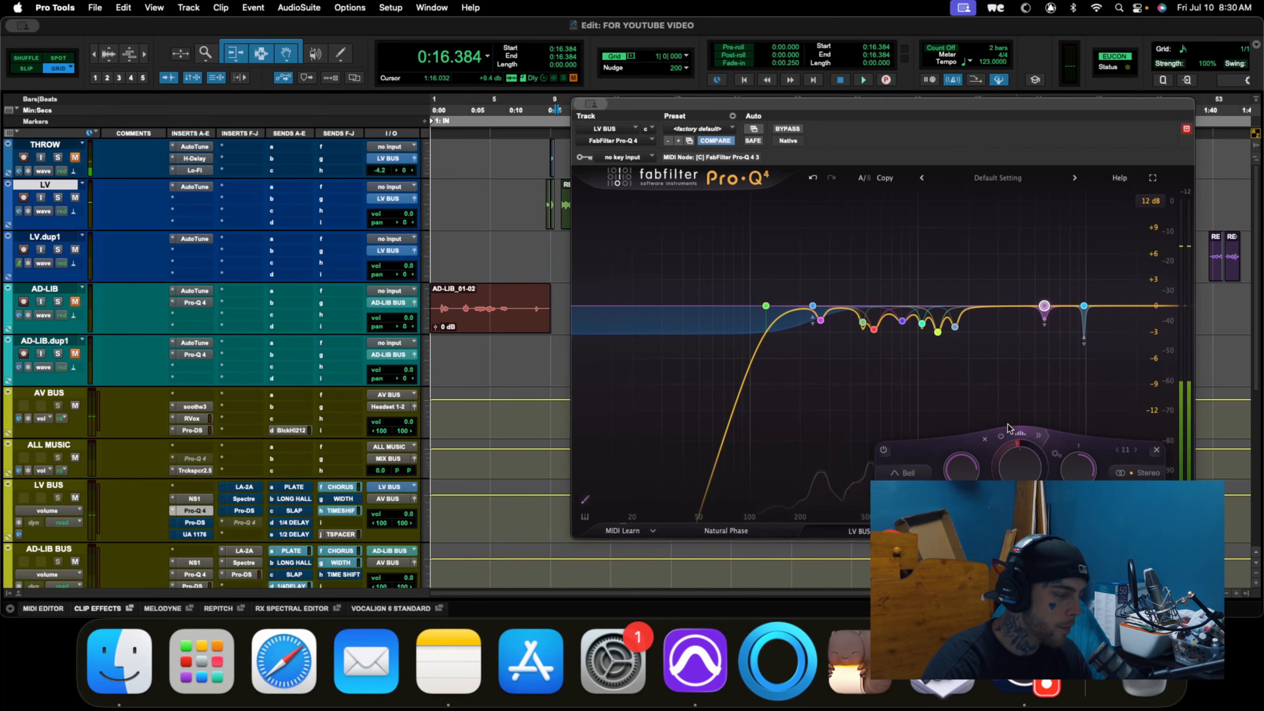
- Expand the dynamic settings of the bell near 6 kHz, lower its threshold manually, and check it during playback
click(1041, 437)
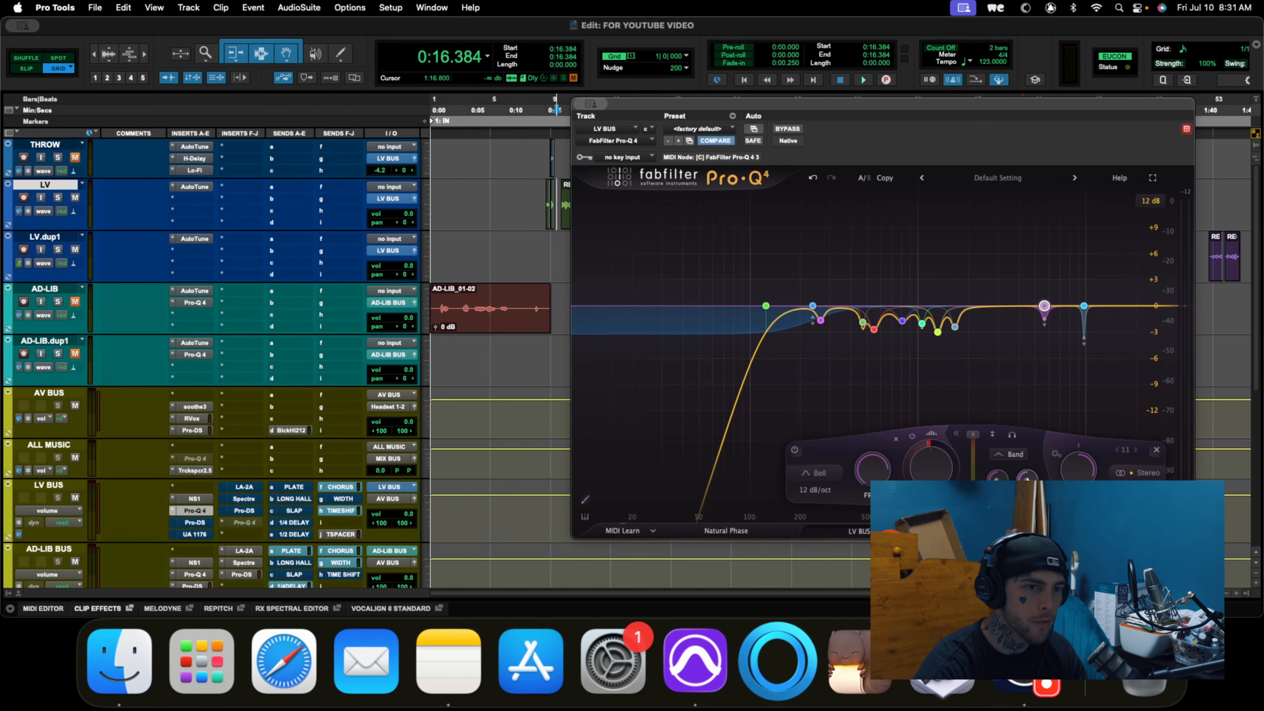
drag(974, 467, 975, 475)
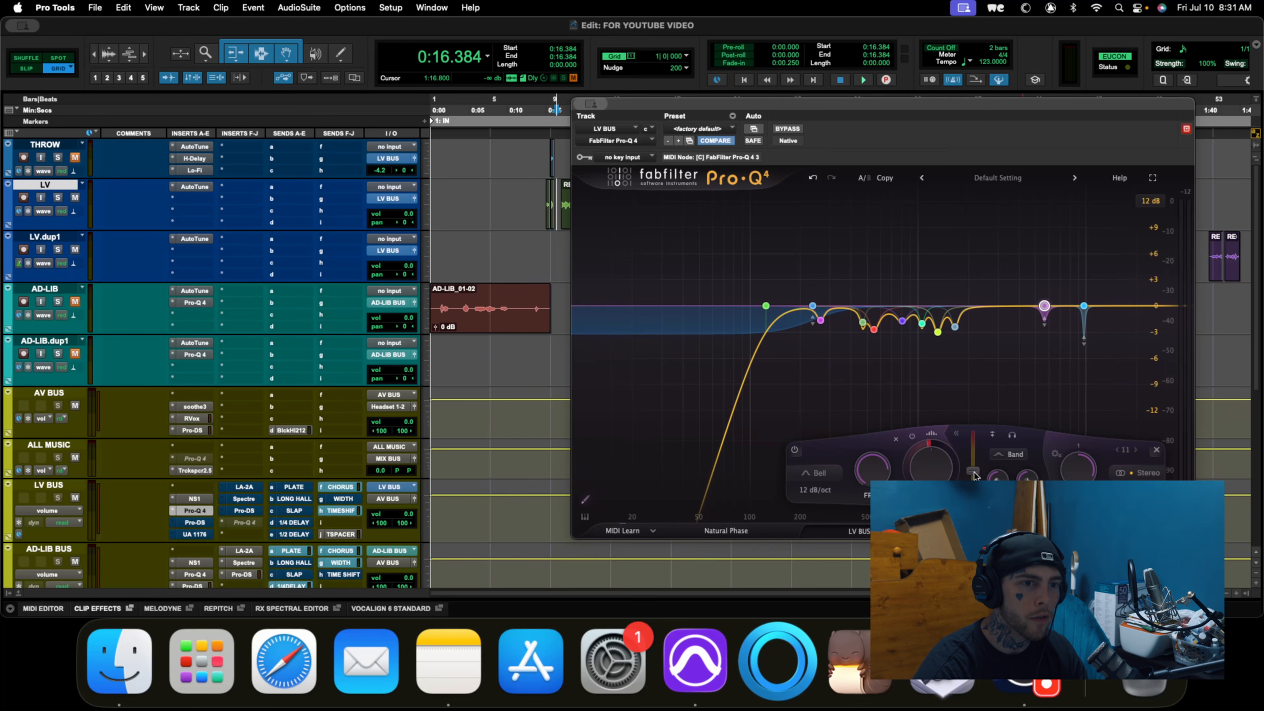
key(space)
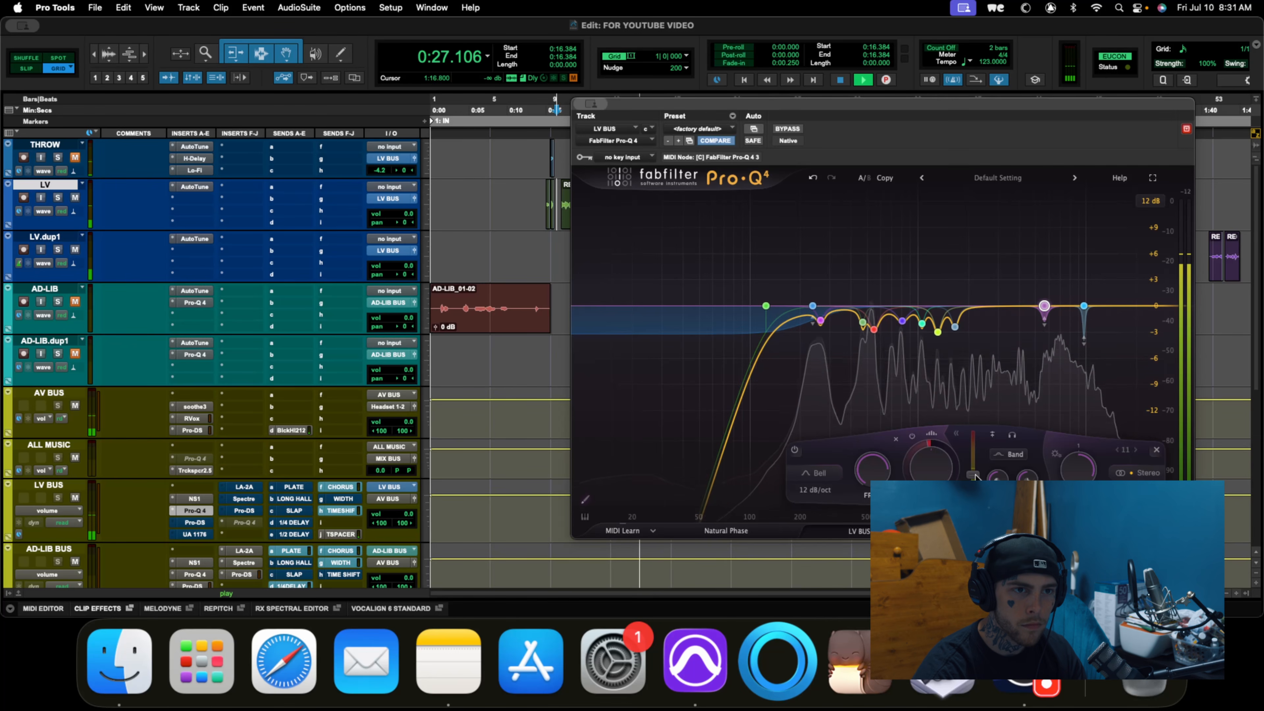
mouse_move(1081, 299)
key(space)
mouse_move(803, 326)
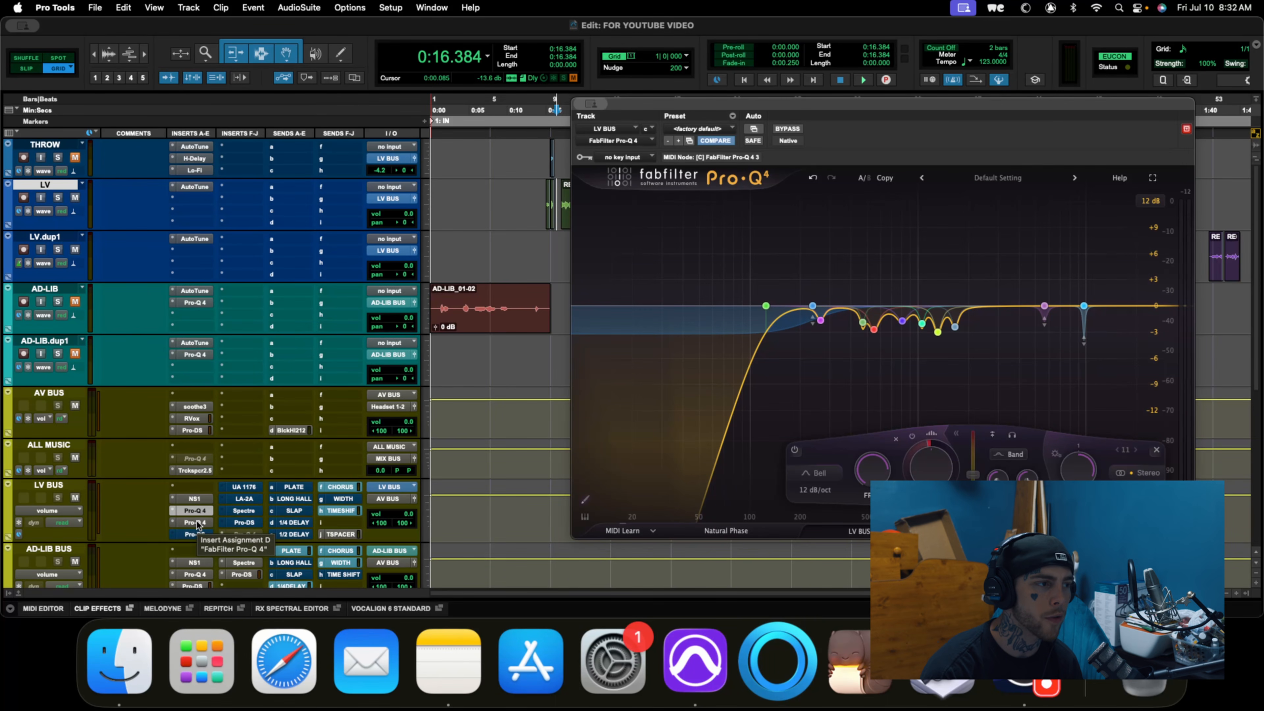
- Open the second Pro-Q 4 in LV BUS insert D and add three flat bells near 91 Hz, 910 Hz and in the upper range
click(196, 523)
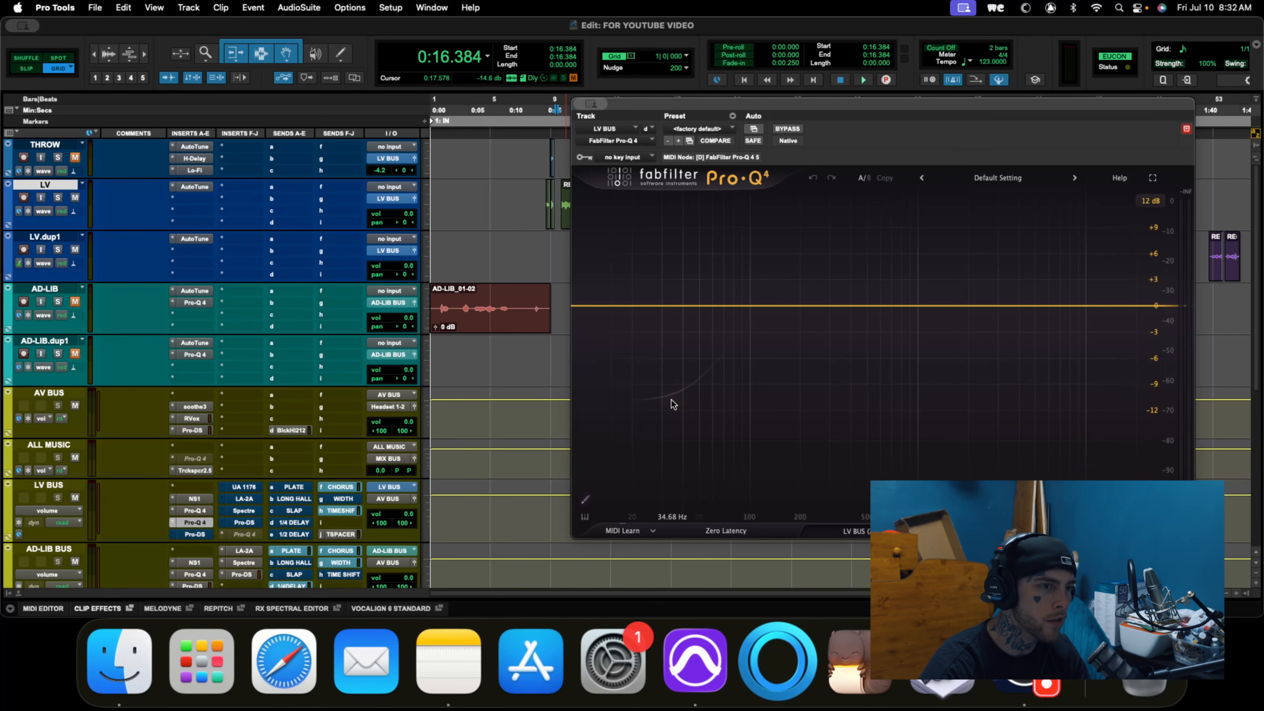
click(742, 306)
click(911, 306)
click(1040, 306)
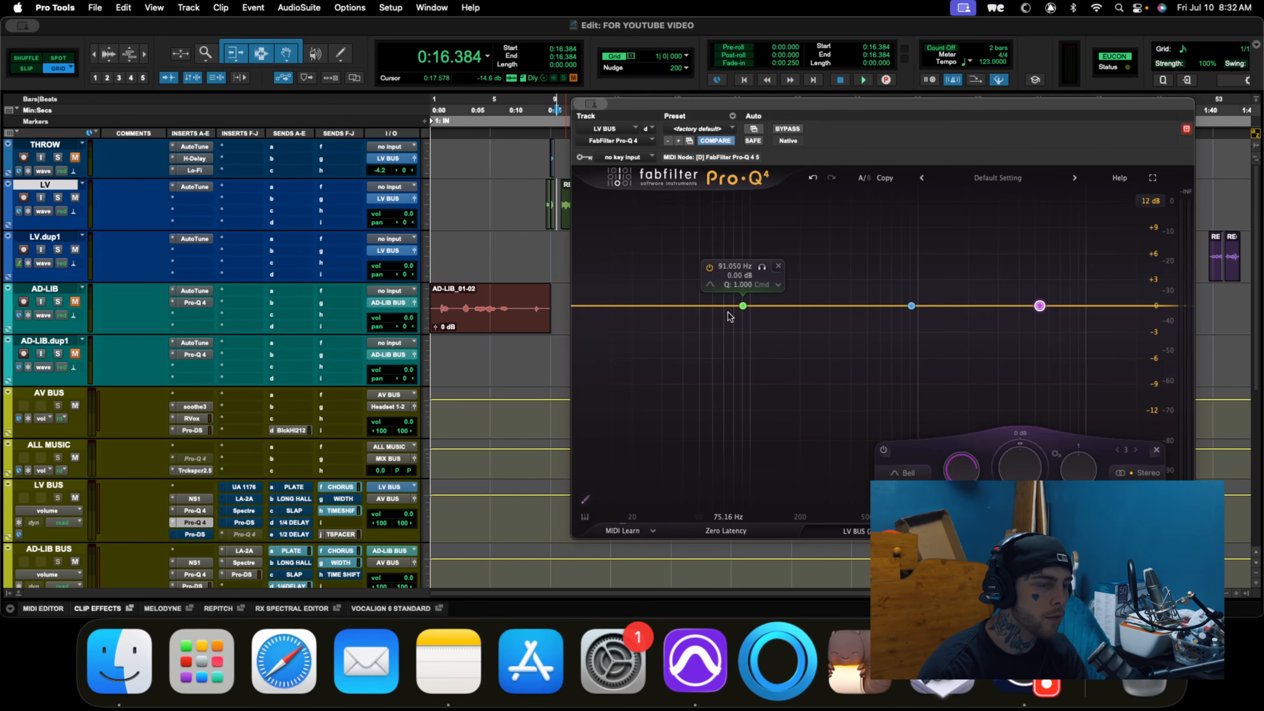
- Sweep the lowest bell in solo during playback to 189.35 Hz, setting a -1.49 dB cut with Q 1.552
drag(744, 305, 765, 332)
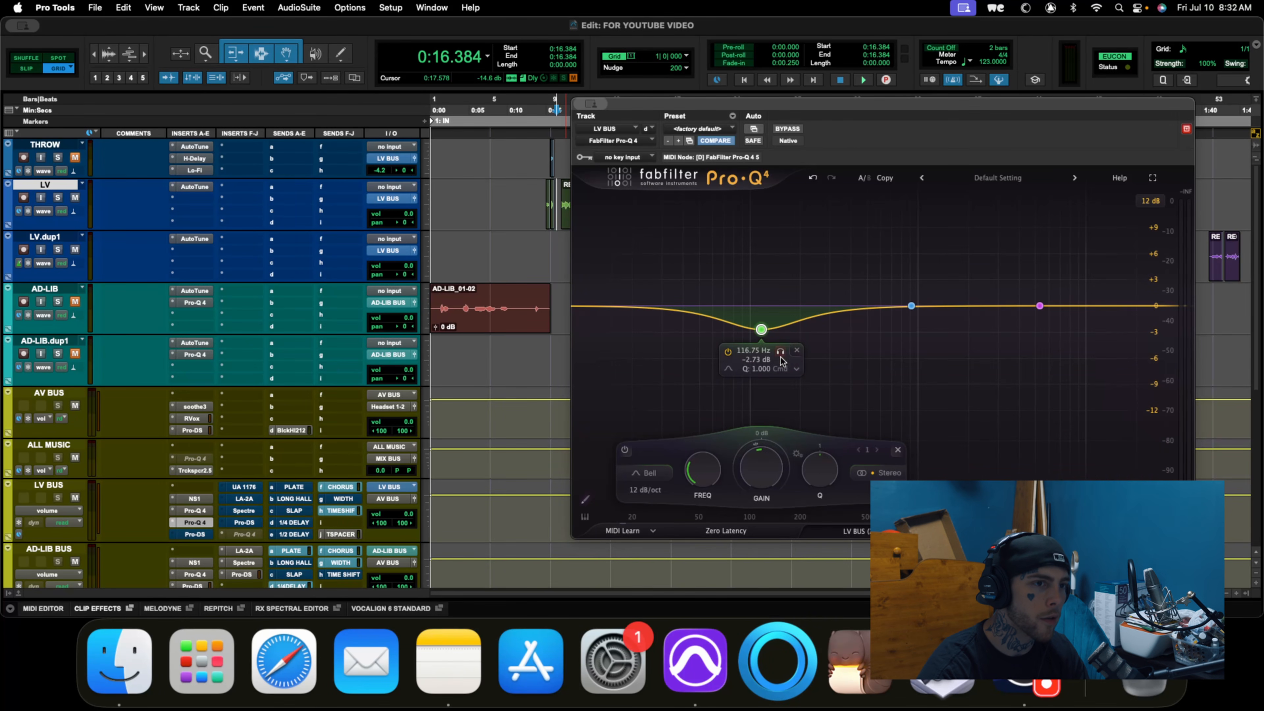
drag(781, 352, 819, 336)
key(space)
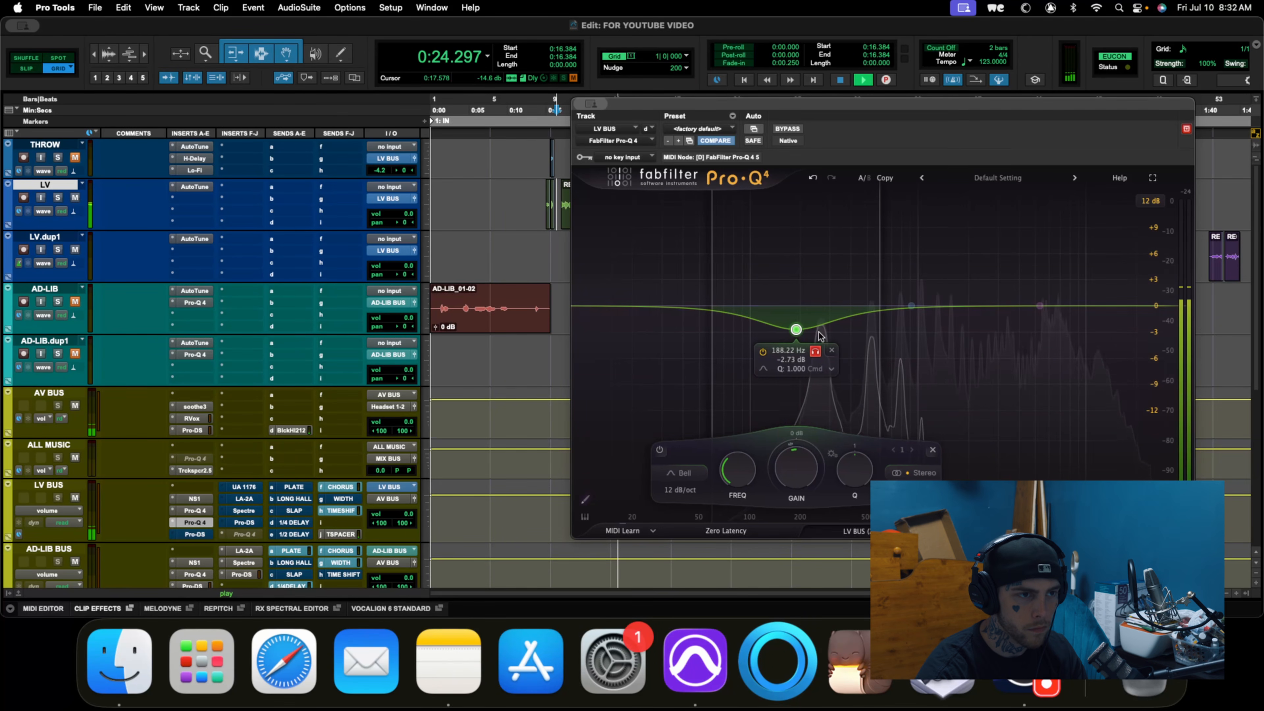
drag(794, 471, 794, 463)
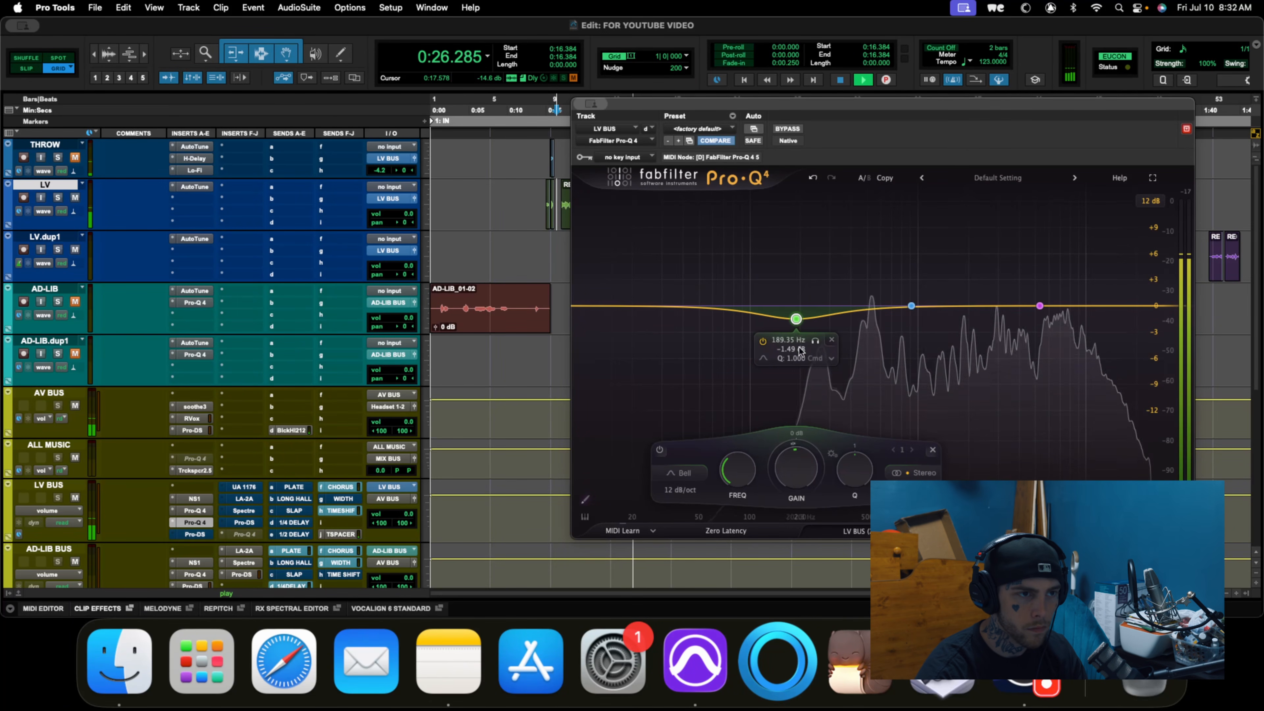
scroll(854, 470, up, 3)
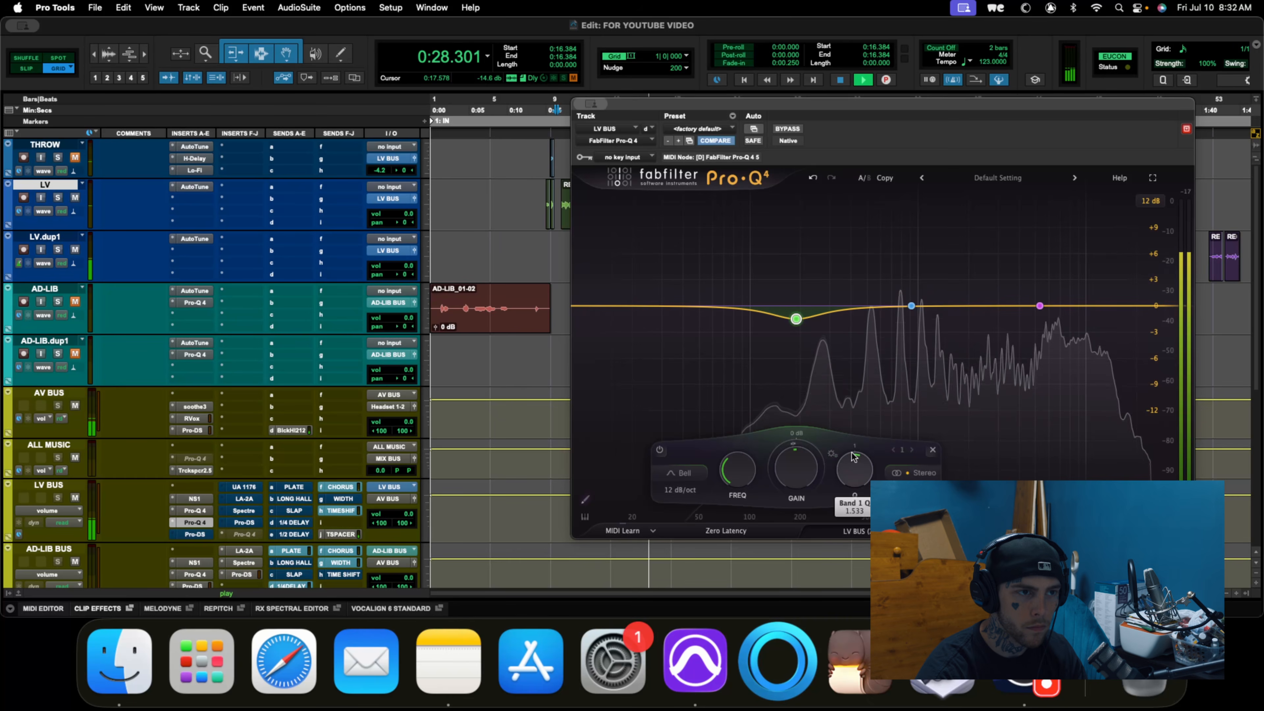
- Sweep the lowest bell in solo up to 275.48 Hz and back down to just below 189 Hz while auditioning it
drag(816, 340, 846, 338)
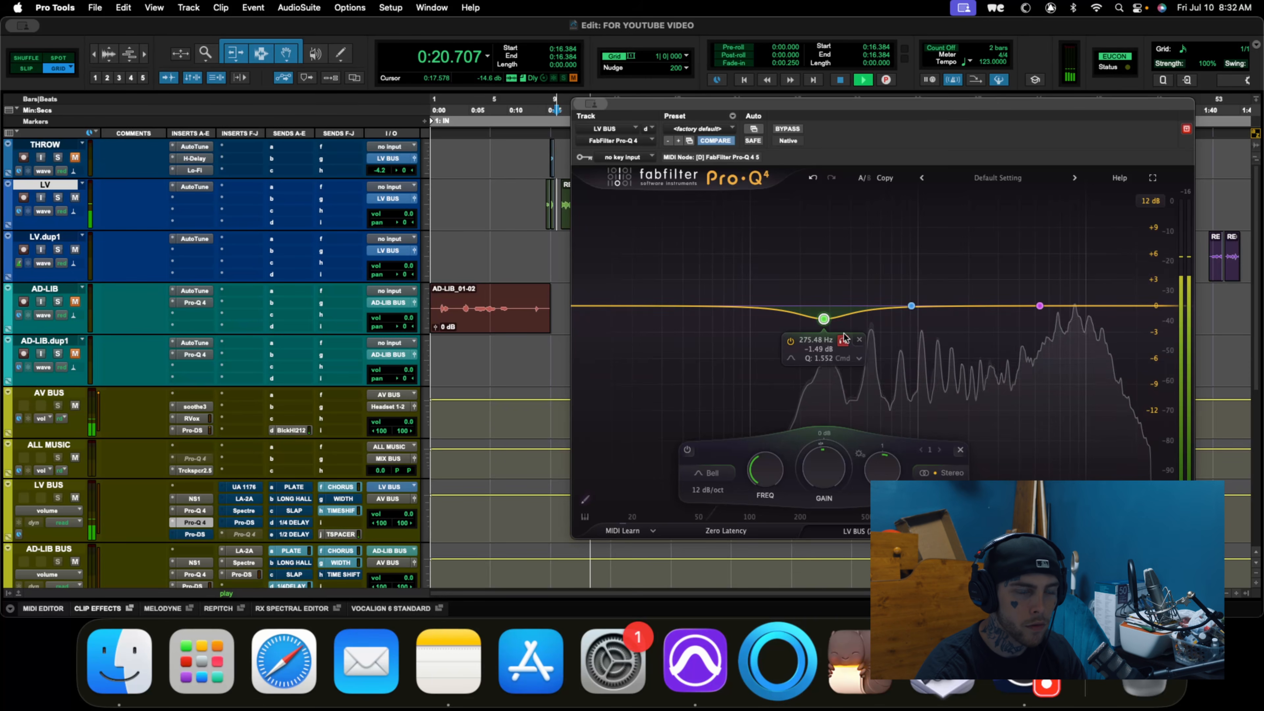
key(space)
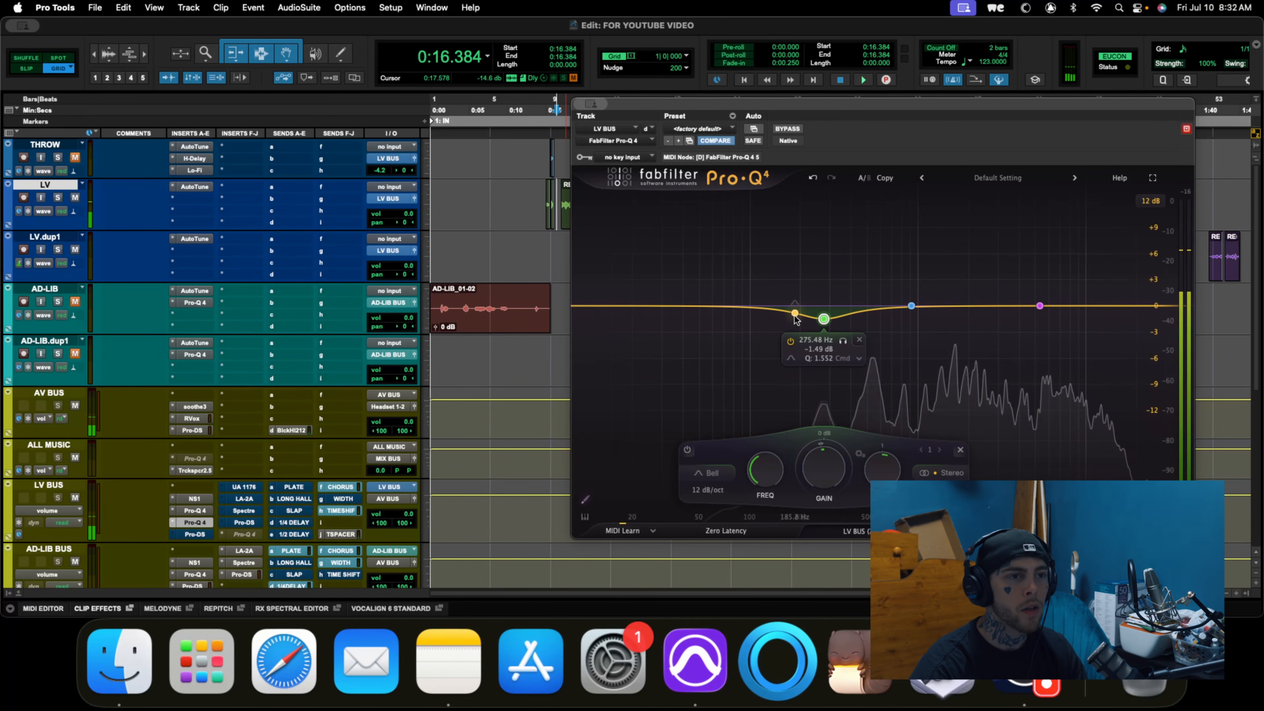
click(842, 340)
key(space)
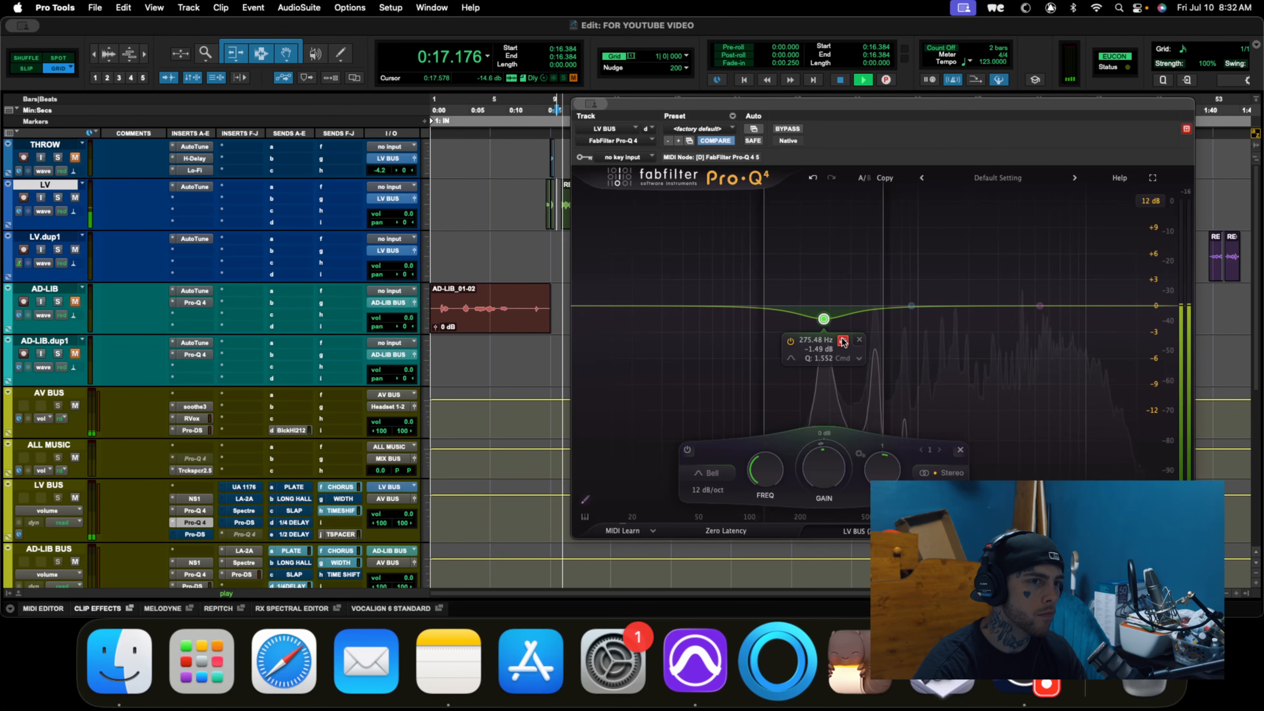
drag(843, 341, 811, 341)
key(space)
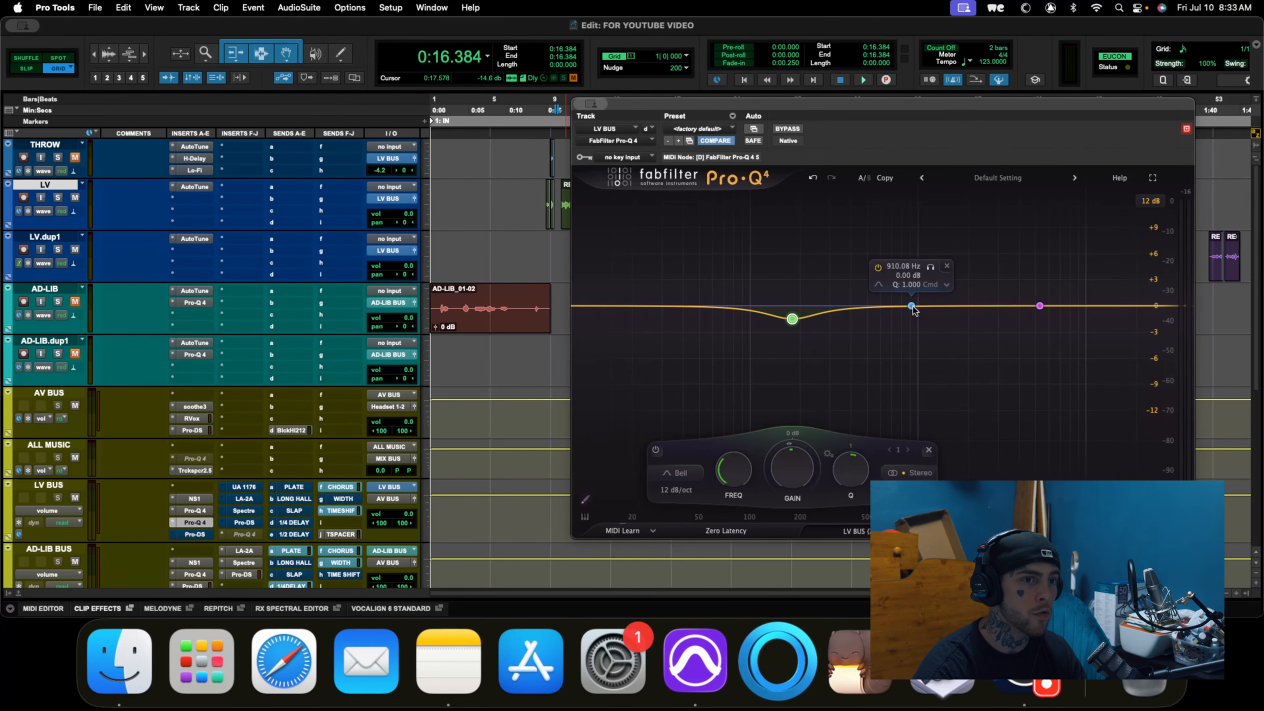
- Move the 910 Hz bell to 578.45 Hz with a -3.88 dB cut at Q 1.000, checking it in solo during playback
drag(912, 307, 881, 345)
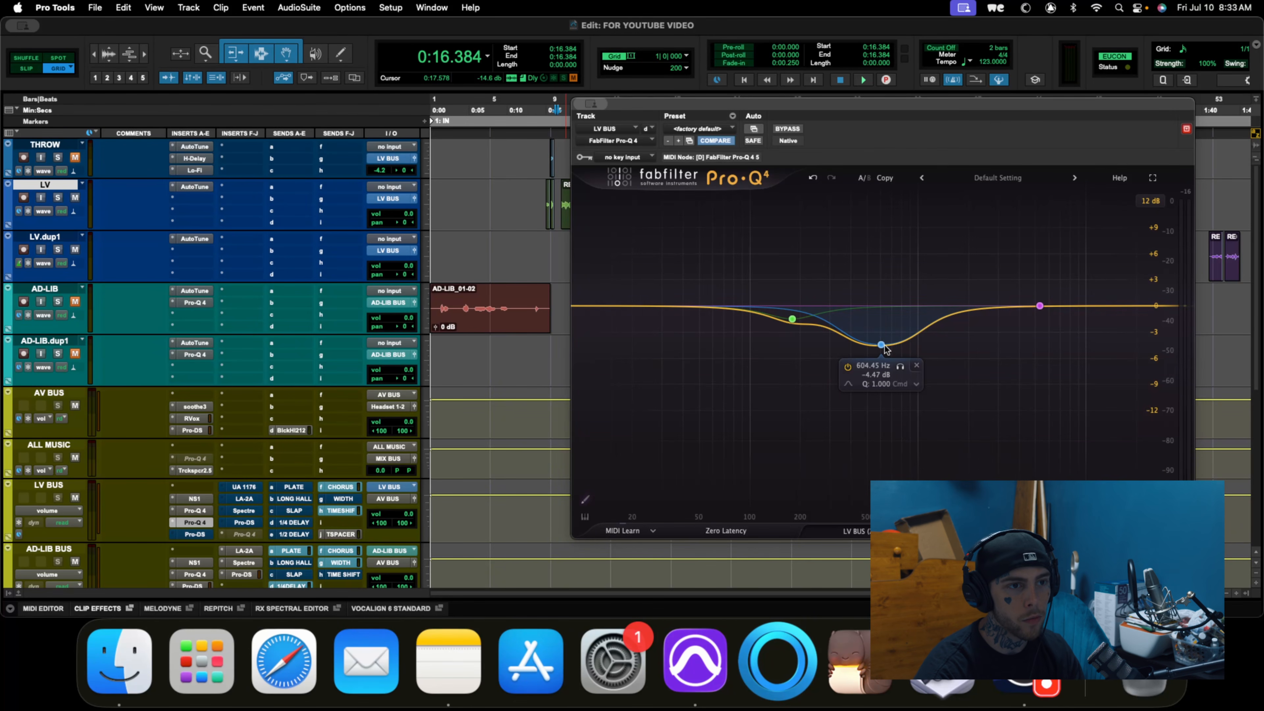
click(900, 367)
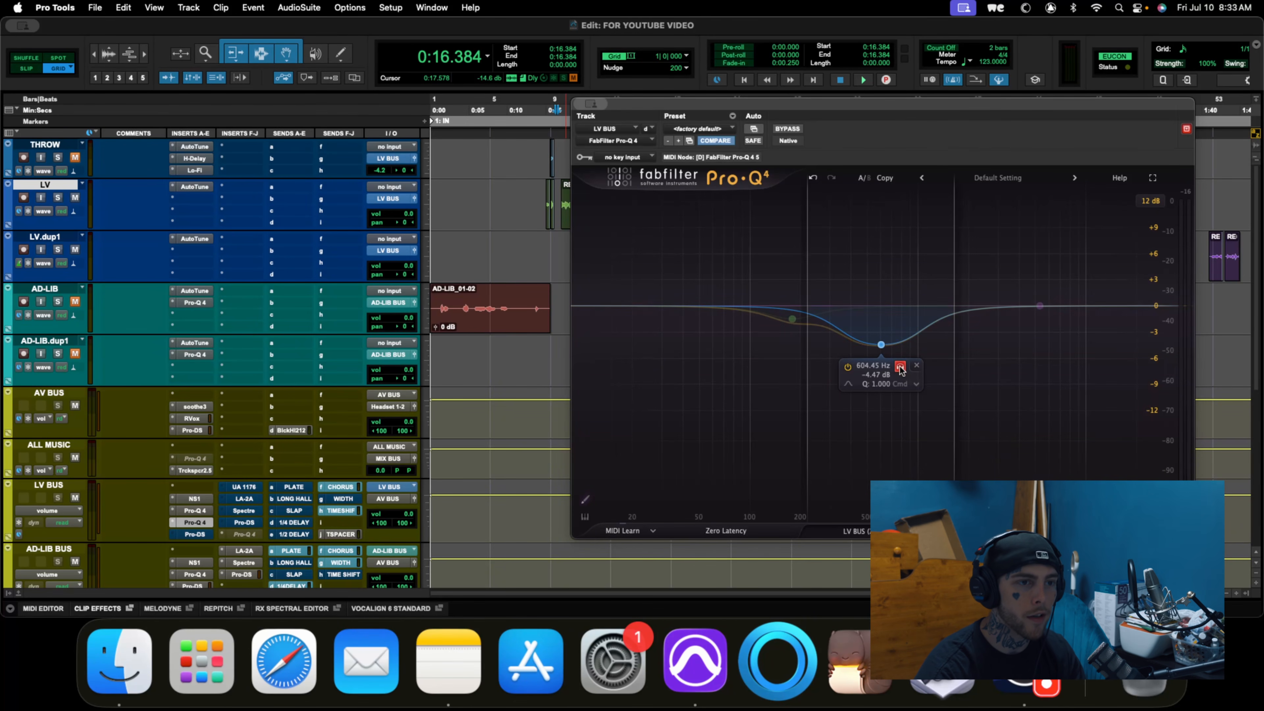
click(900, 368)
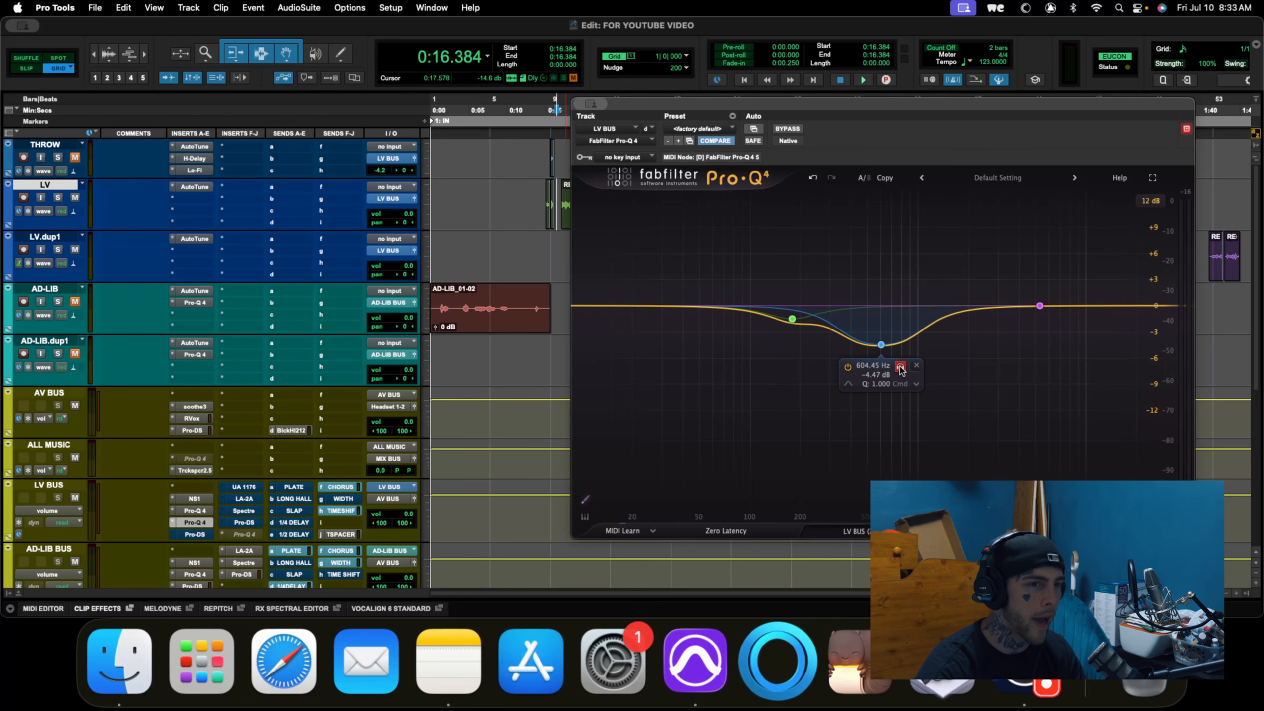
mouse_move(899, 366)
mouse_down()
mouse_move(871, 363)
mouse_move(917, 367)
mouse_move(826, 366)
mouse_move(914, 349)
mouse_move(894, 348)
mouse_up()
key(space)
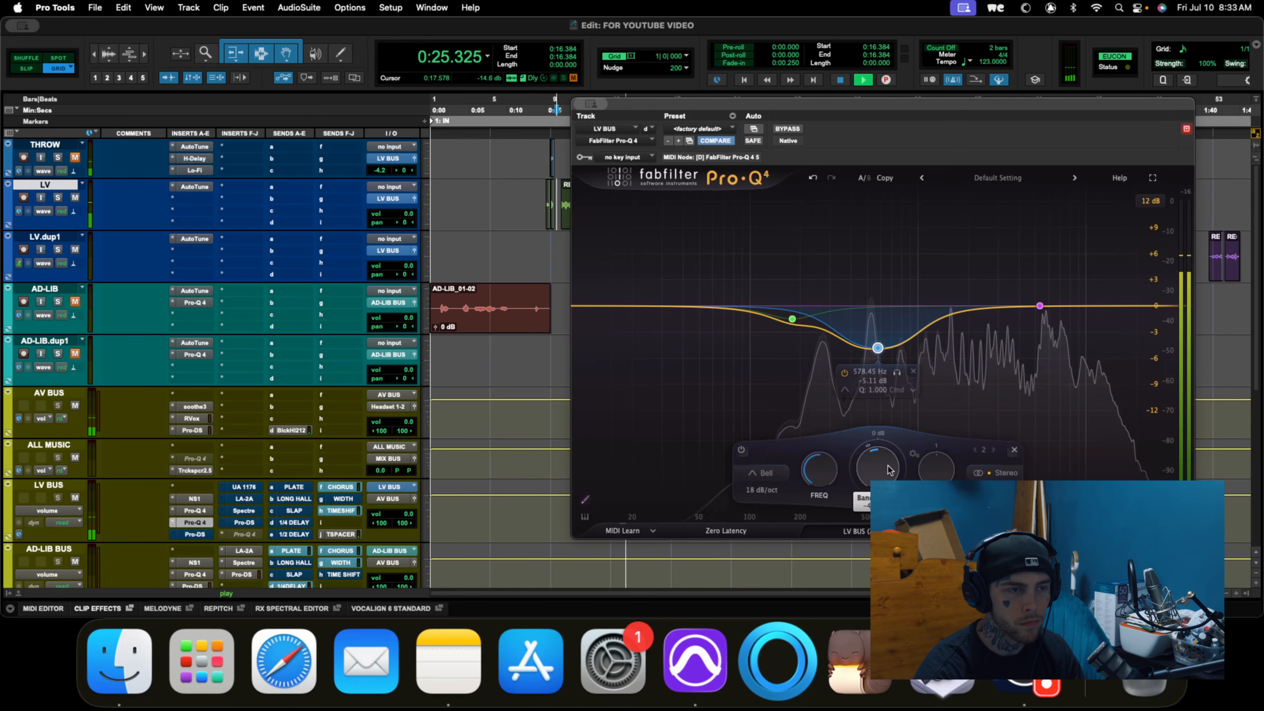
click(897, 362)
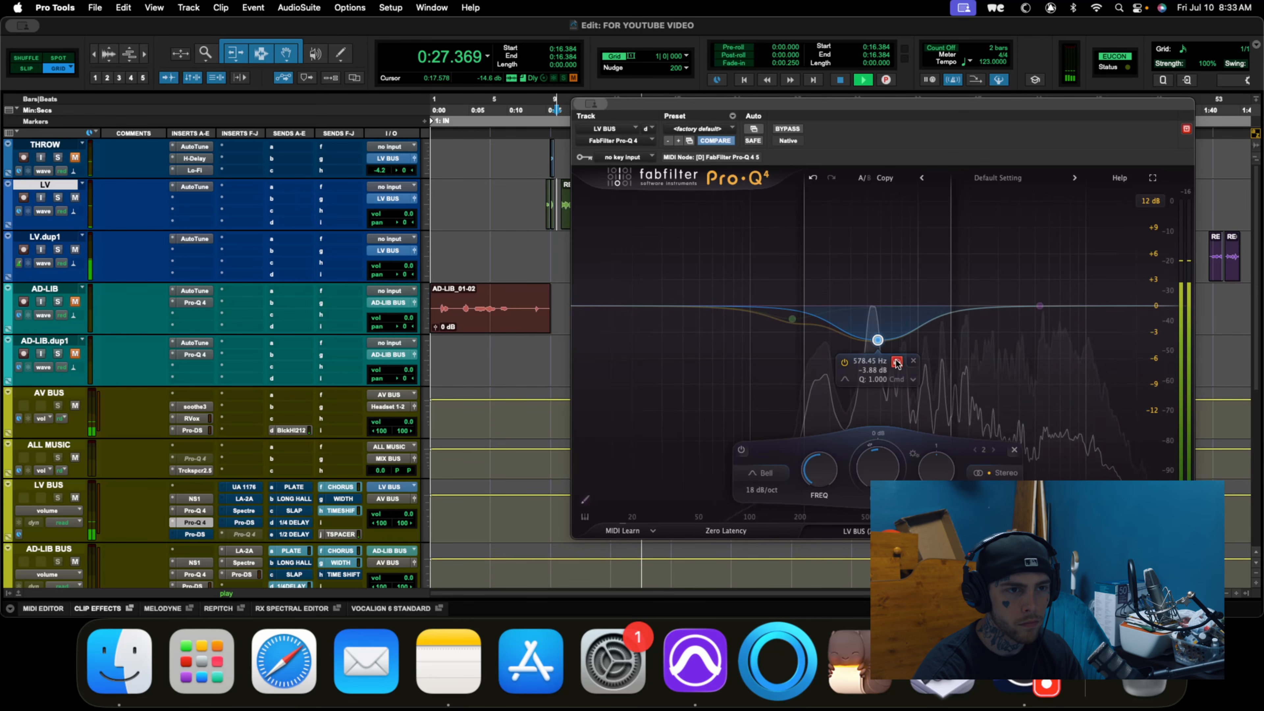
key(space)
- Lower the upper-range bell to a cut of about 2 dB and move it a little higher in frequency during playback
drag(1039, 305, 1019, 327)
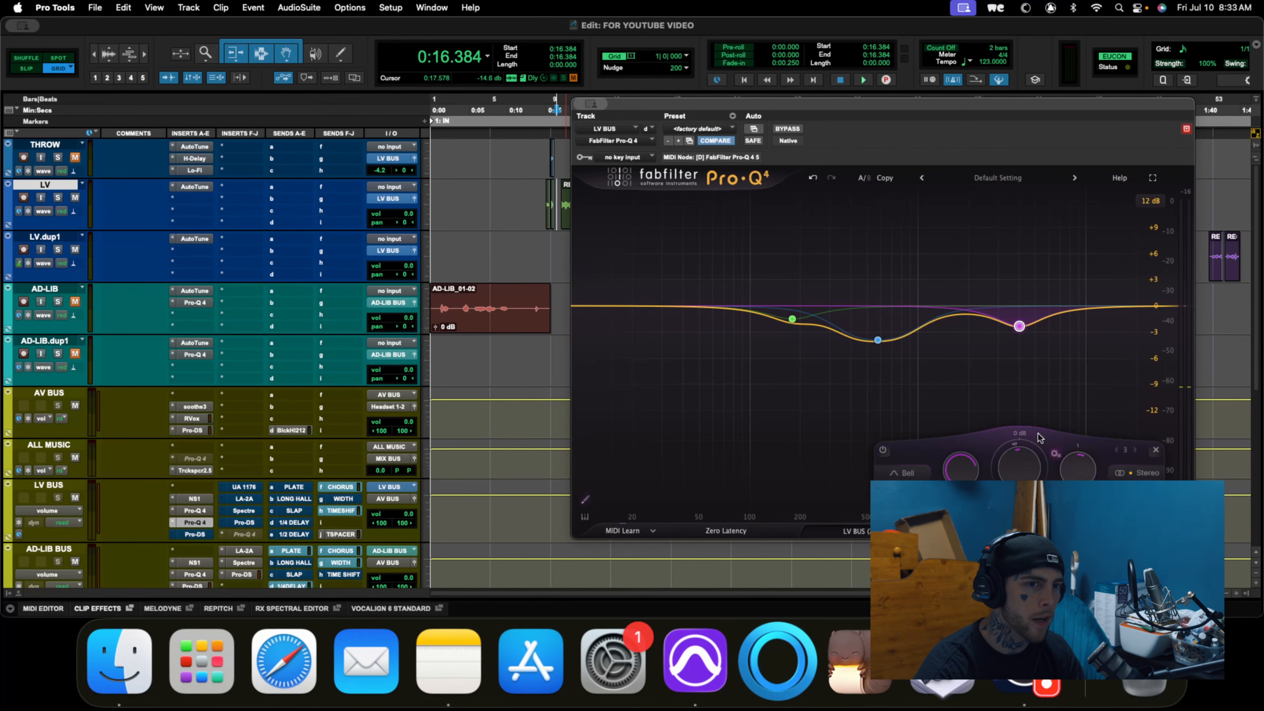
key(space)
drag(1039, 350, 1060, 333)
drag(1027, 473, 1025, 466)
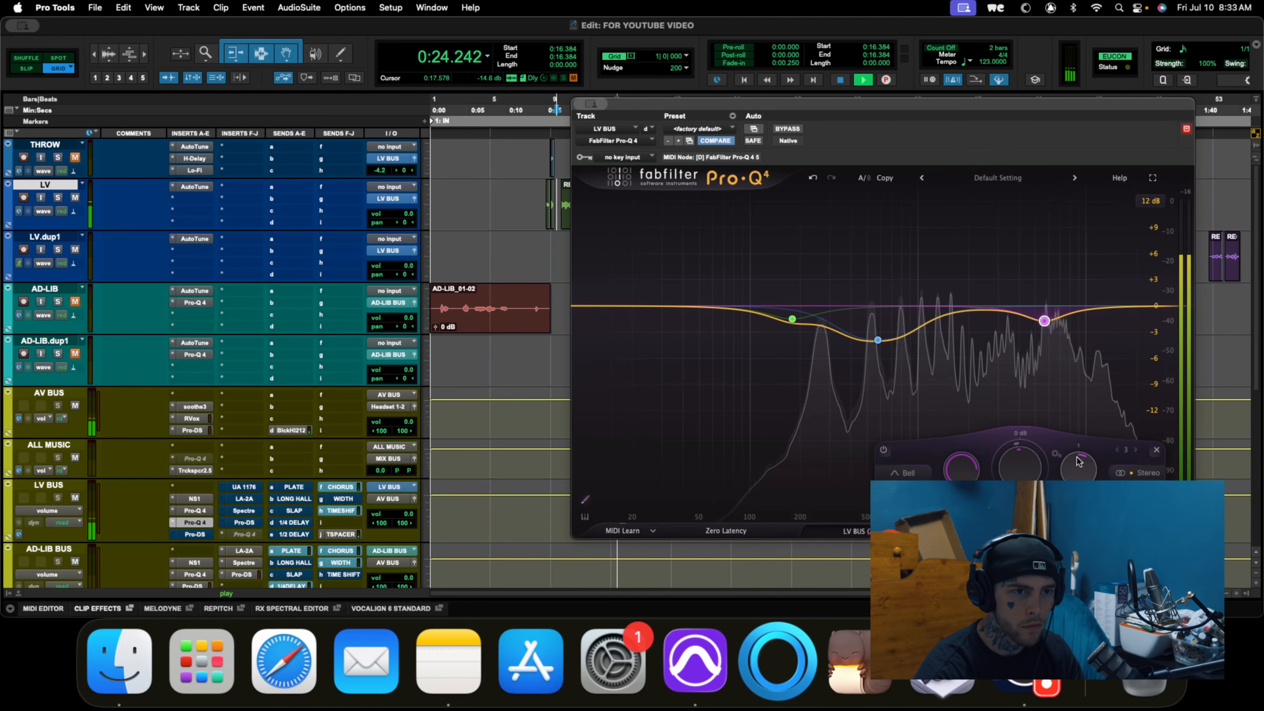
drag(1037, 323, 1049, 323)
- Add a fourth bell near 2 kHz and shape it into a -1.83 dB cut with Q 2.434
click(971, 313)
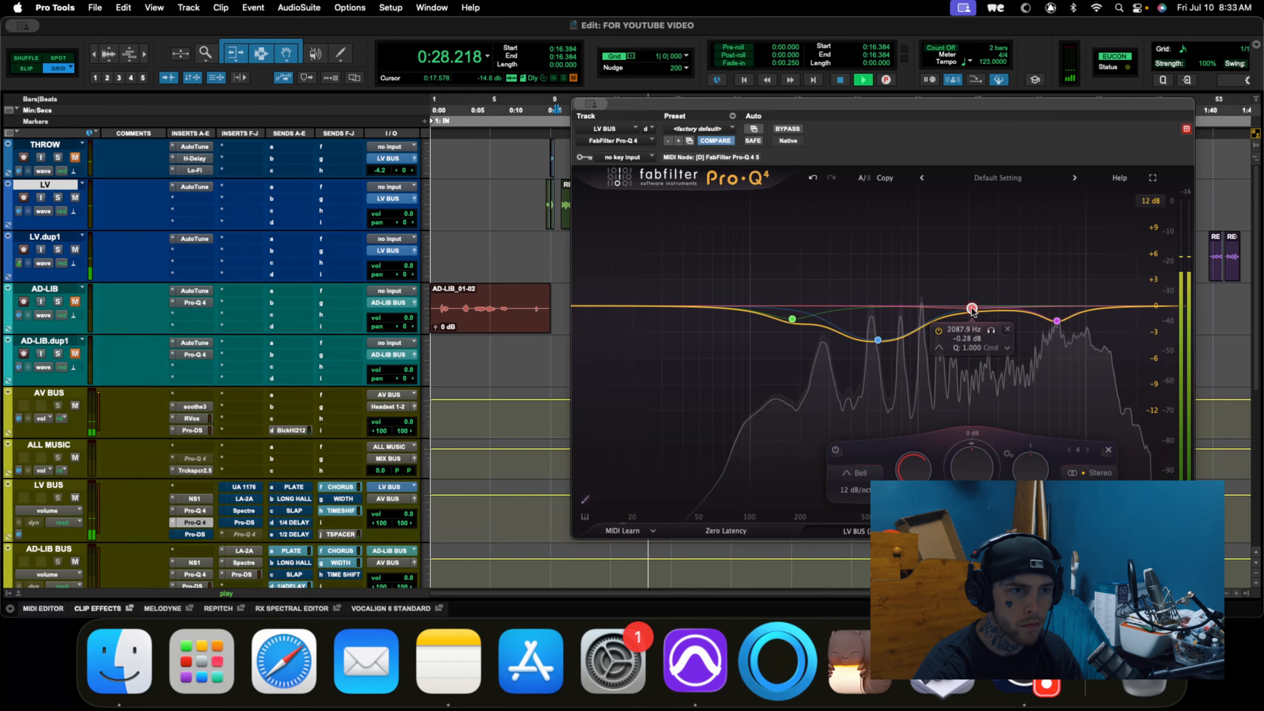
key(space)
drag(973, 316, 972, 323)
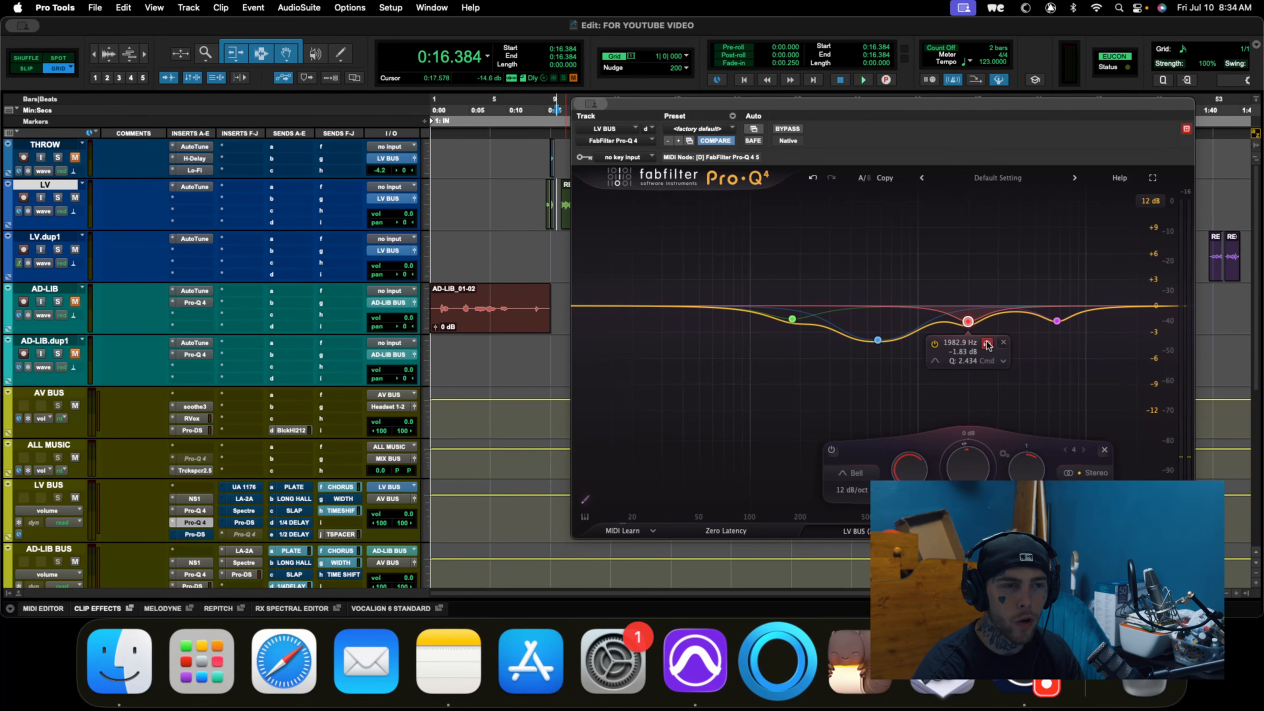
- Sweep the fourth bell in solo during playback and settle it at about 1492 Hz
click(987, 344)
key(space)
drag(987, 344, 962, 318)
key(space)
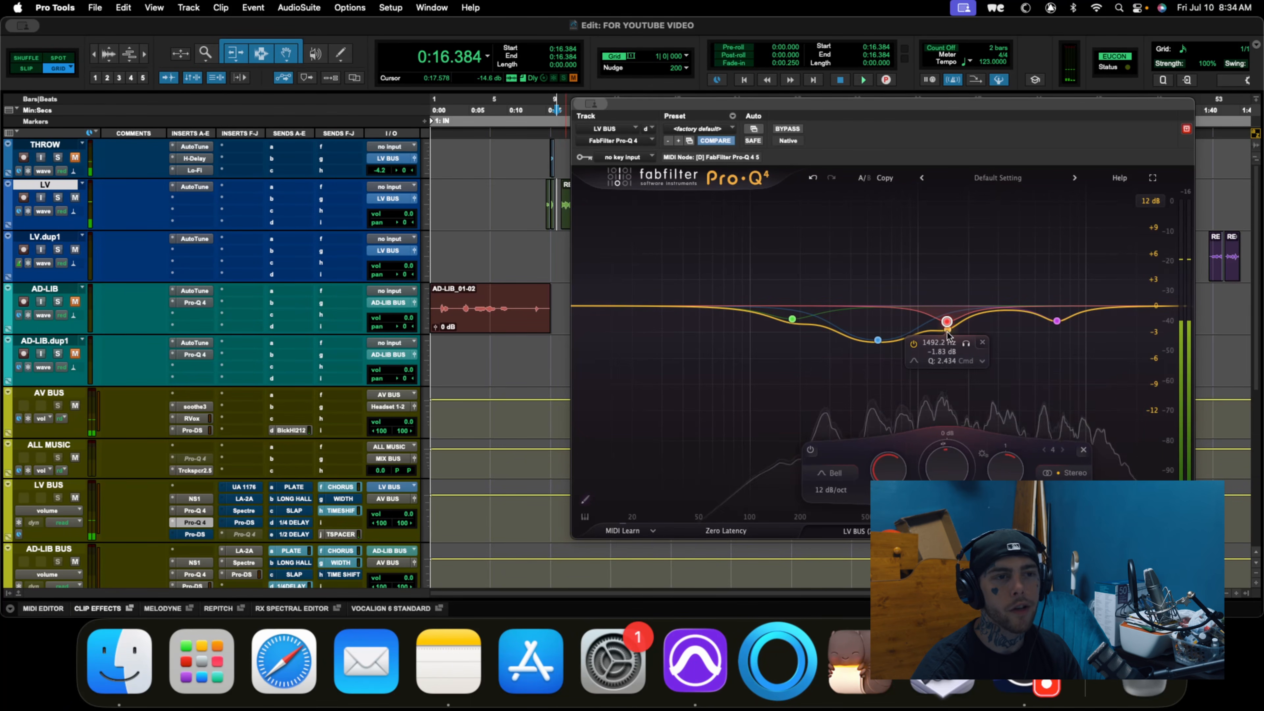
key(space)
key(space)
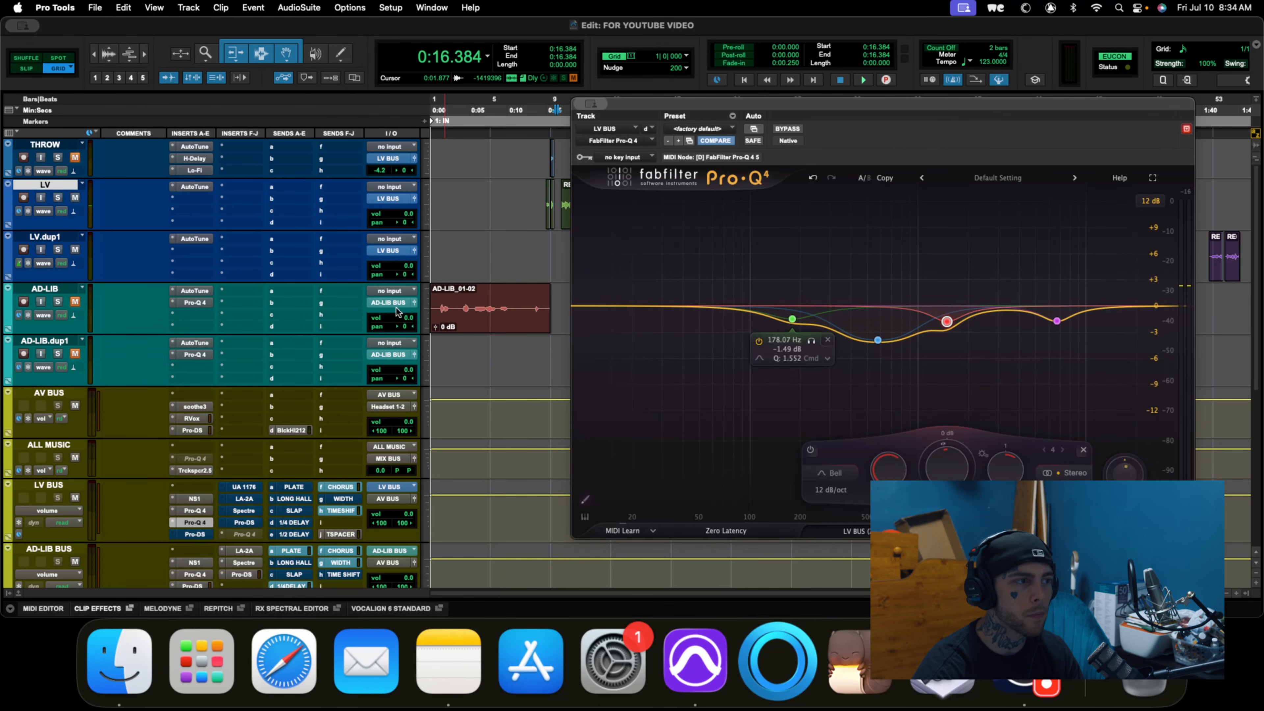
- Open the first Pro-Q 4 in LV BUS insert C and make the Pro-DS in insert E inactive
click(194, 511)
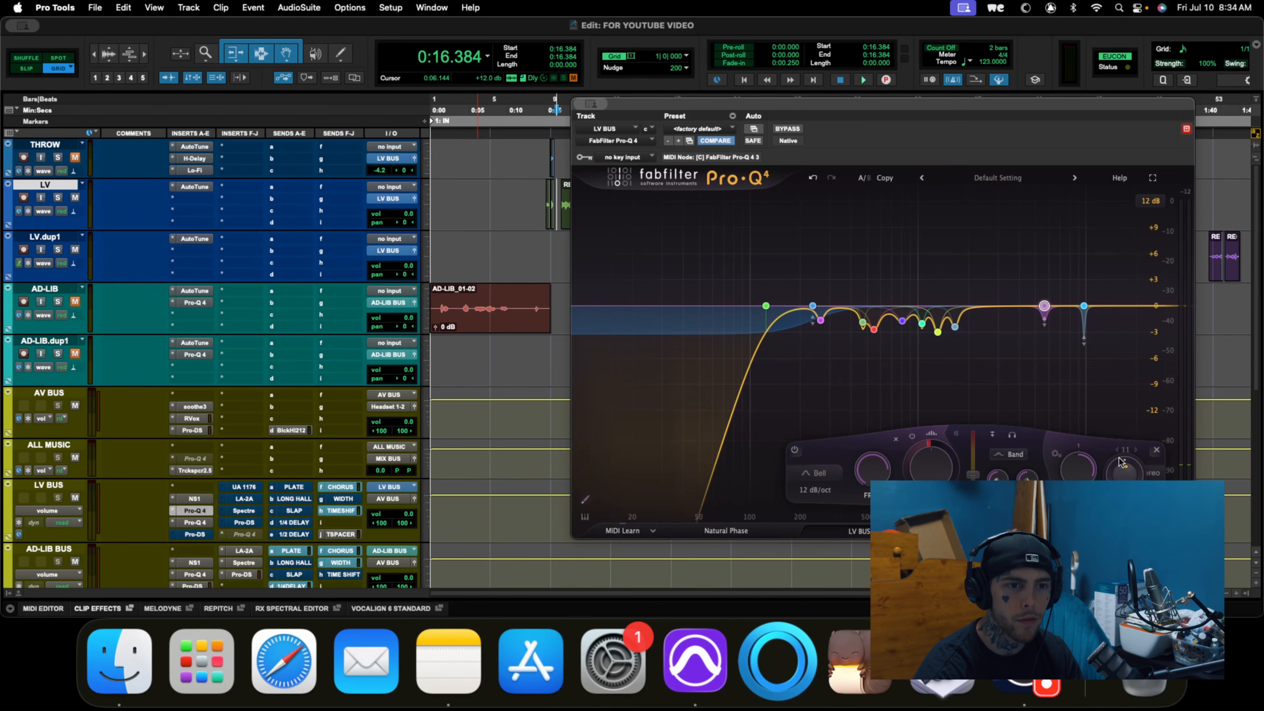
click(582, 105)
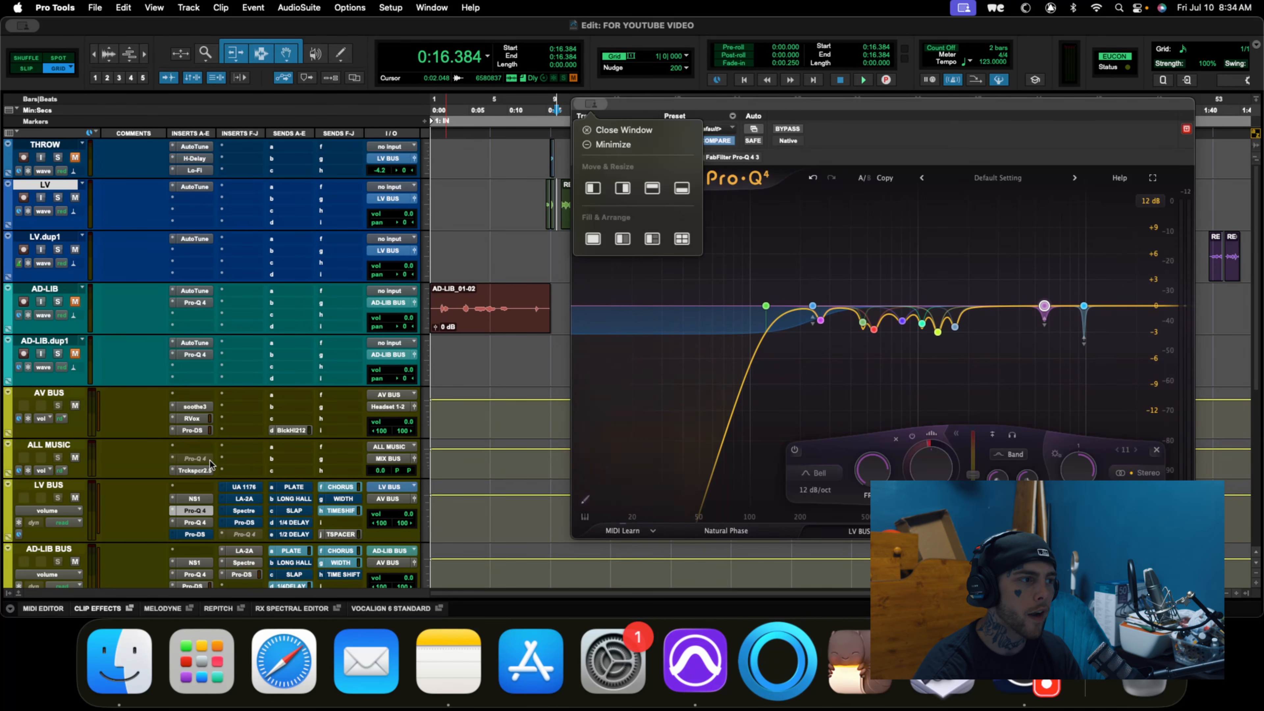
right_click(201, 536)
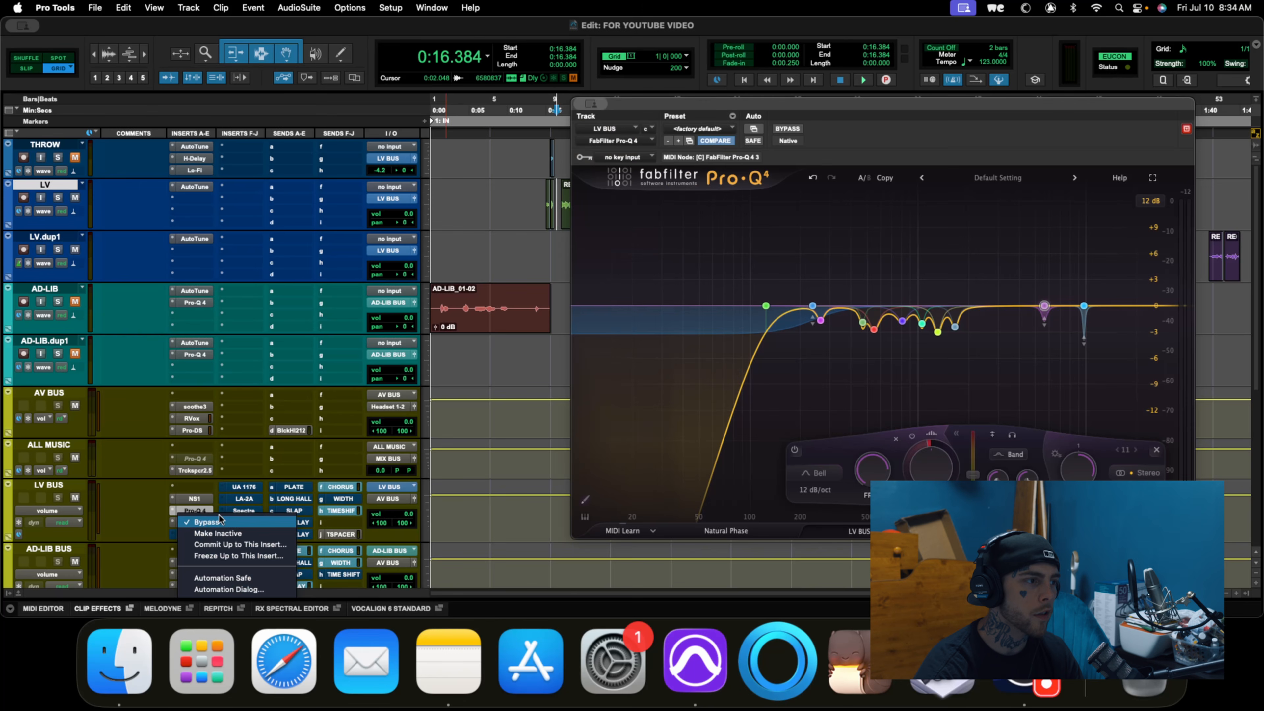
click(218, 533)
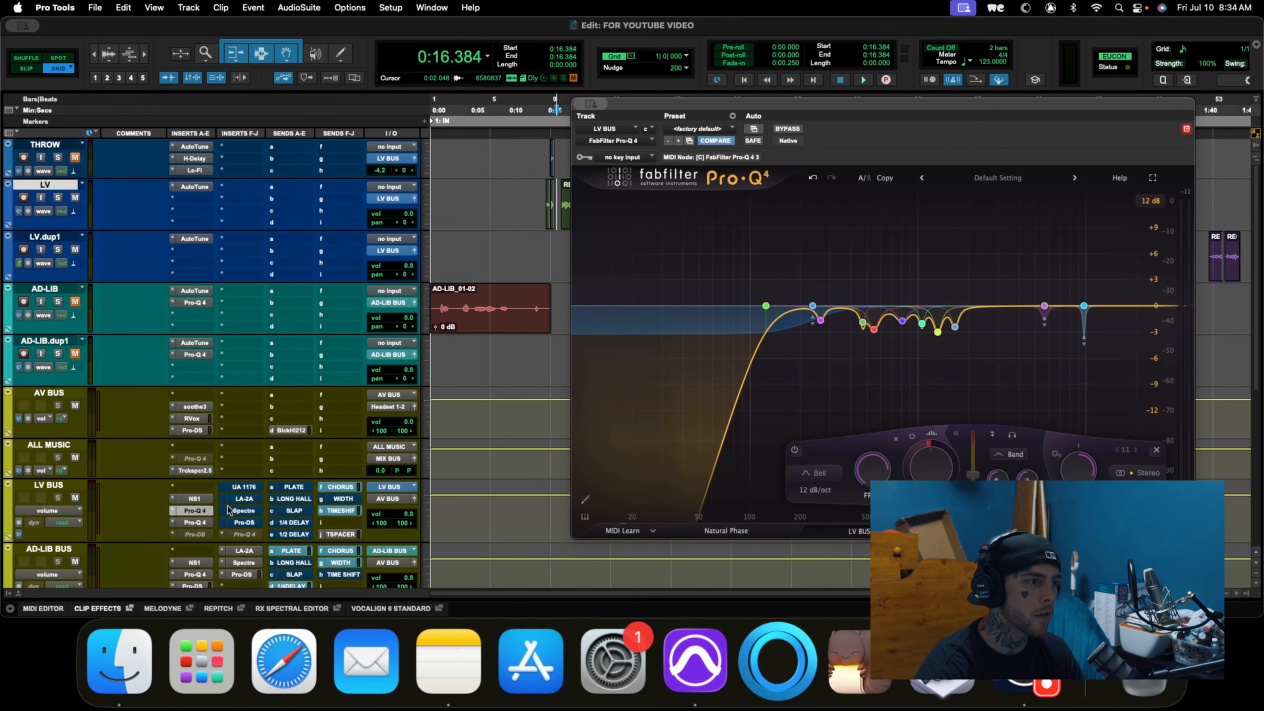
- Make the UA 1176, LA-2A, Spectre and Pro-DS in LV BUS inserts F to I inactive
right_click(238, 490)
click(253, 498)
right_click(245, 500)
click(252, 515)
right_click(244, 511)
click(246, 525)
right_click(244, 525)
click(246, 539)
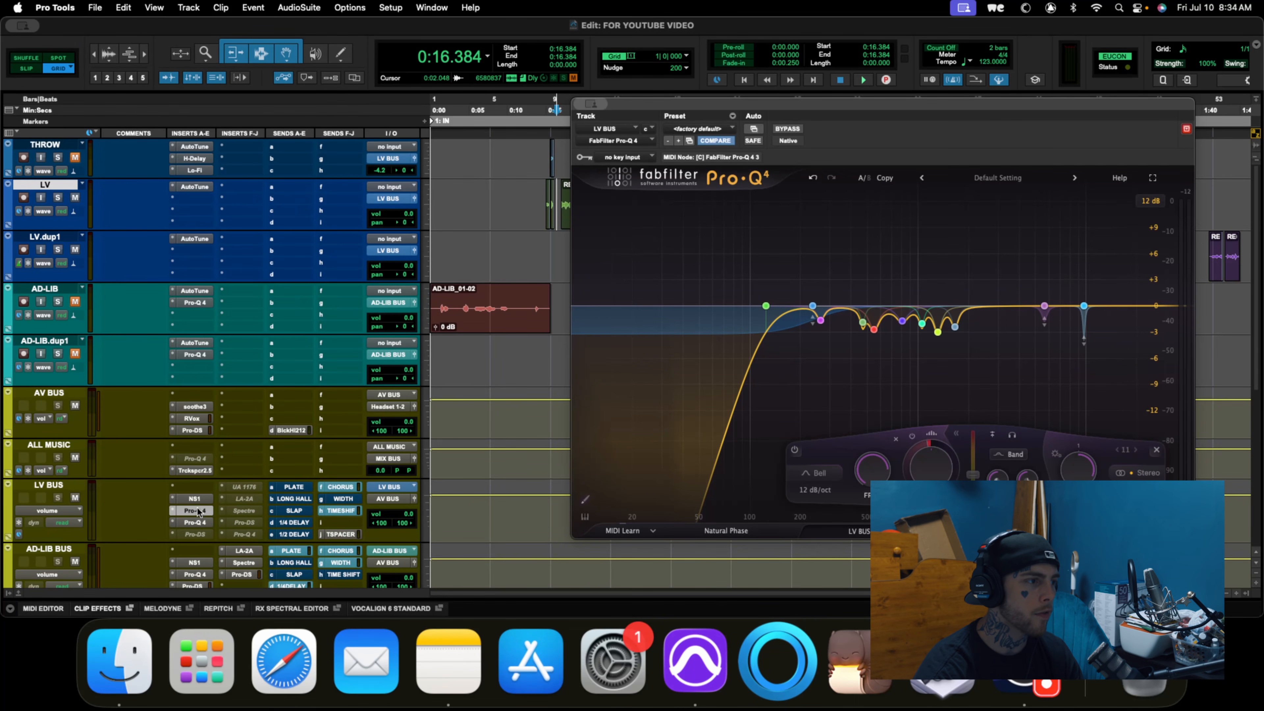
- Compare the lead vocal with the two LV BUS Pro-Q 4 inserts bypassed and active during playback
super+click(198, 511)
key(space)
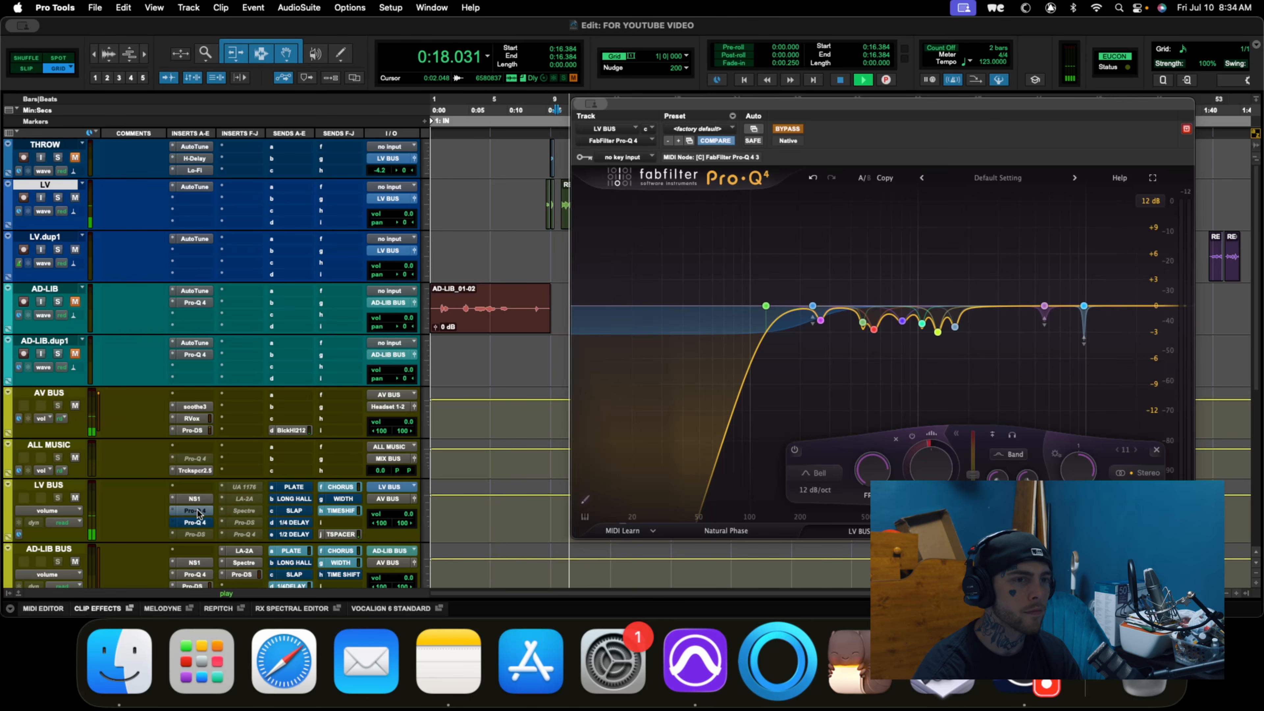
key(space)
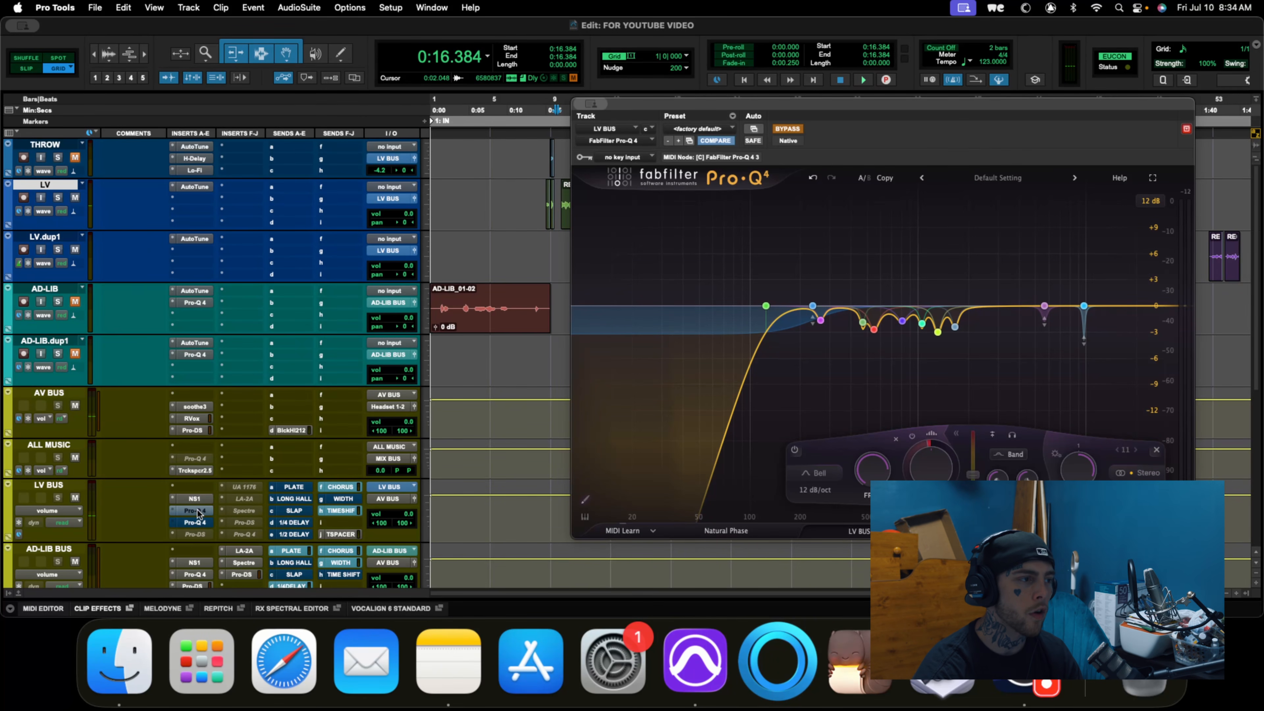
key(space)
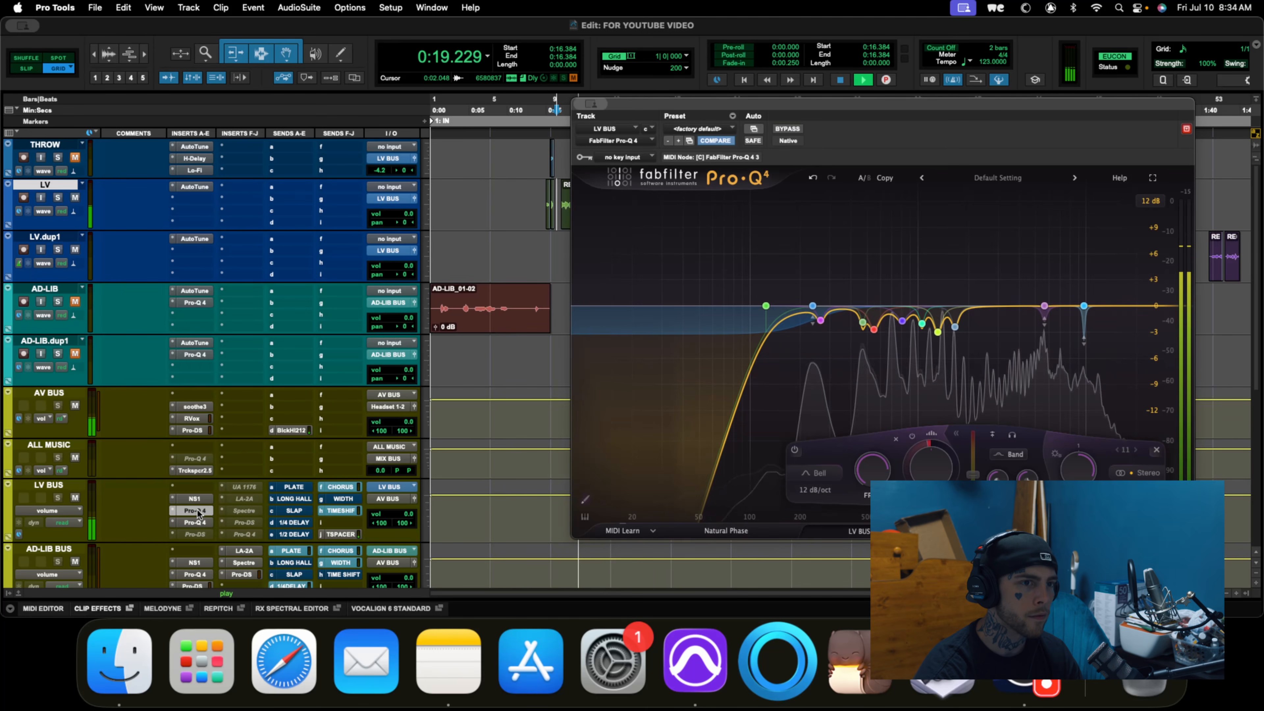
key(space)
mouse_move(947, 321)
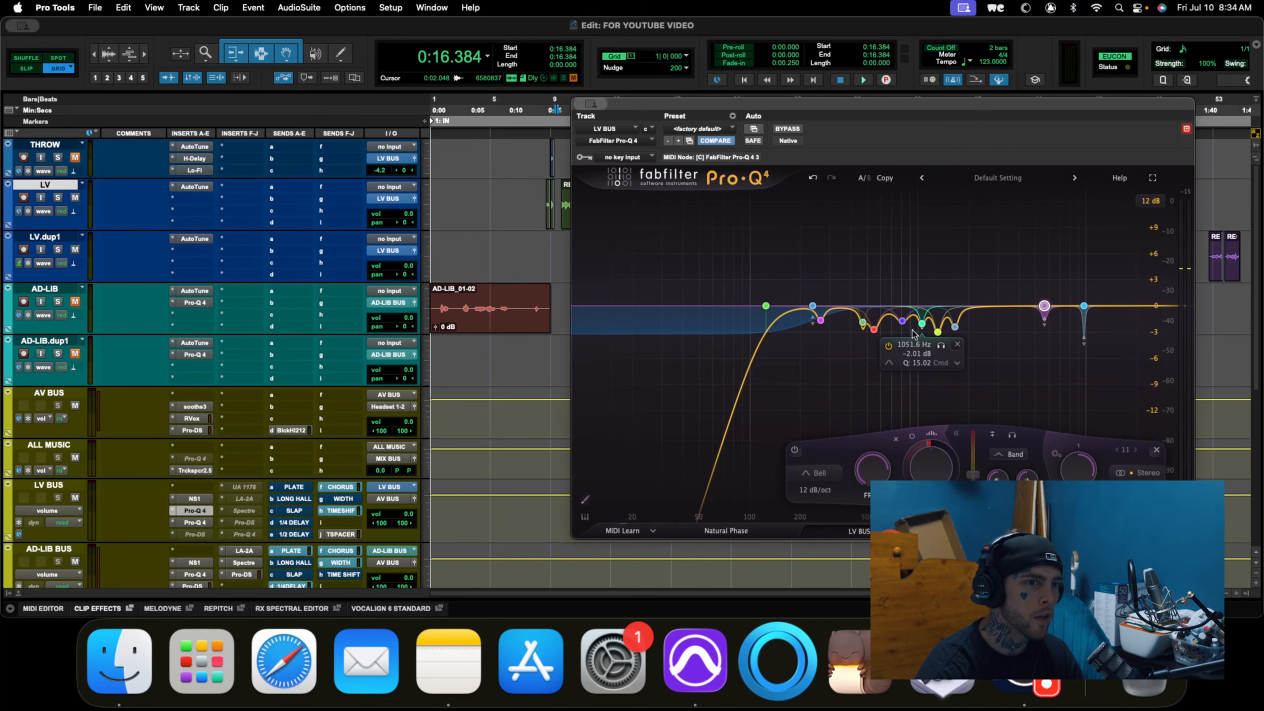
- Open the second Pro-Q 4 in LV BUS insert D and audition its curve during playback
click(194, 521)
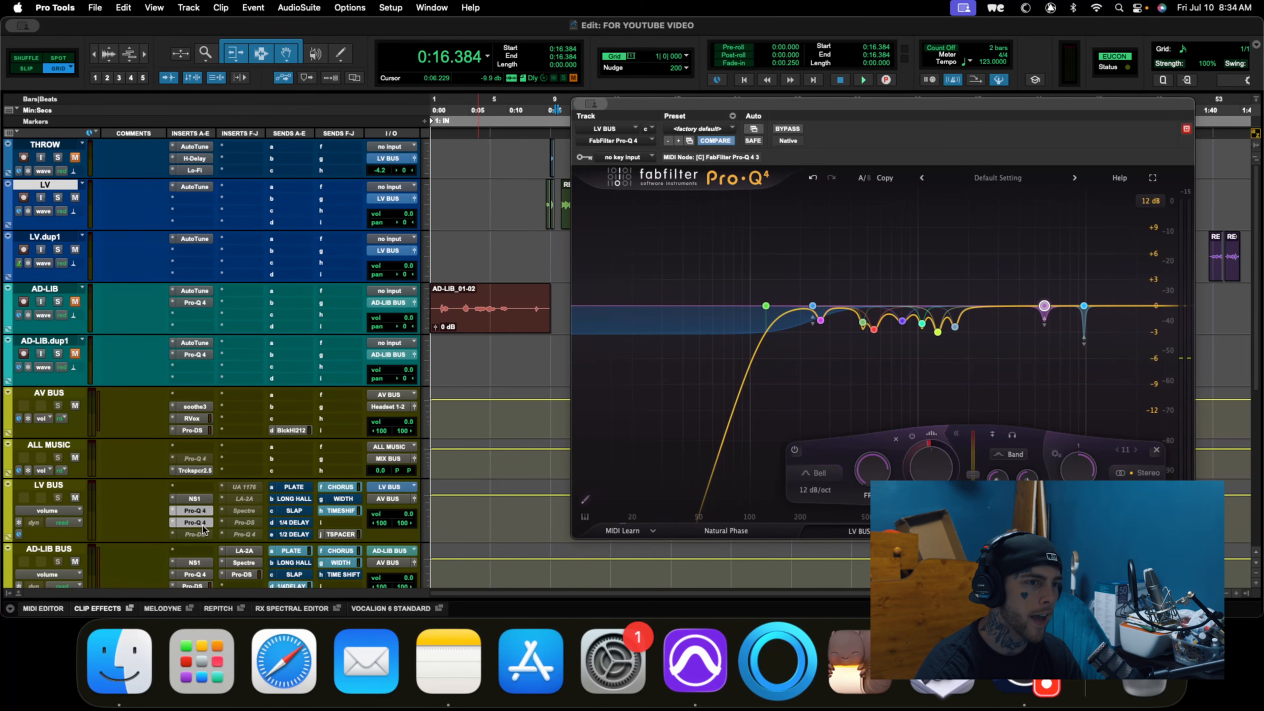
mouse_move(868, 350)
key(space)
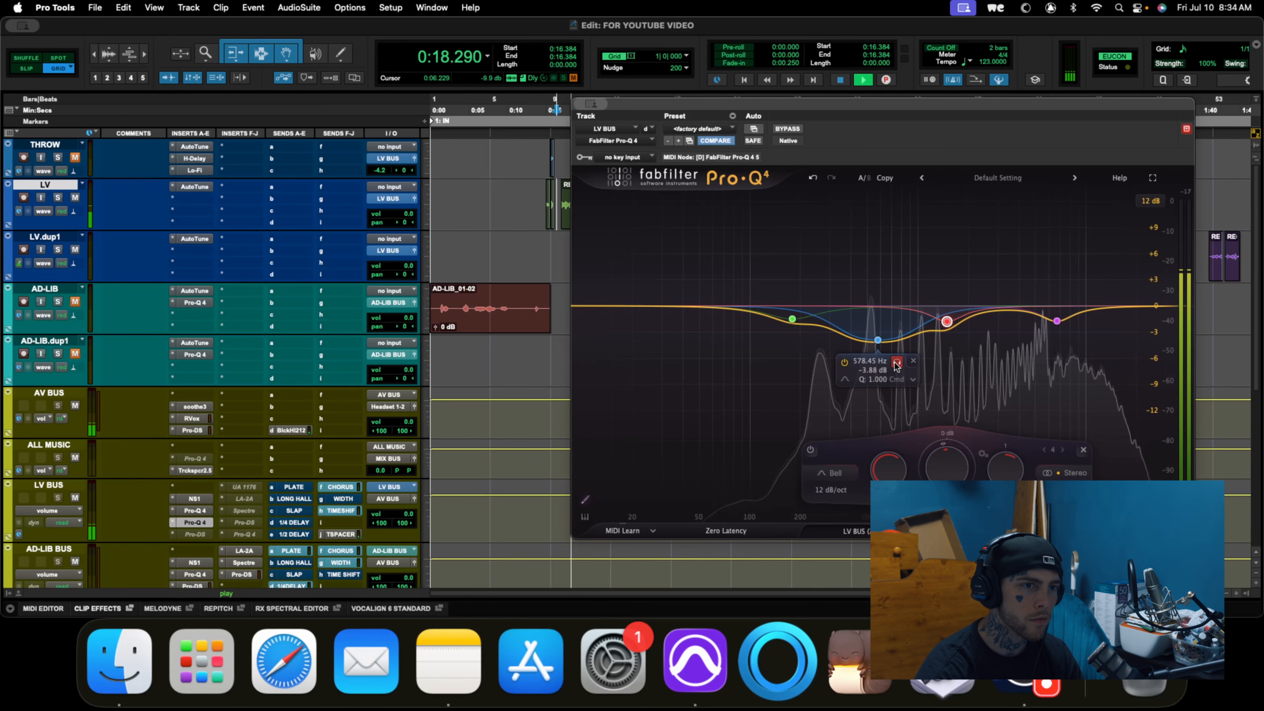
key(space)
- Reset the 578.45 Hz bell's gain to 0 dB and lower it again to -3.86 dB, auditioning the change during playback
click(886, 341)
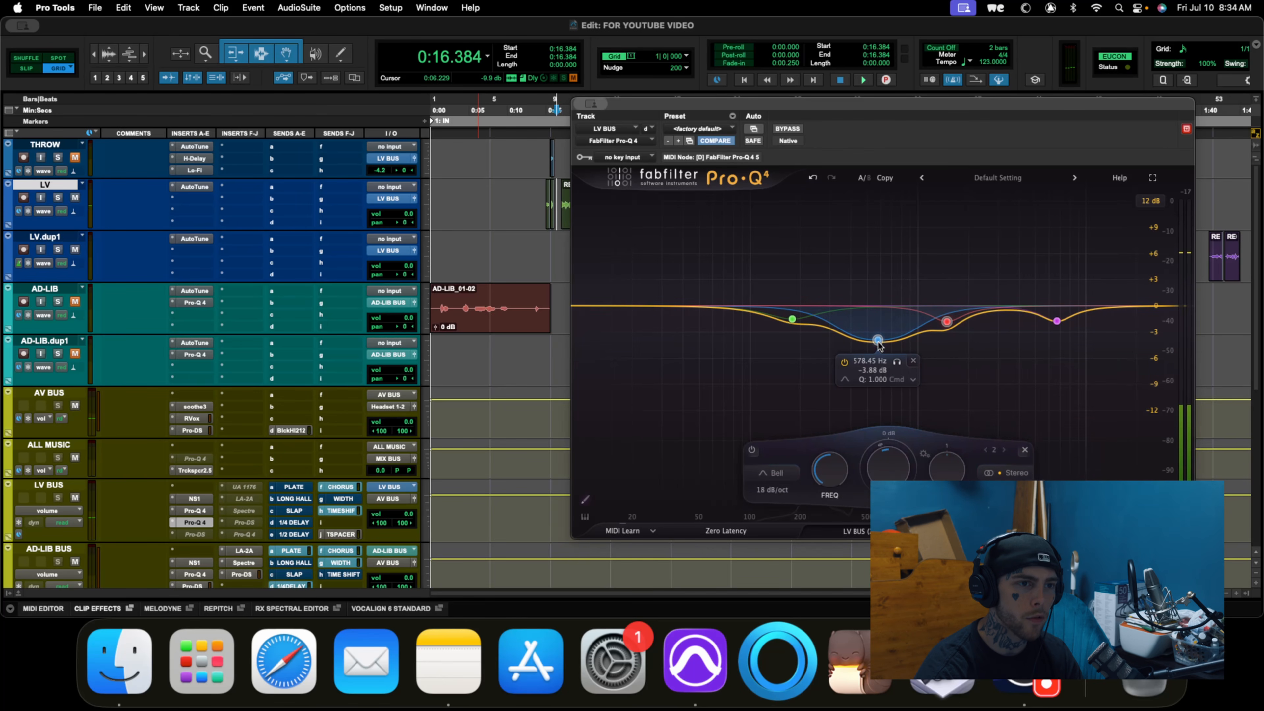
alt+click(878, 474)
key(space)
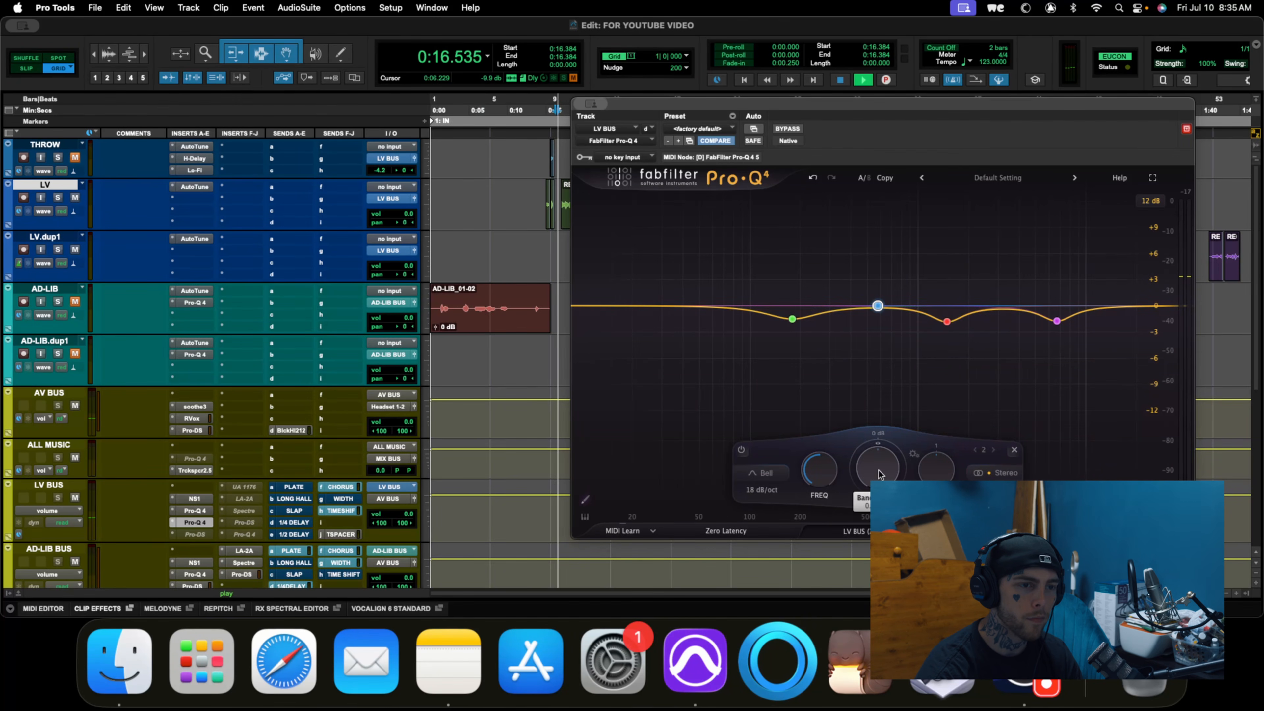
drag(880, 465, 863, 511)
key(space)
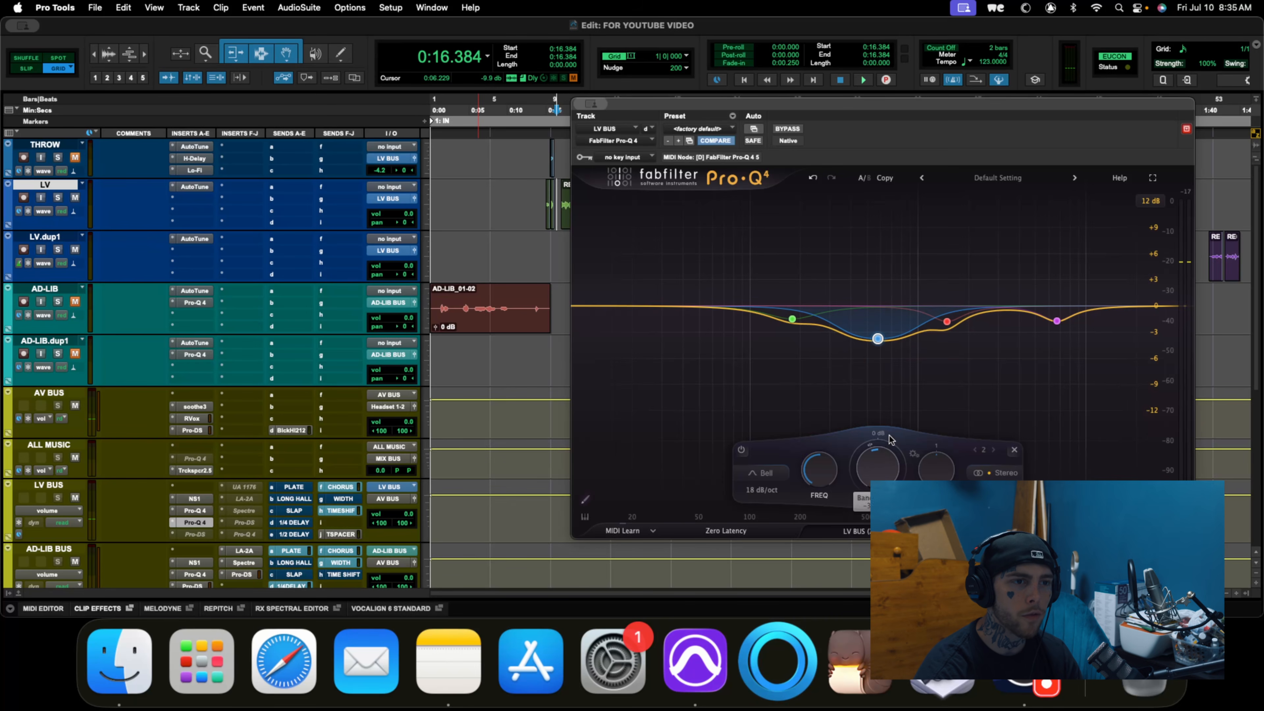
key(space)
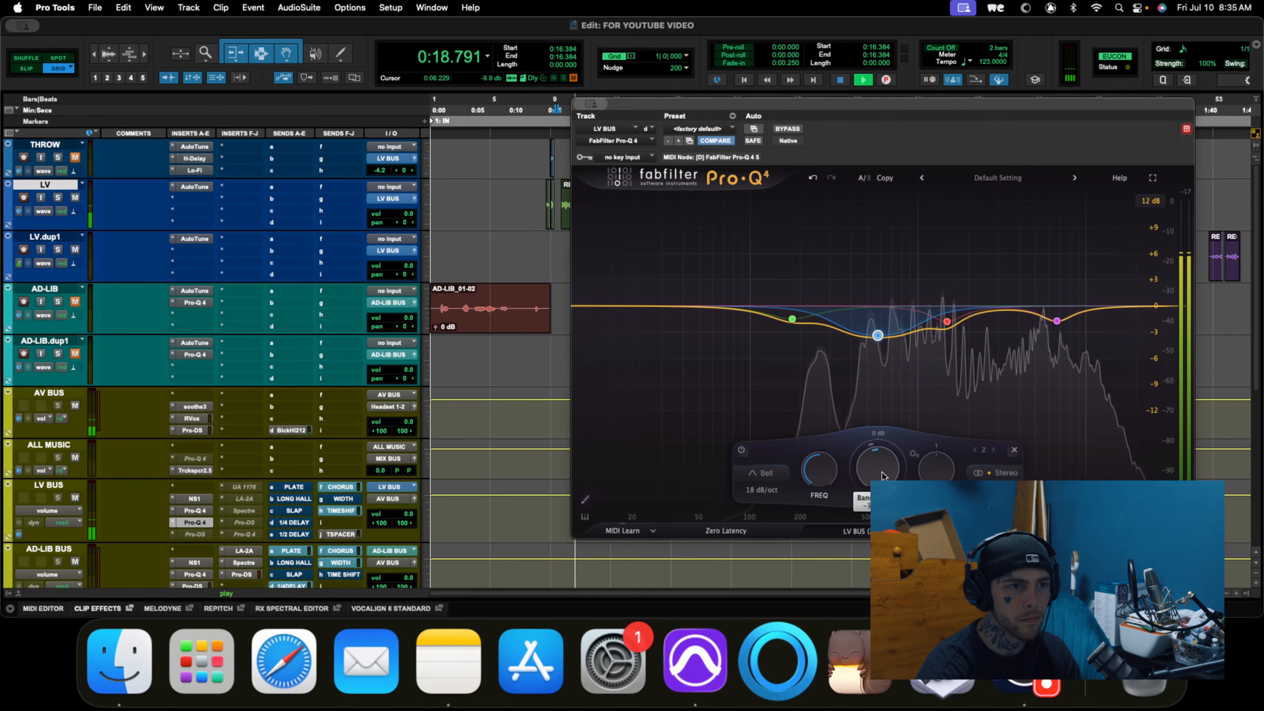
key(space)
key(space)
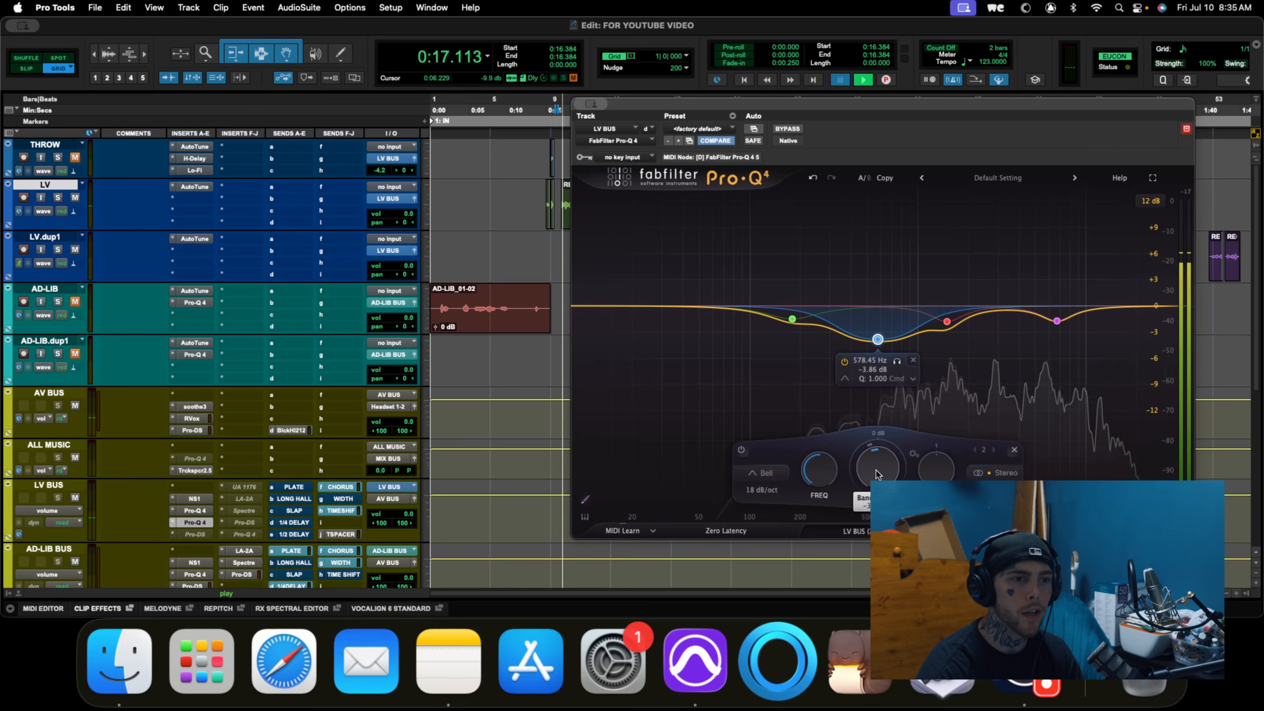
key(space)
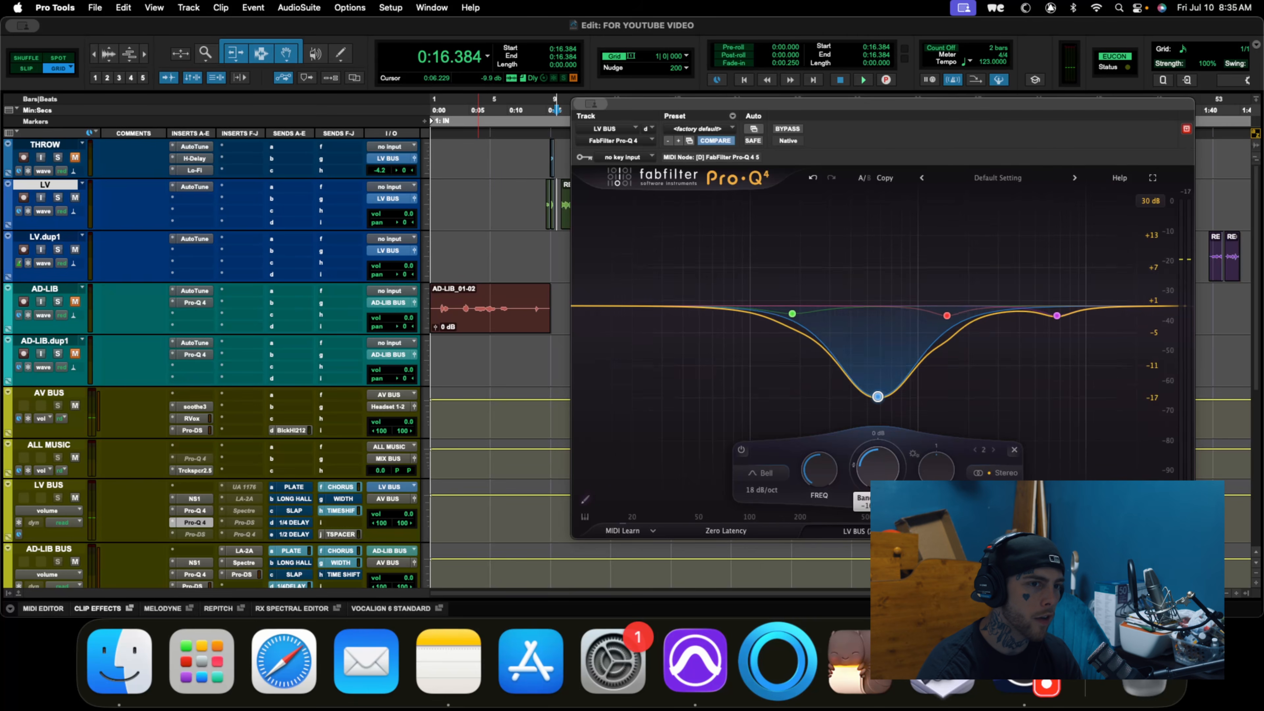
- Exaggerate the 578.45 Hz bell's cut to -30 dB and bring it back to -7.50 dB while listening to playback
scroll(878, 468, down, 3)
scroll(877, 468, down, 5)
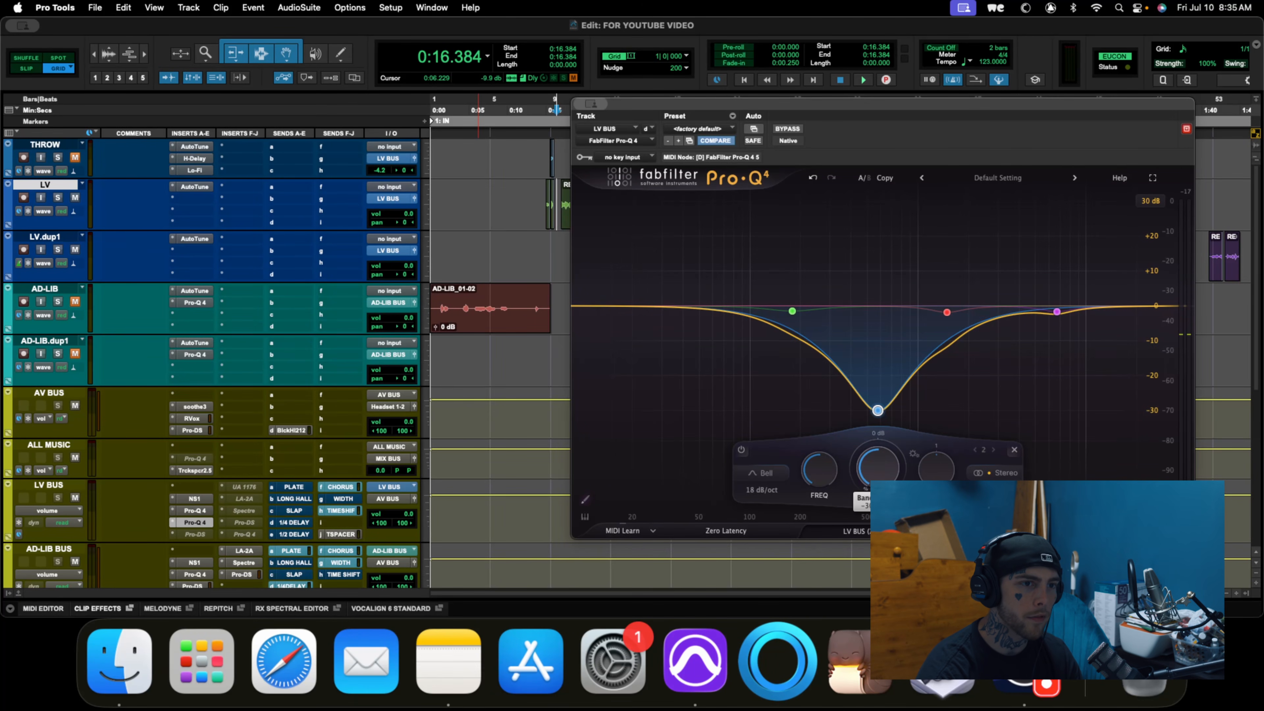
key(space)
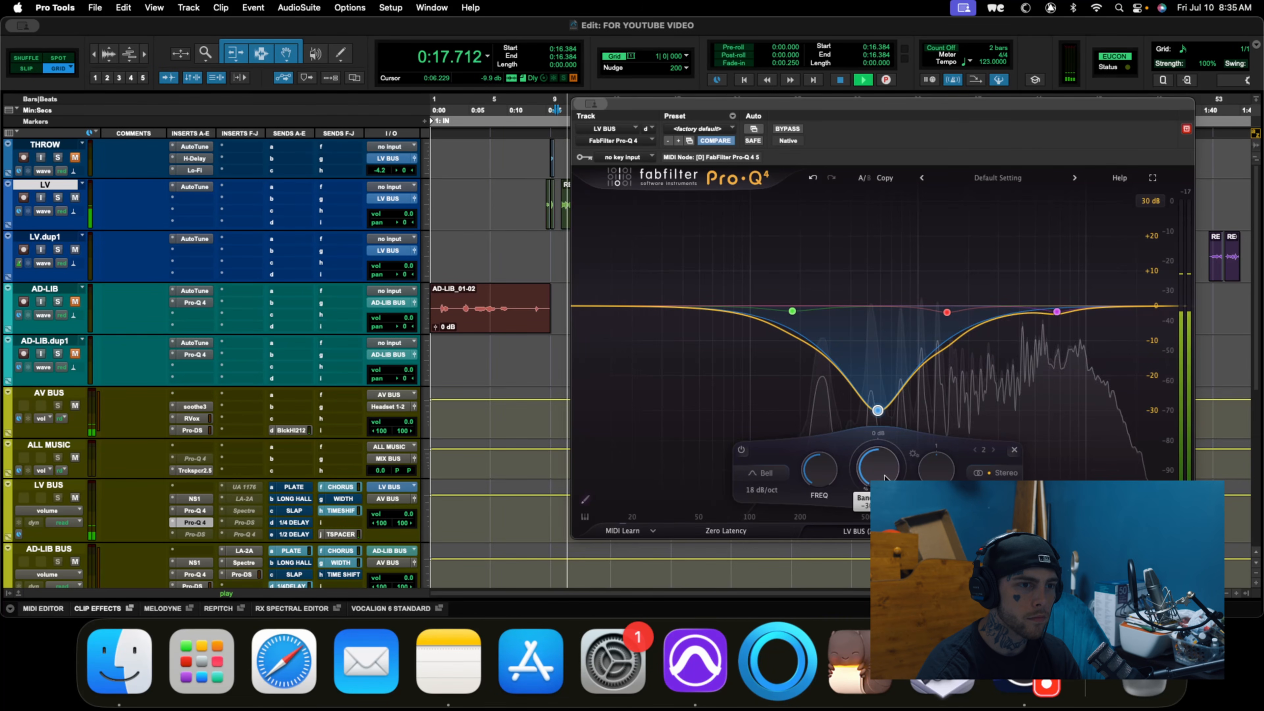
drag(886, 478, 877, 414)
mouse_move(874, 472)
mouse_down()
mouse_move(883, 442)
mouse_move(882, 488)
mouse_up()
key(space)
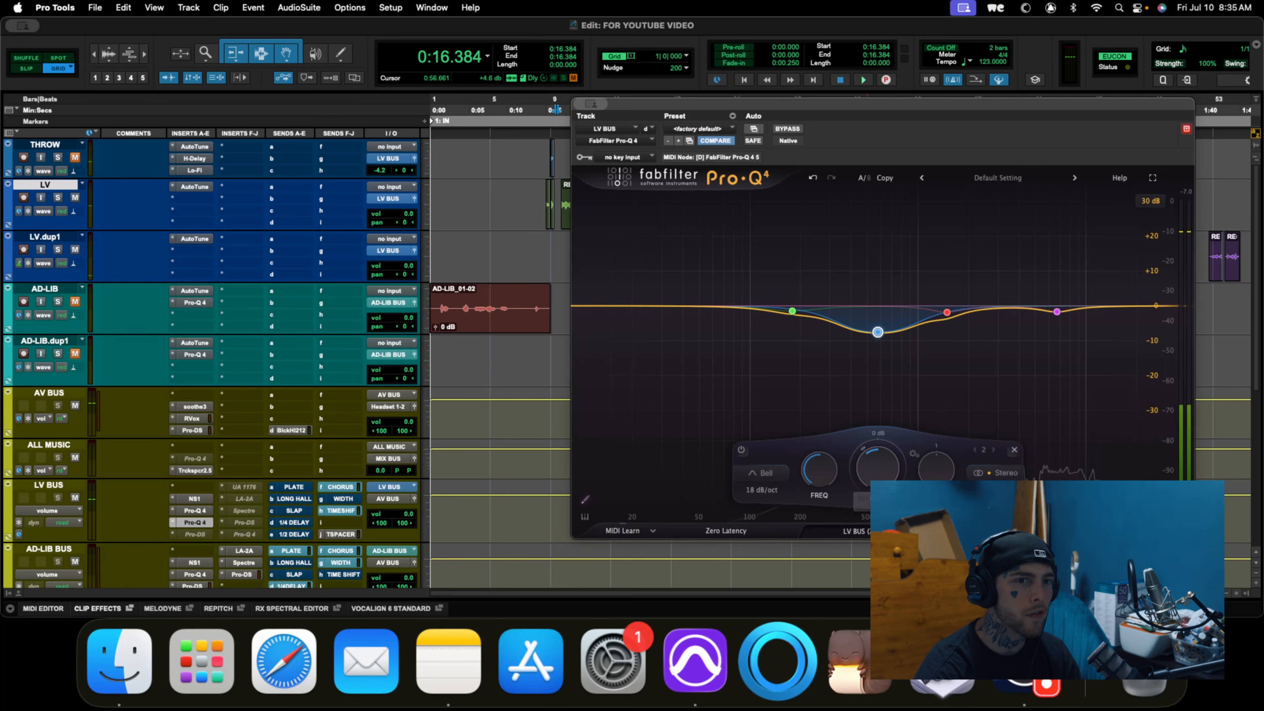
- Set the display range to 12 dB and ease the 578.45 Hz bell's cut to about -5.5 dB
click(1151, 201)
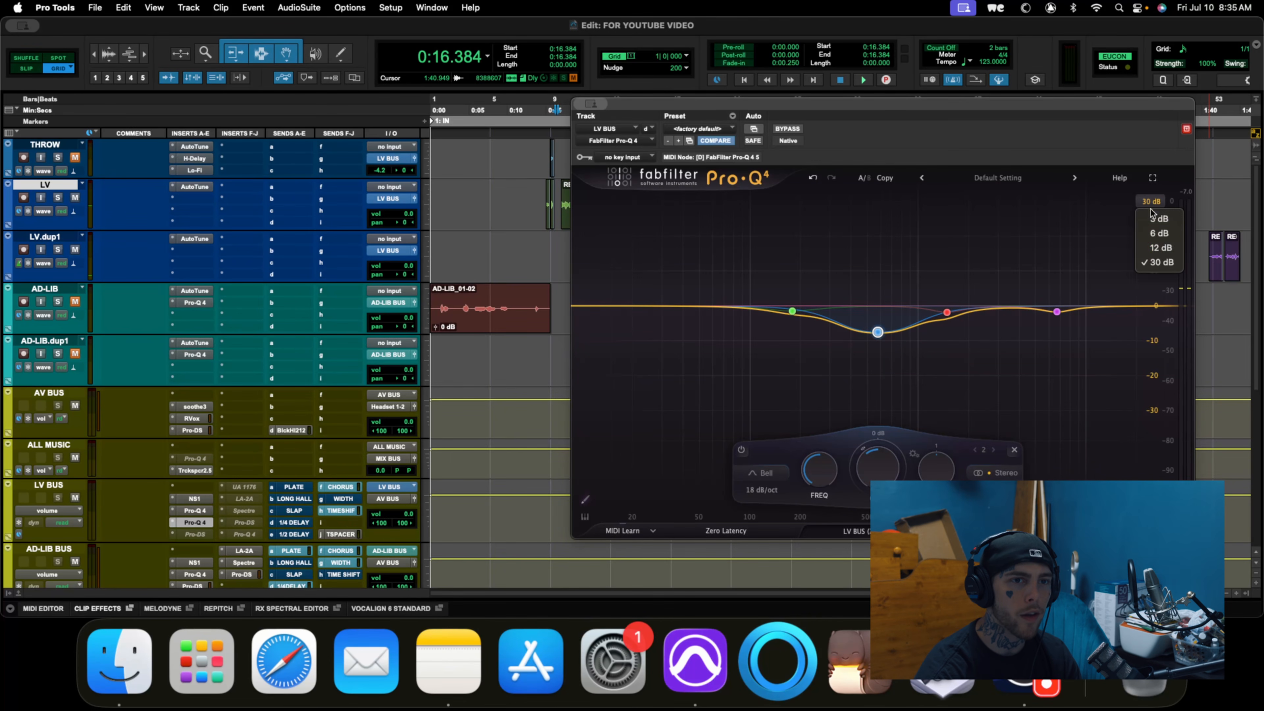
click(1158, 247)
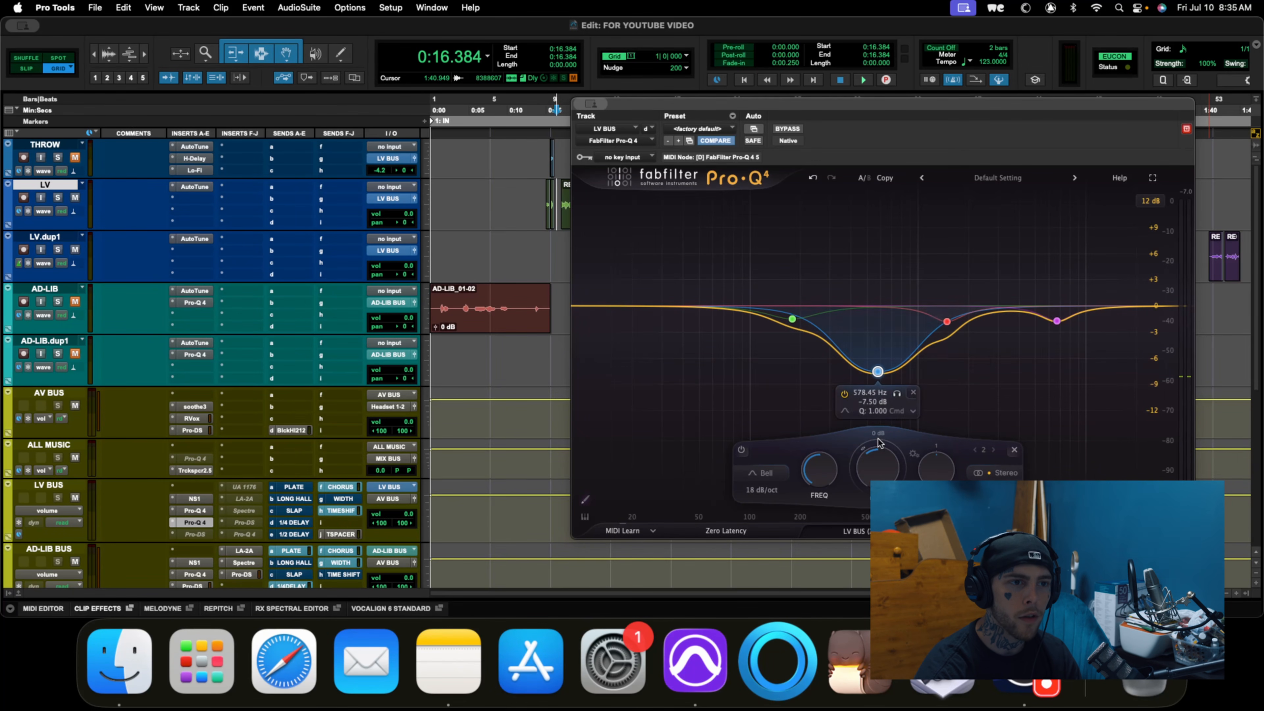
drag(880, 463, 885, 465)
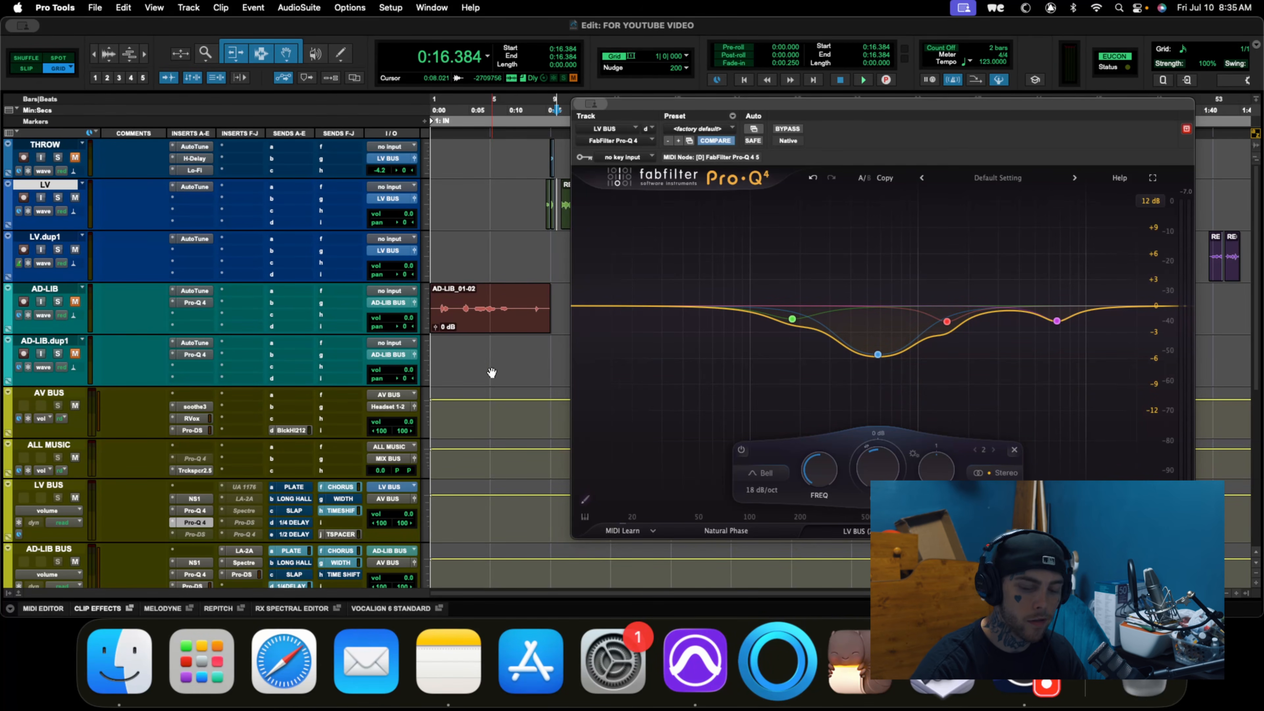
- Replace the Pro-DS in LV BUS insert E with the stereo Pultec EQP-1A
click(195, 510)
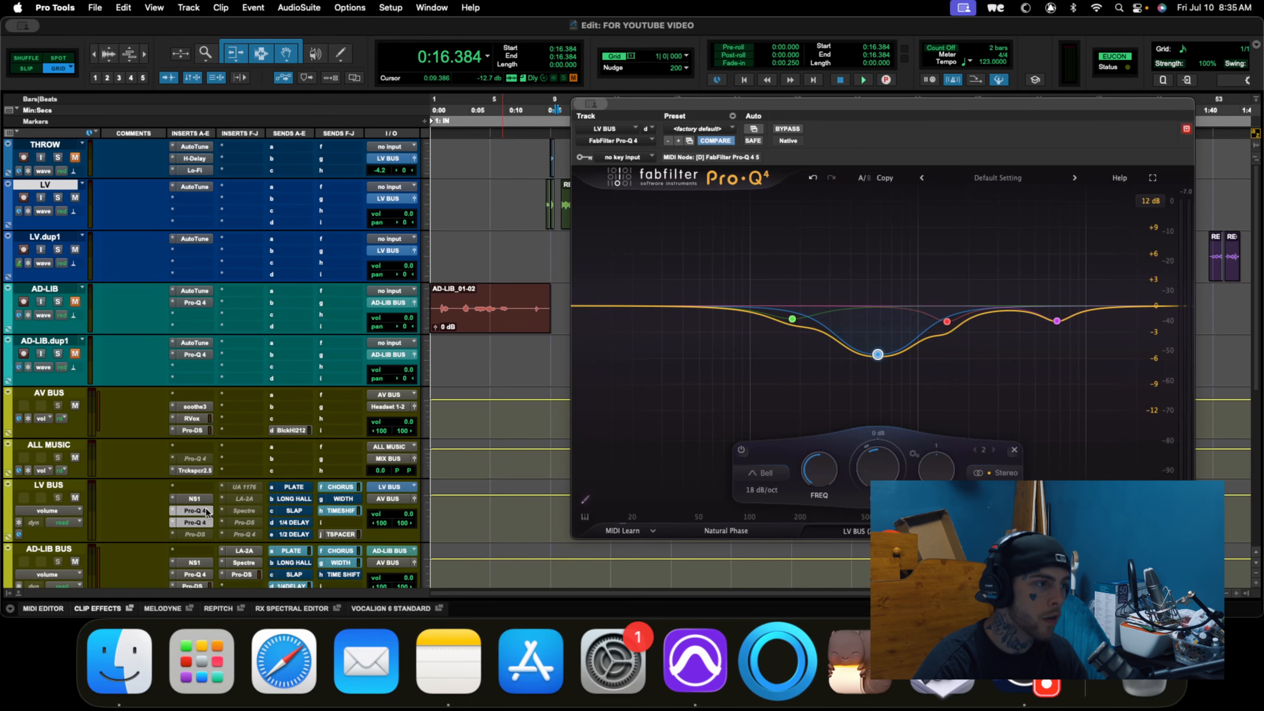
click(195, 523)
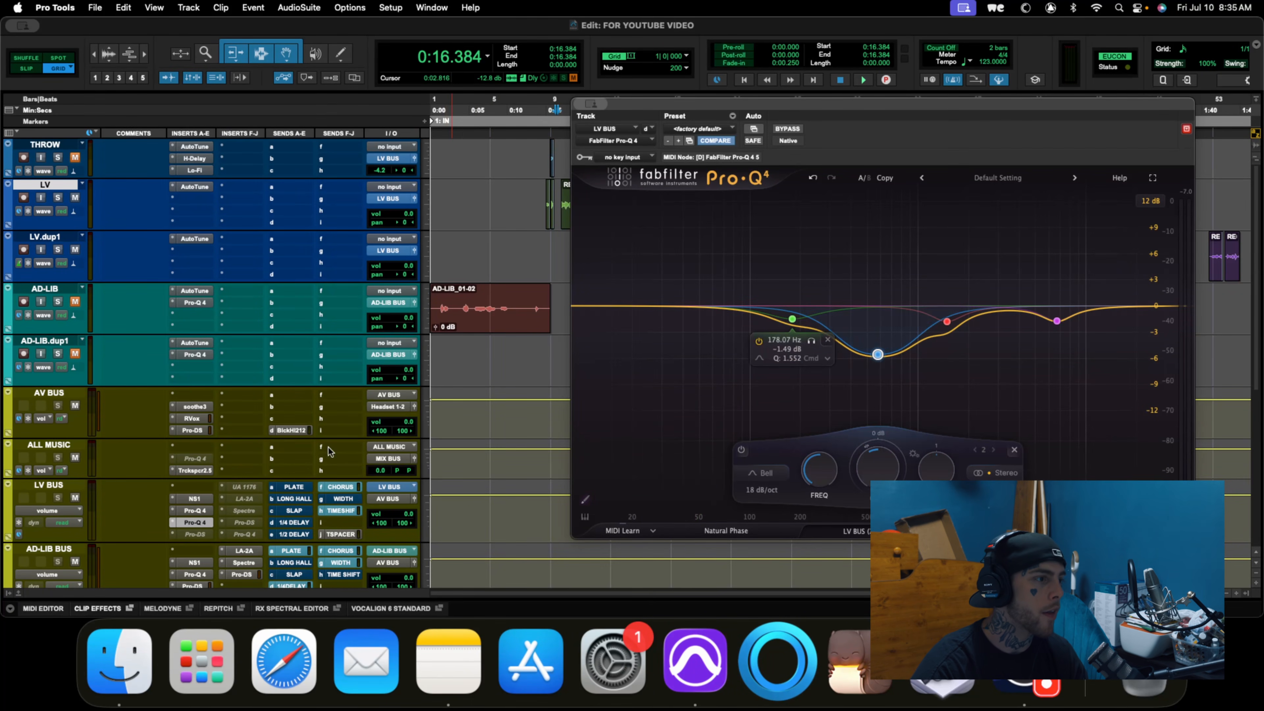
click(173, 535)
text(EQP)
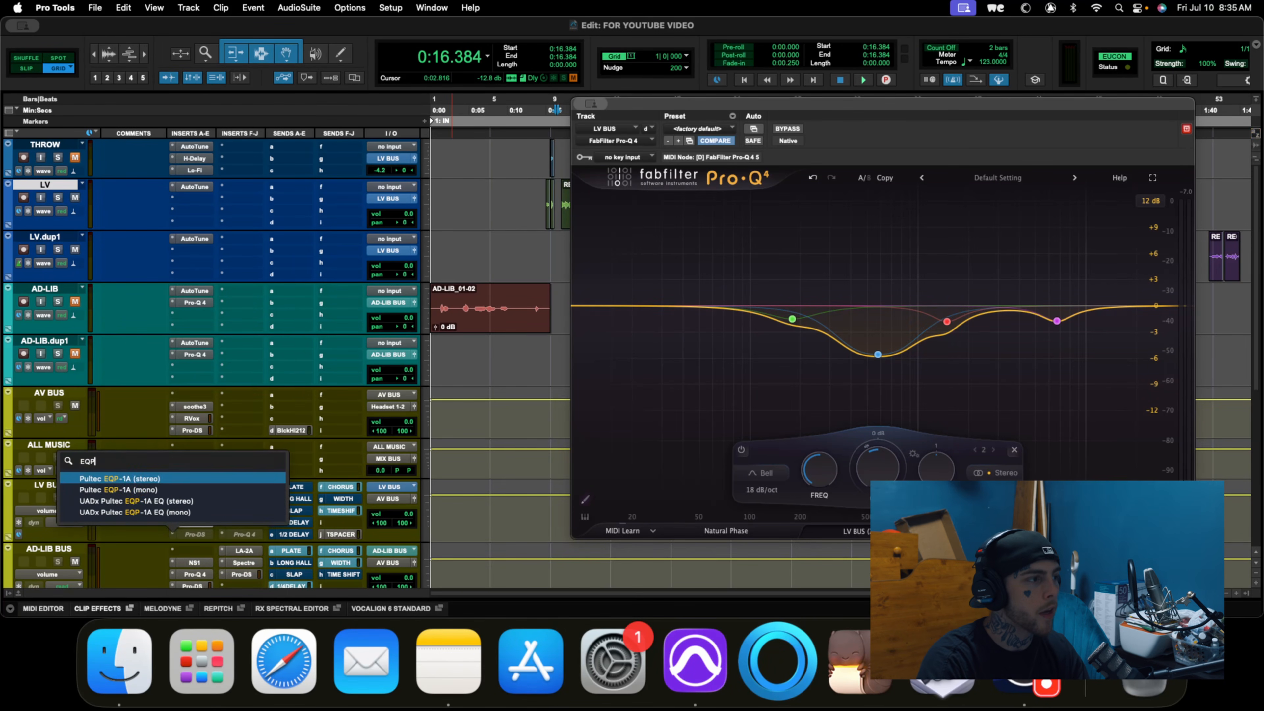
key(Return)
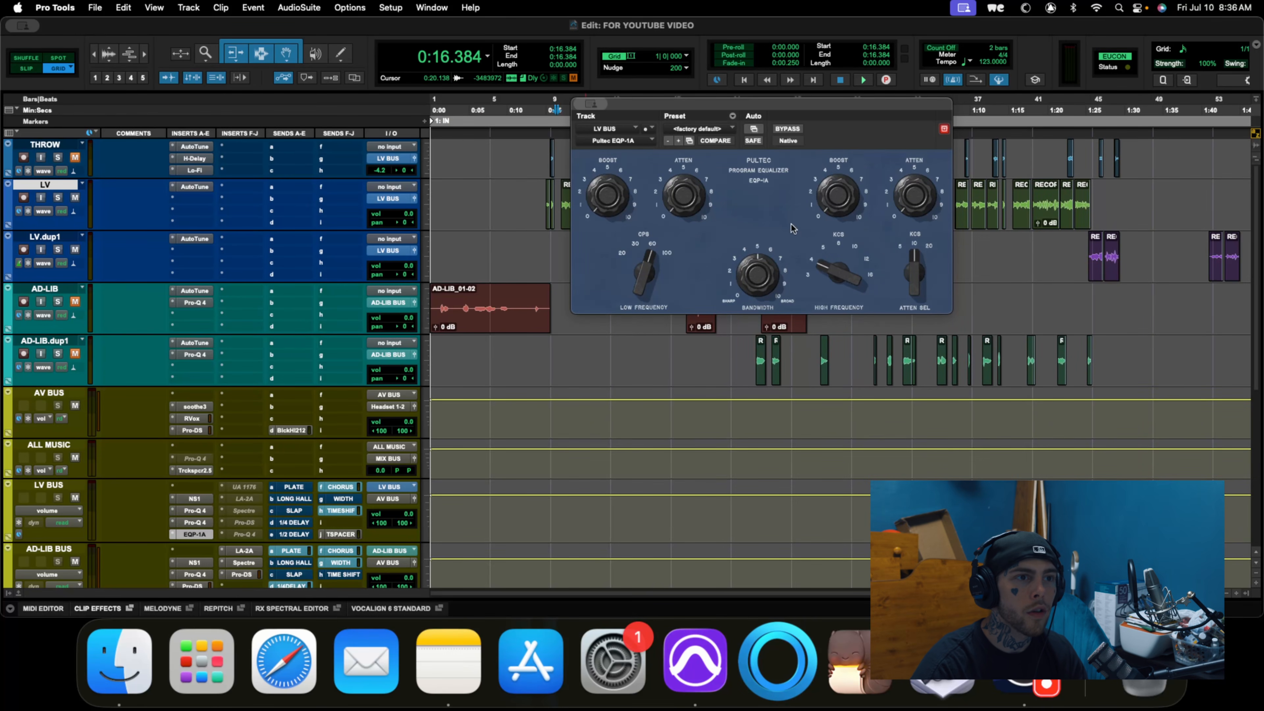
- Audition the EQP-1A during playback, comparing it bypassed and active and trying its high frequency selector at 8 and 5 KCS
drag(823, 278, 832, 250)
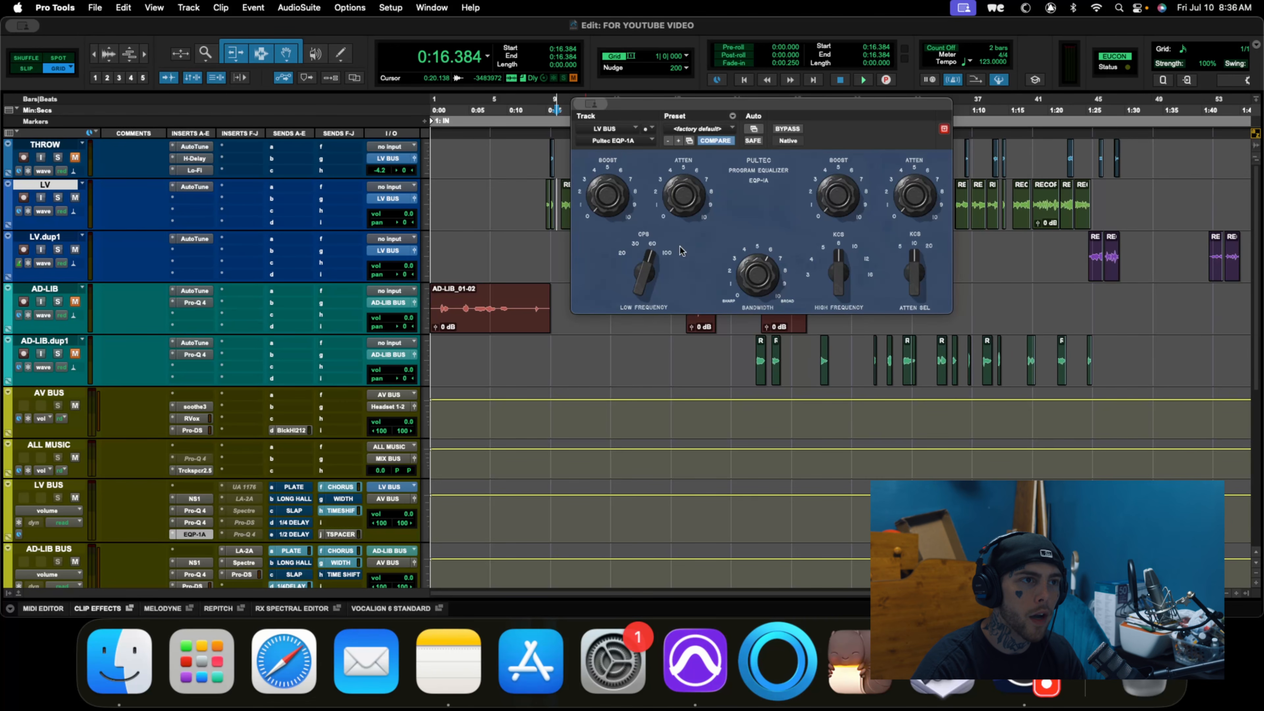
key(space)
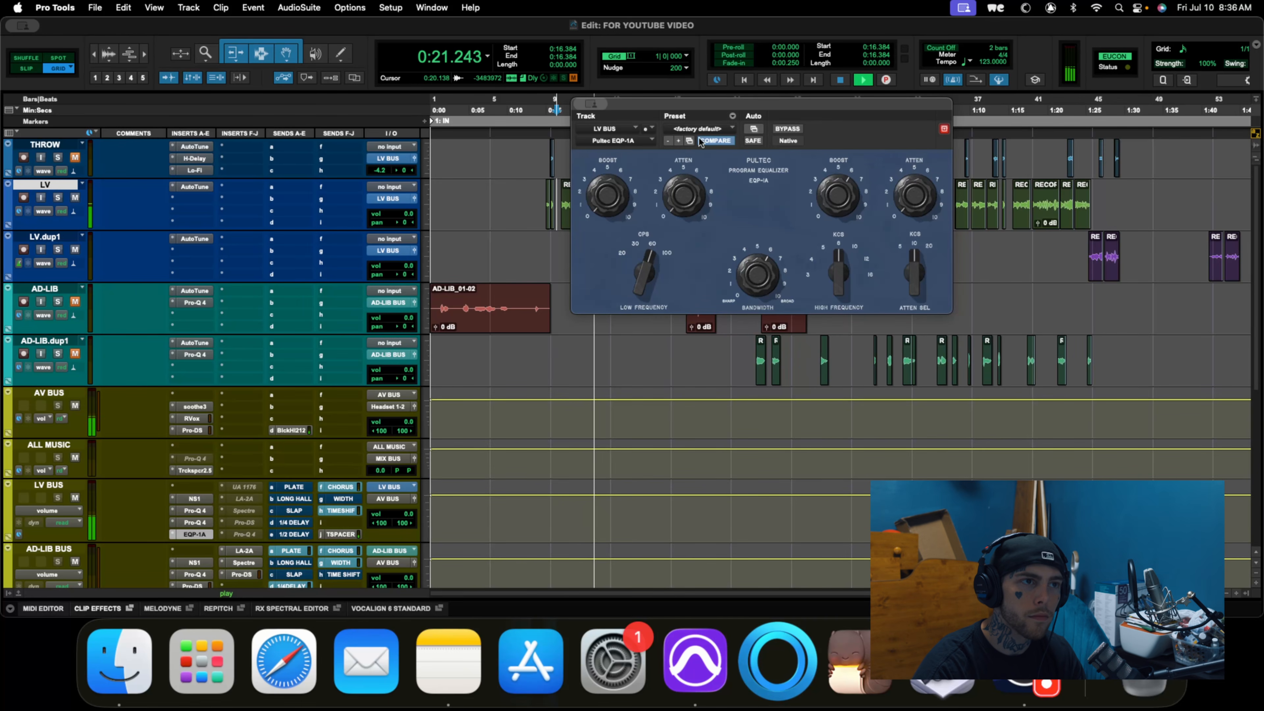
click(791, 129)
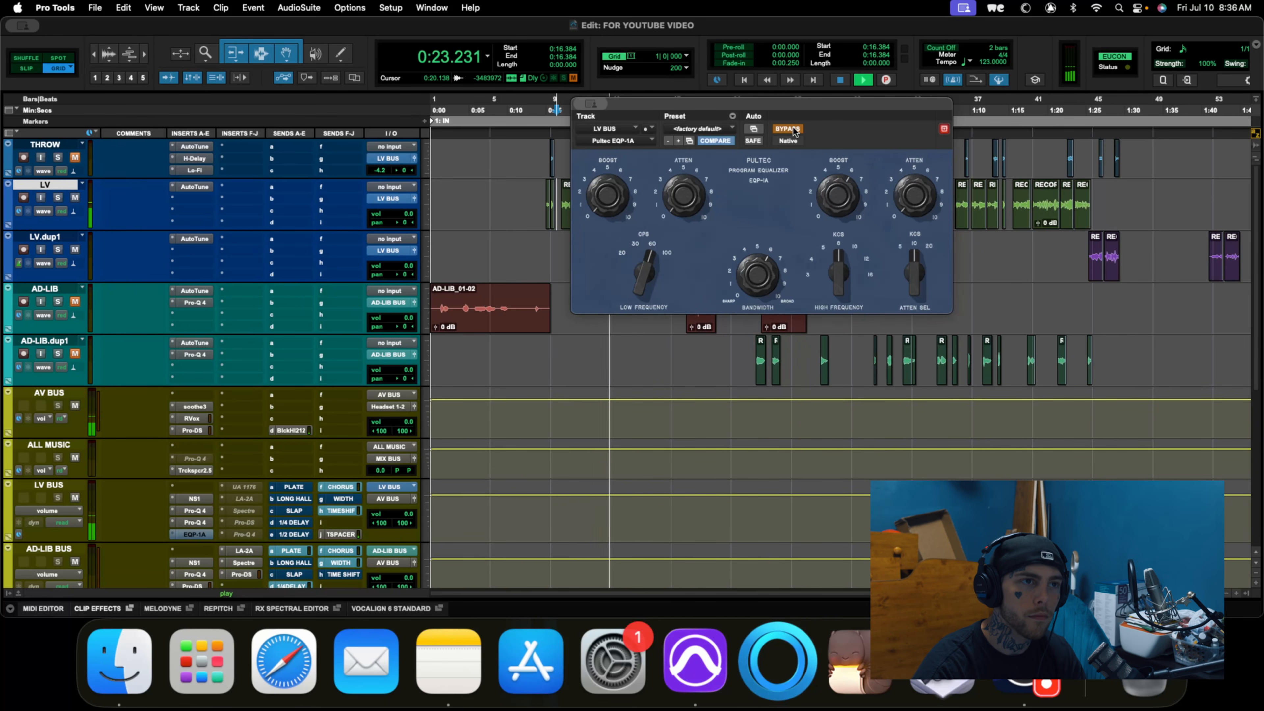
click(792, 129)
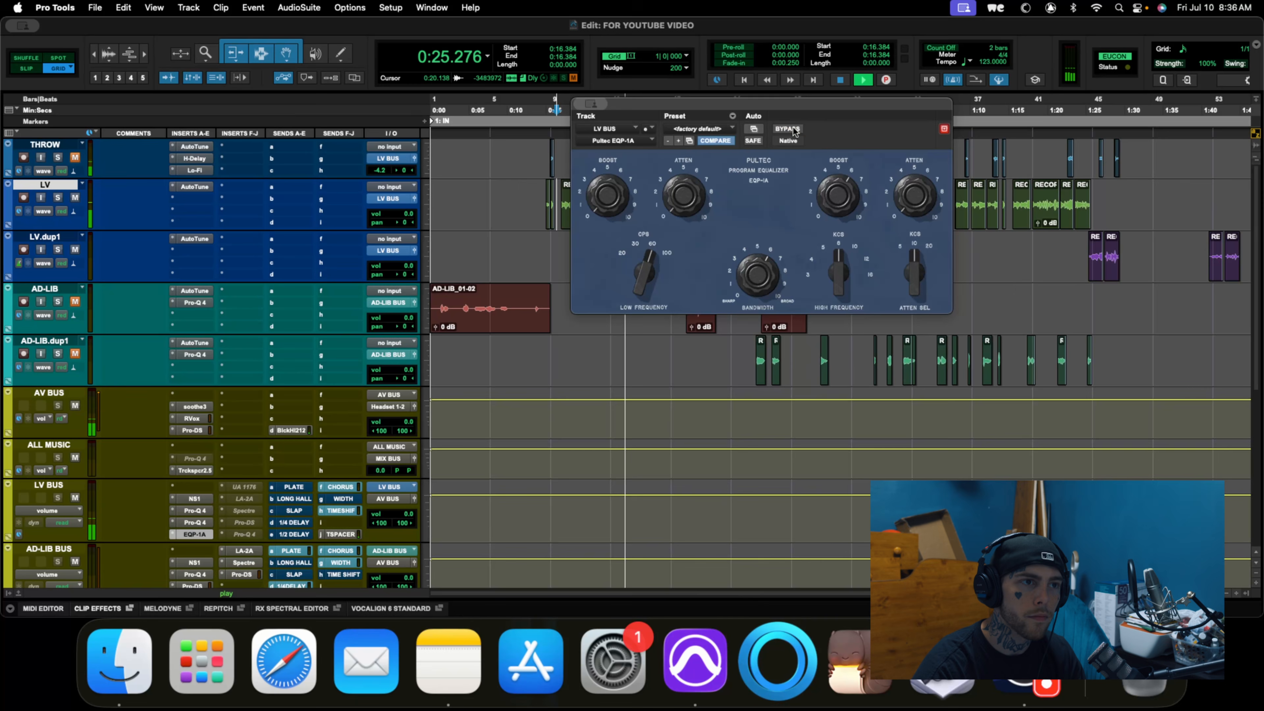
drag(840, 269, 841, 220)
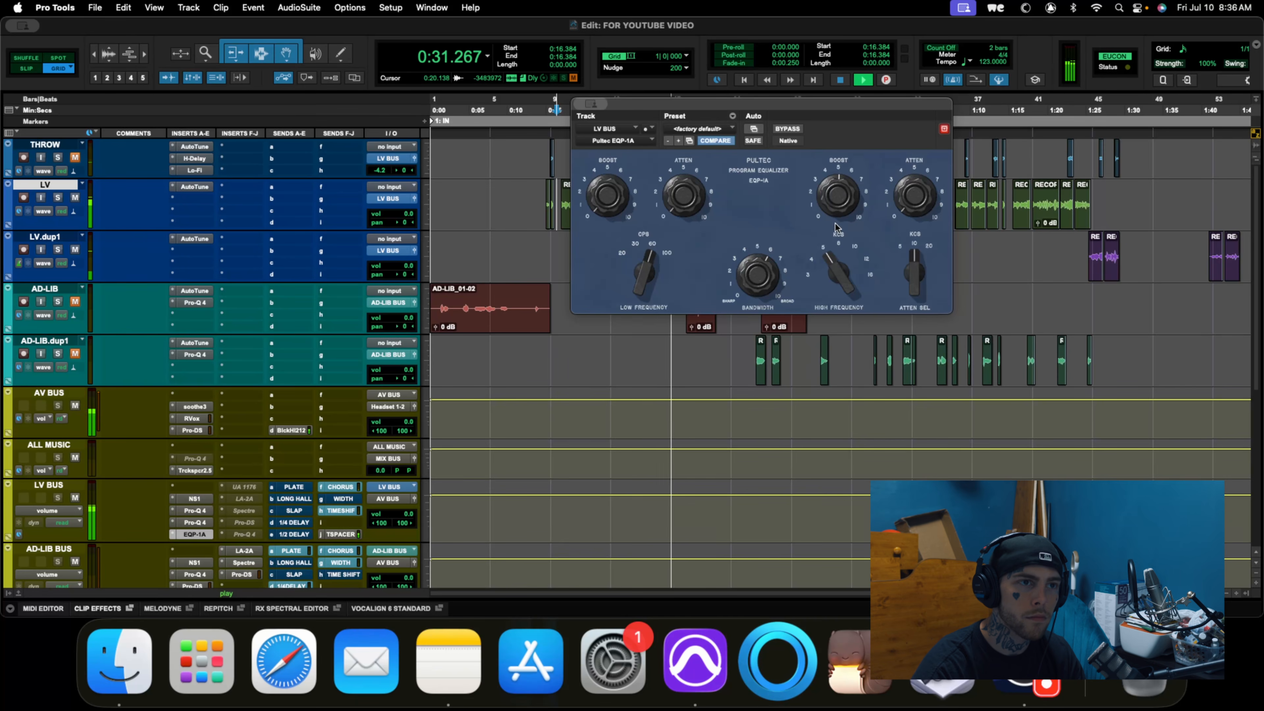
key(space)
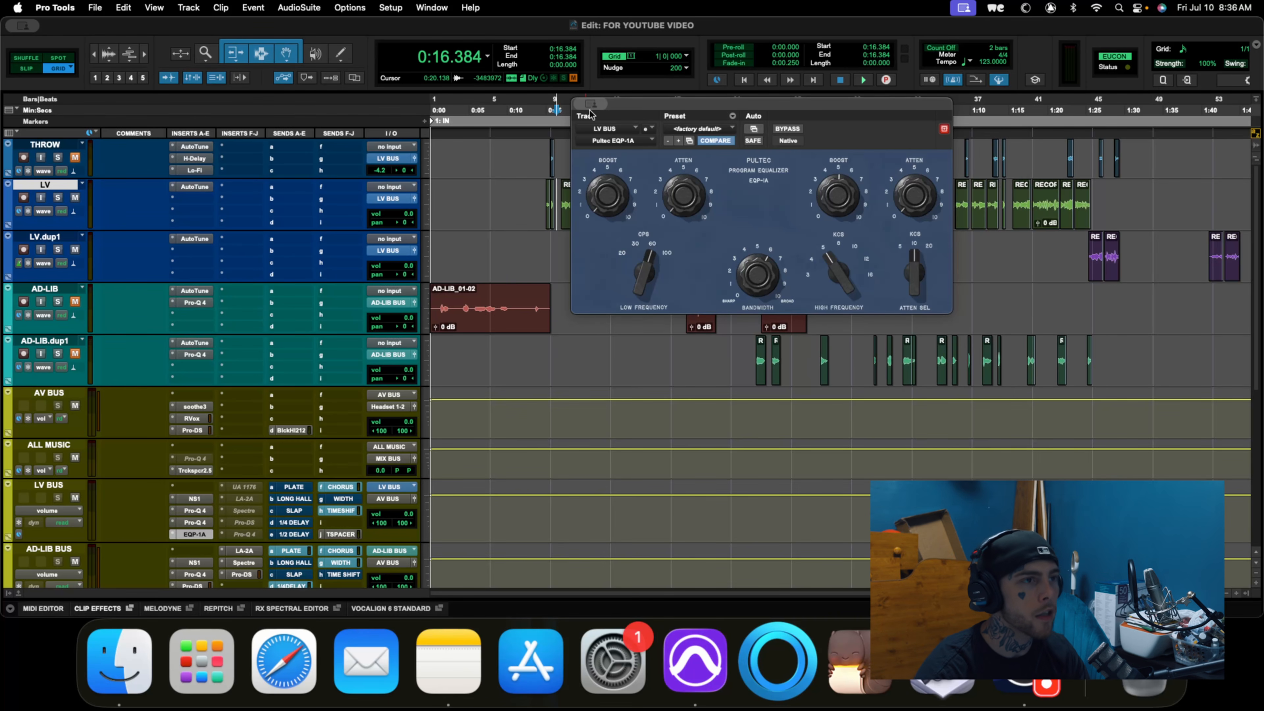
- Make the EQP-1A on LV BUS inactive and open the first Pro-Q 4 in insert C
right_click(193, 541)
click(223, 522)
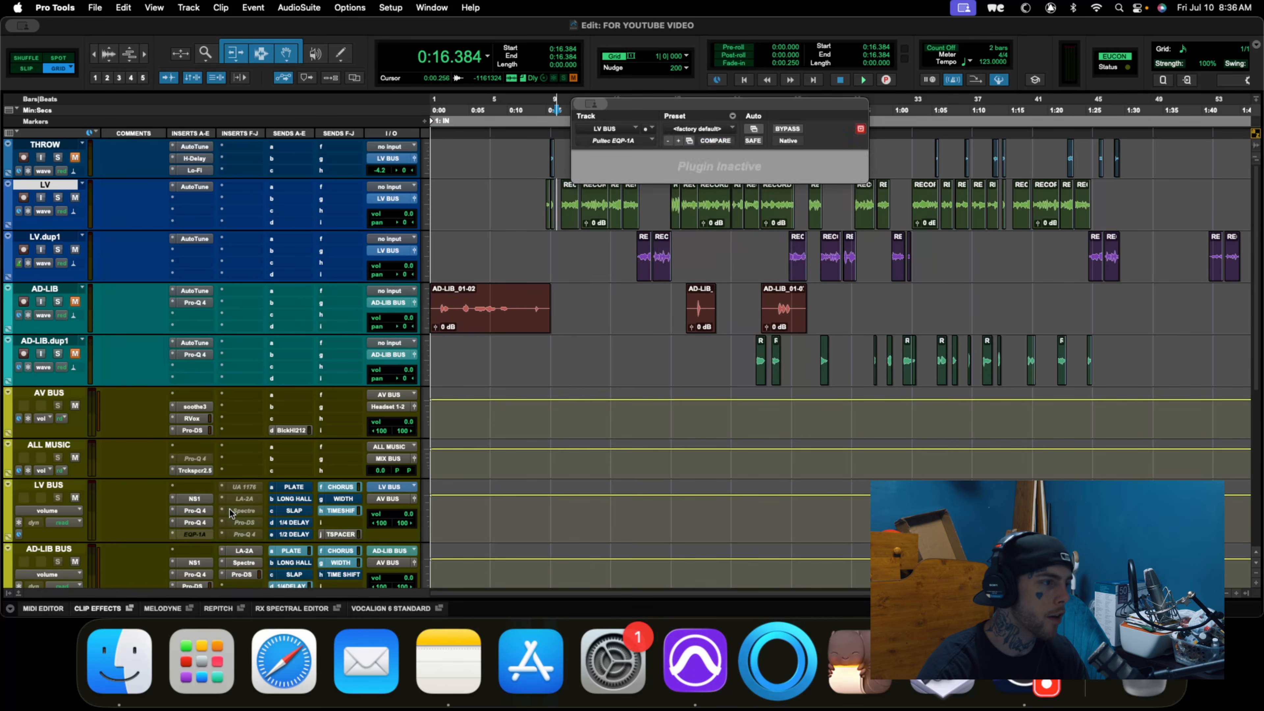
click(198, 511)
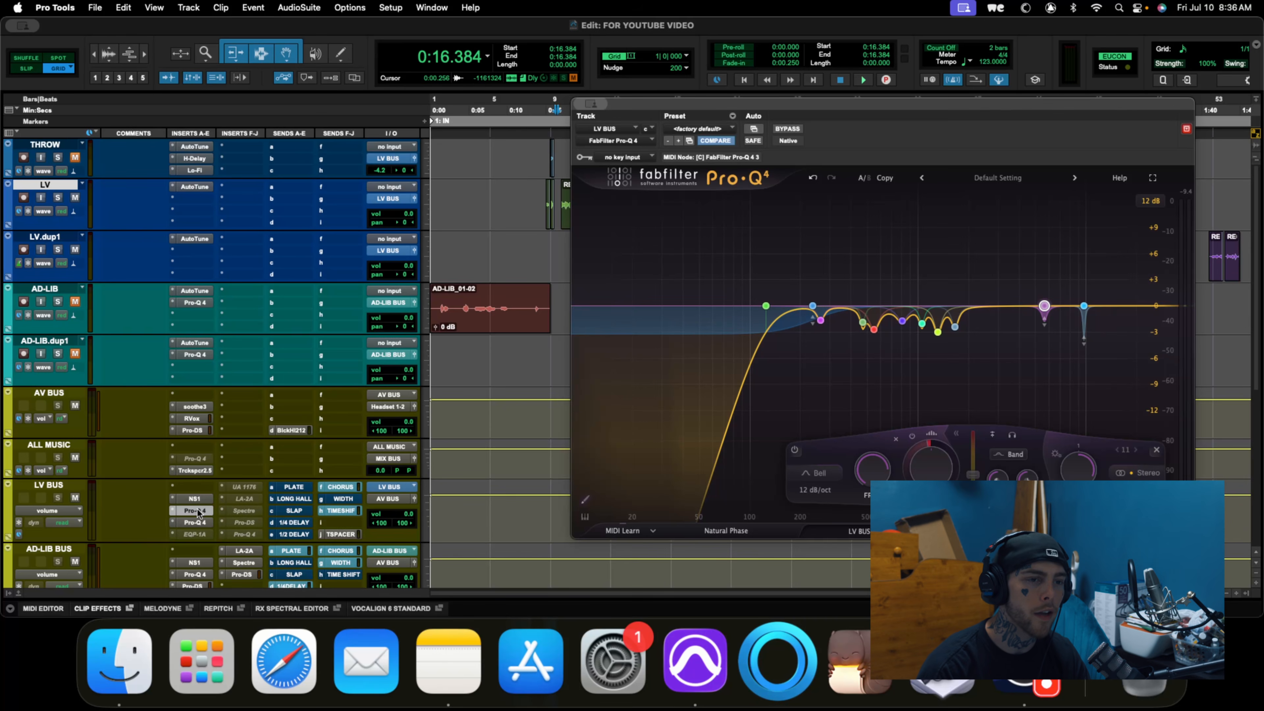